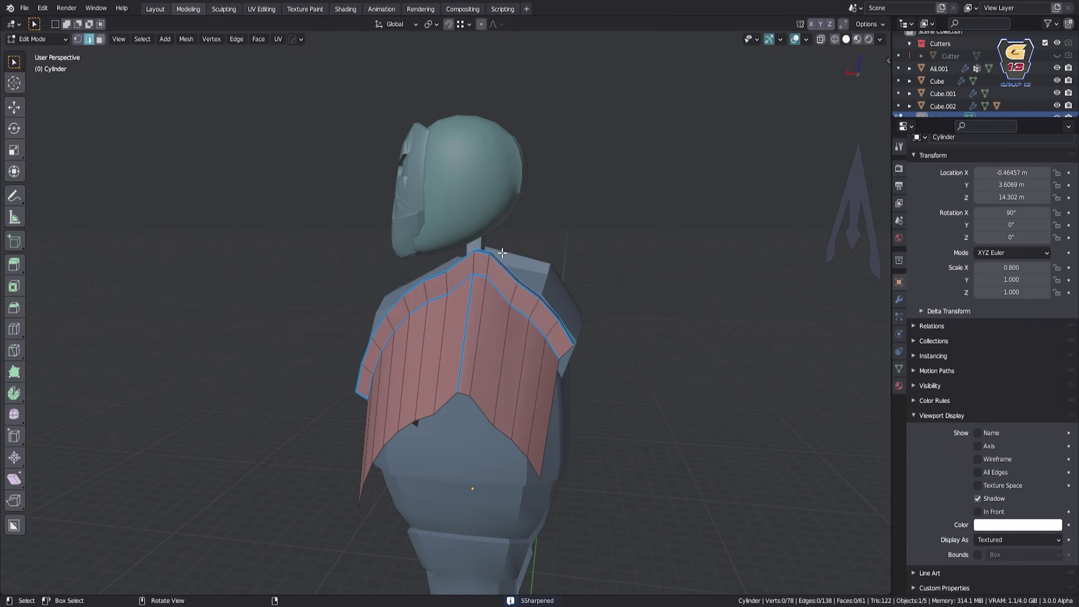
Orbit to the cape and select one of its edge loops in edge select mode.
{"action": "mouse_move", "coordinate": [482, 372]}
{"action": "middle_mouse_down"}
{"action": "mouse_move", "coordinate": [455, 251]}
{"action": "mouse_move", "coordinate": [493, 309]}
{"action": "mouse_move", "coordinate": [673, 185]}
{"action": "middle_mouse_up"}
{"action": "key", "text": "2"}
{"action": "left_click", "coordinate": [585, 306], "text": "alt"}
{"action": "key", "text": "F3"}
{"action": "mouse_move", "coordinate": [585, 306]}
{"action": "middle_mouse_down"}
{"action": "mouse_move", "coordinate": [691, 256]}
{"action": "mouse_move", "coordinate": [661, 326]}
{"action": "middle_mouse_up"}
{"action": "key", "text": "Escape"}
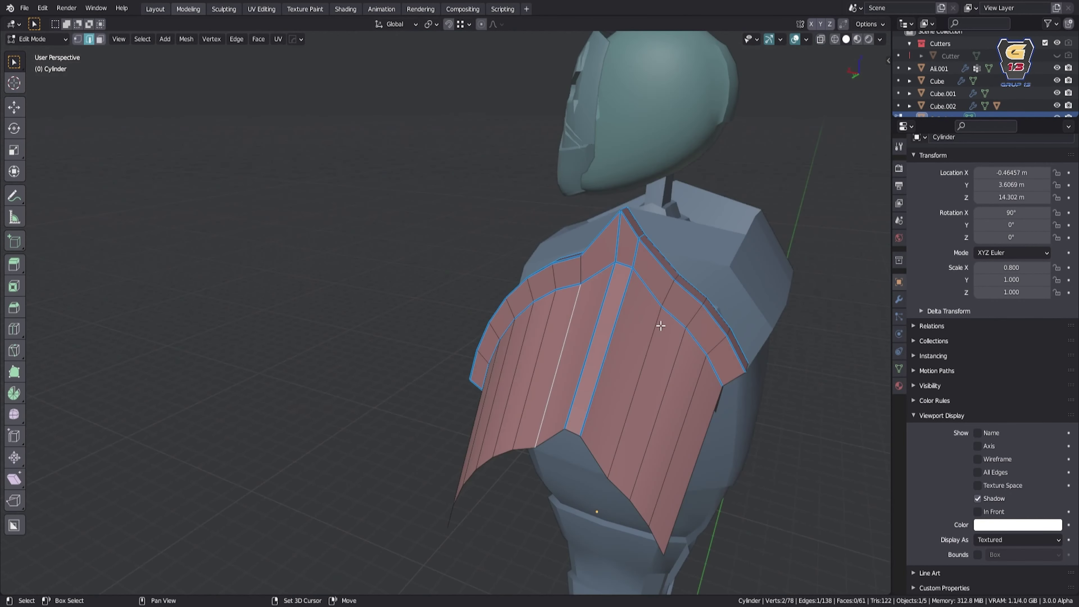
{"action": "key", "text": "Tab"}
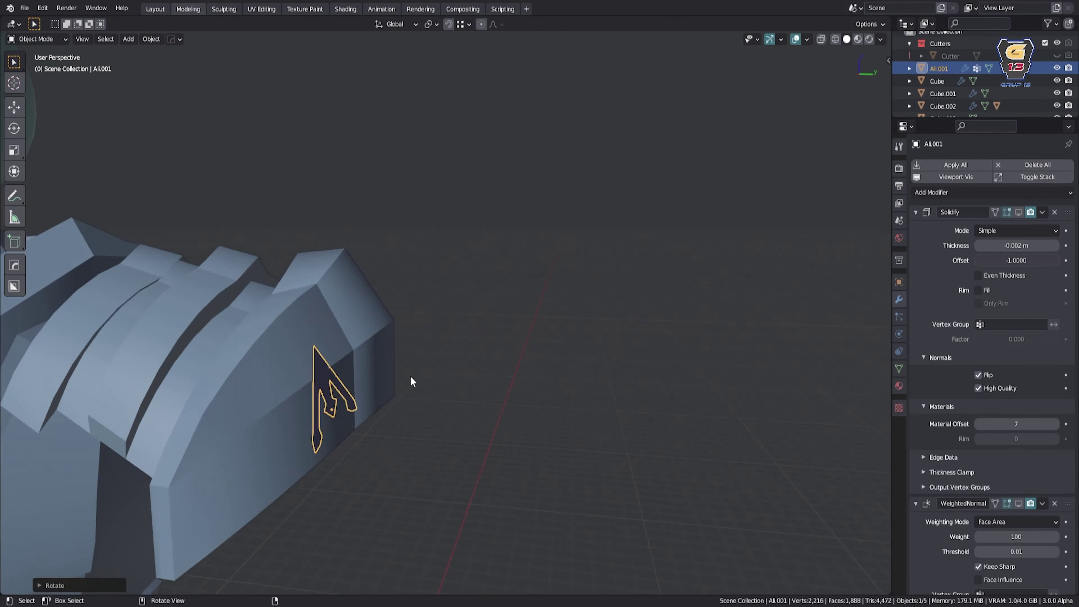
Rotate the A emblem on X and slide its geometry along Y onto the chest.
{"action": "key", "text": "r"}
{"action": "key", "text": "x"}
{"action": "left_click", "coordinate": [377, 361]}
{"action": "key", "text": "Tab"}
{"action": "middle_click_drag", "start_coordinate": [377, 361], "coordinate": [501, 366]}
{"action": "key", "text": "g"}
{"action": "key", "text": "y"}
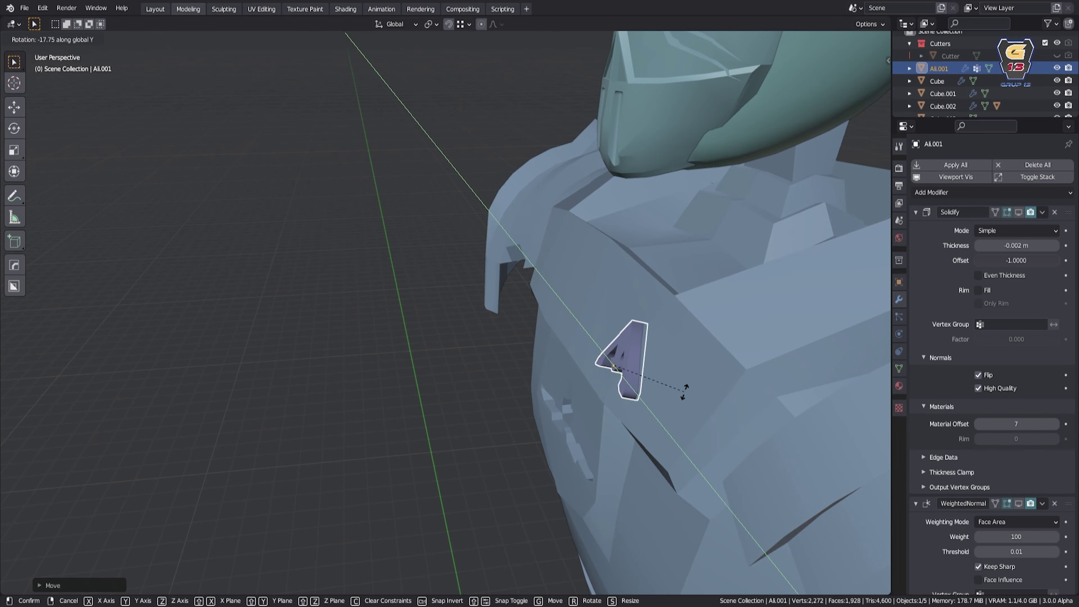
Set the A emblem to display as wireframe as the chest's Boolean cutter.
{"action": "middle_click_drag", "start_coordinate": [686, 386], "coordinate": [518, 340]}
{"action": "left_click", "coordinate": [673, 327]}
{"action": "scroll", "coordinate": [672, 328], "scroll_direction": "down", "scroll_amount": 2}
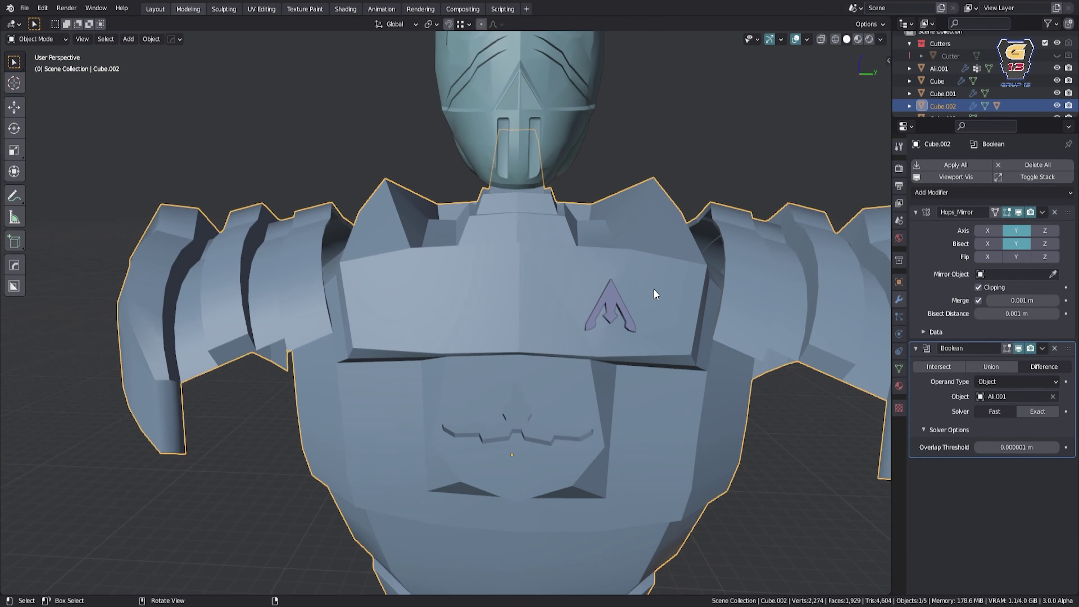
{"action": "left_click", "coordinate": [653, 293]}
{"action": "left_click", "coordinate": [898, 281]}
{"action": "scroll", "coordinate": [950, 361], "scroll_direction": "down", "scroll_amount": 2}
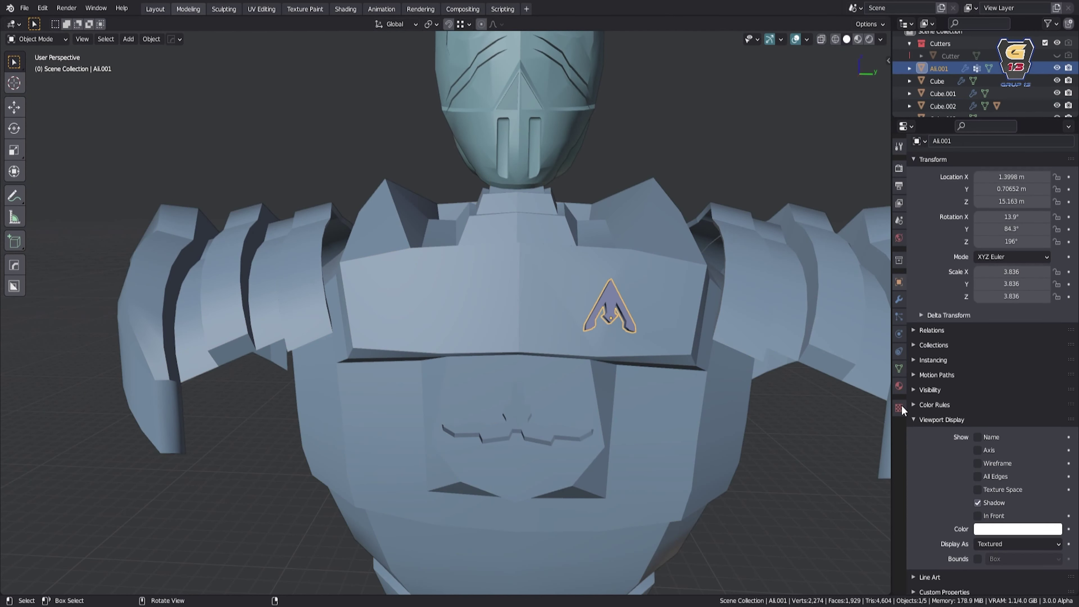
{"action": "left_click", "coordinate": [977, 462]}
{"action": "left_click", "coordinate": [898, 298]}
Cut the emblem shape into the chest armour with BoxCutter, setting its depth.
{"action": "left_click", "coordinate": [545, 266]}
{"action": "middle_click_drag", "start_coordinate": [545, 266], "coordinate": [606, 336]}
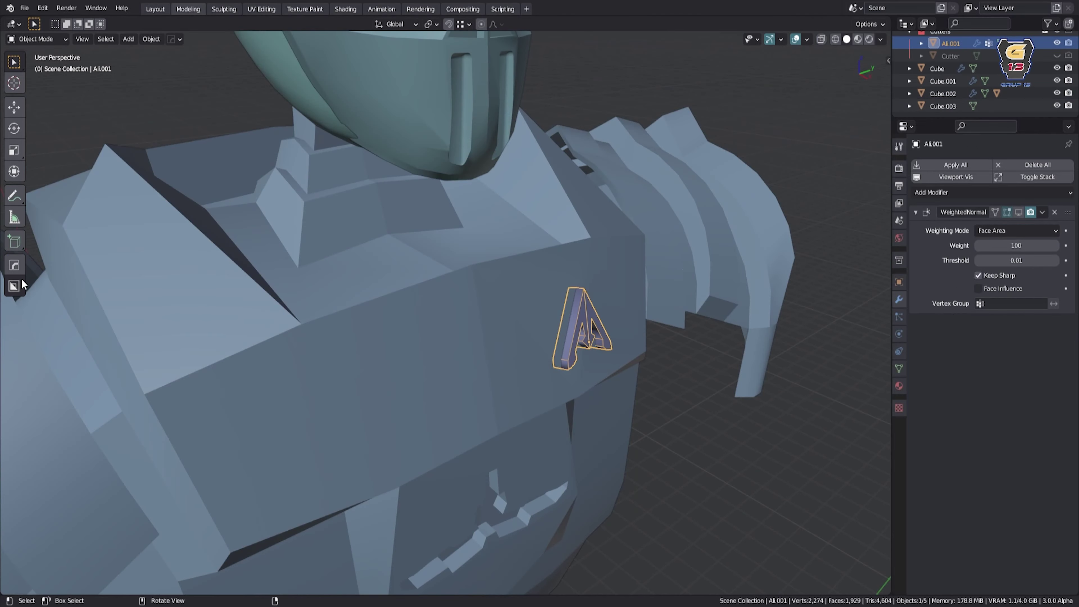
{"action": "left_click_drag", "start_coordinate": [527, 345], "coordinate": [558, 332]}
{"action": "left_click", "coordinate": [559, 333]}
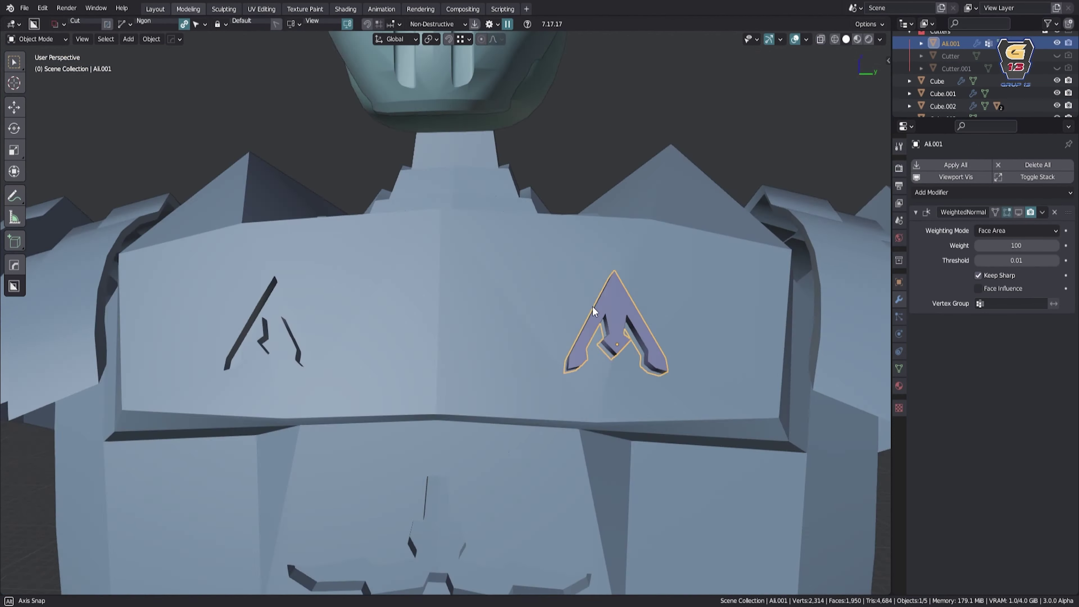
{"action": "scroll", "coordinate": [592, 306], "scroll_direction": "down", "scroll_amount": 2}
{"action": "scroll", "coordinate": [567, 328], "scroll_direction": "down", "scroll_amount": 2}
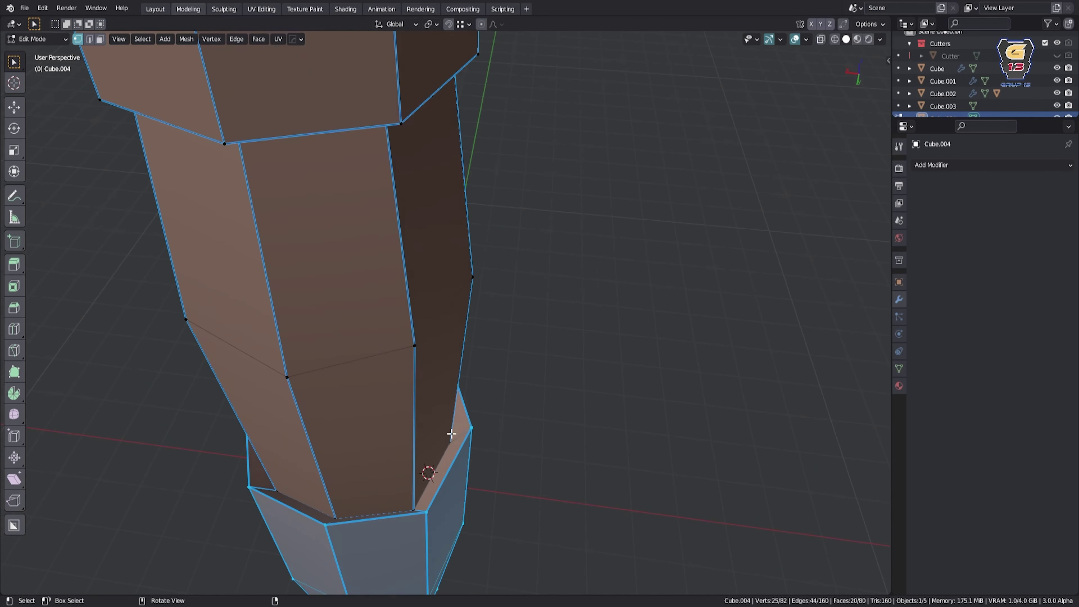
Delete the extra arm, Cube.003, attached to the torso.
{"action": "key", "text": "Tab"}
{"action": "left_click", "coordinate": [426, 444]}
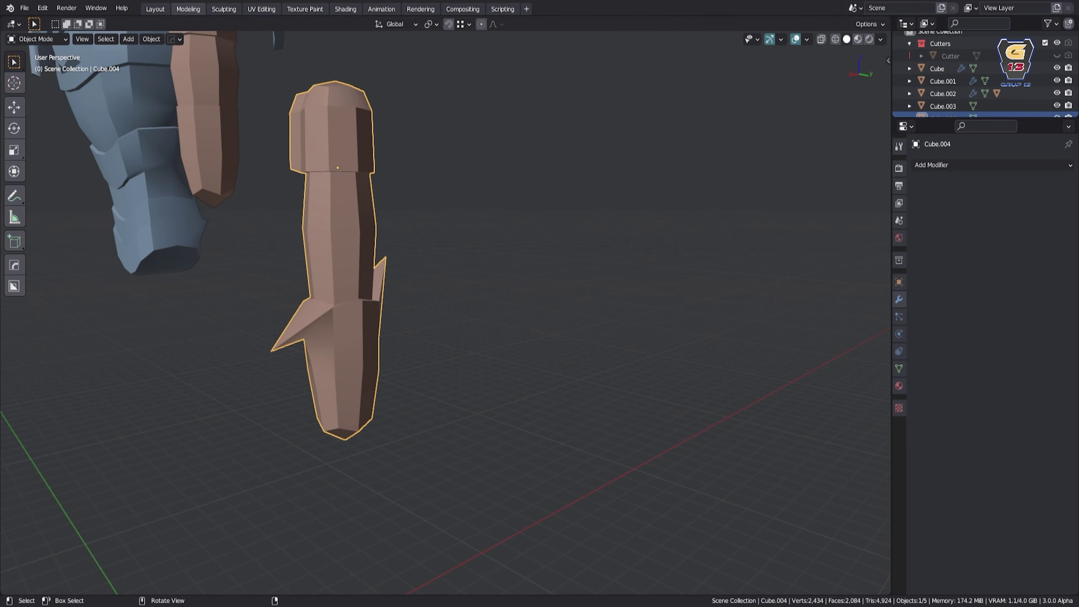
{"action": "scroll", "coordinate": [262, 203], "scroll_direction": "down", "scroll_amount": 4}
{"action": "middle_click_drag", "start_coordinate": [261, 204], "coordinate": [298, 254]}
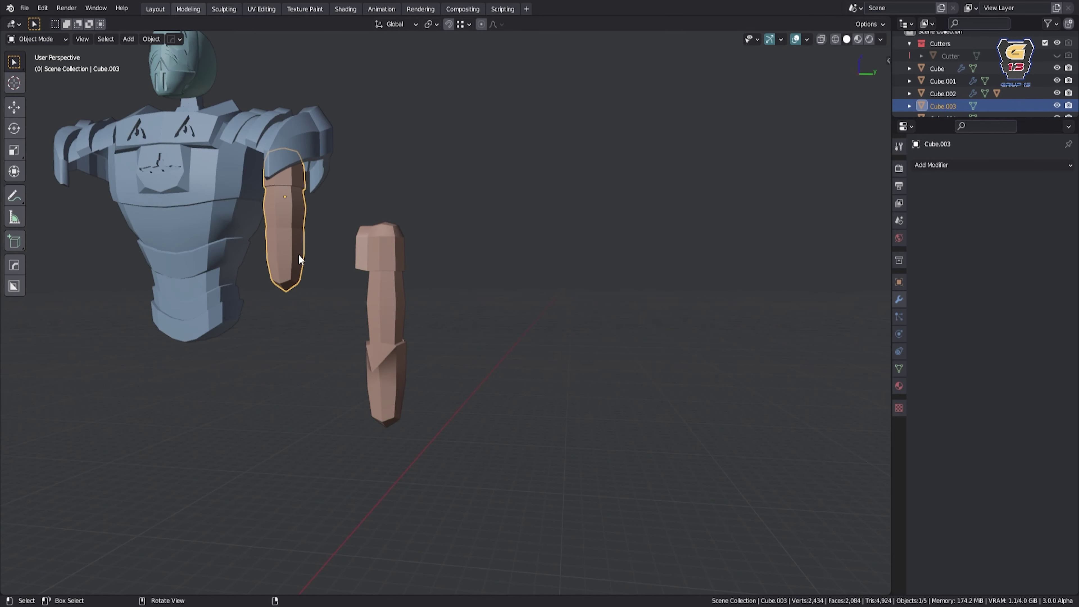
{"action": "left_click", "coordinate": [302, 282]}
{"action": "key", "text": "x"}
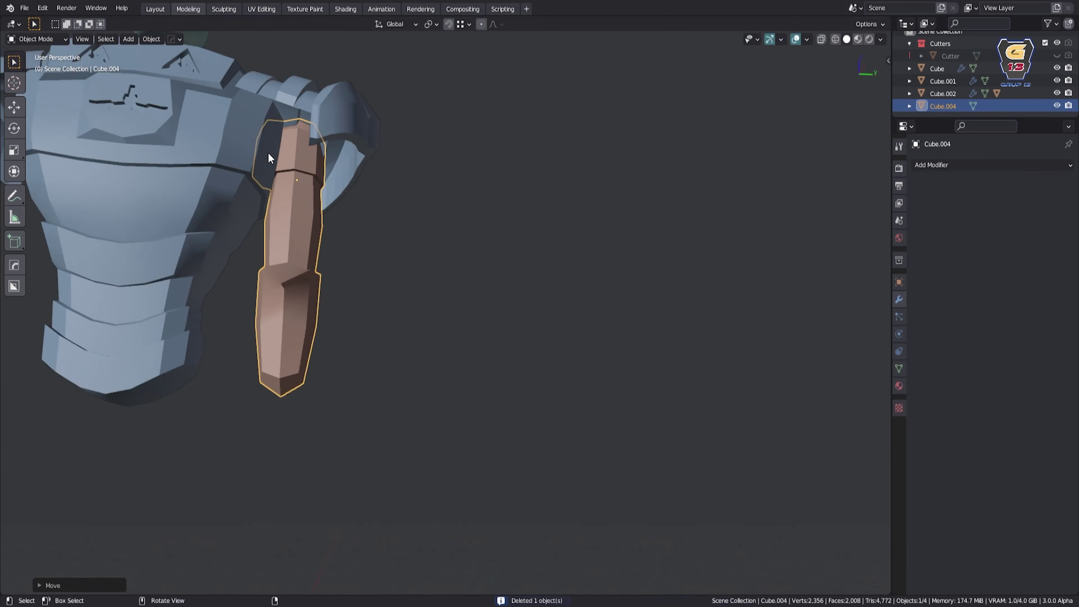
Select Cube.004's bottom cap and scale it with proportional editing.
{"action": "key", "text": "Tab"}
{"action": "left_click", "coordinate": [323, 230]}
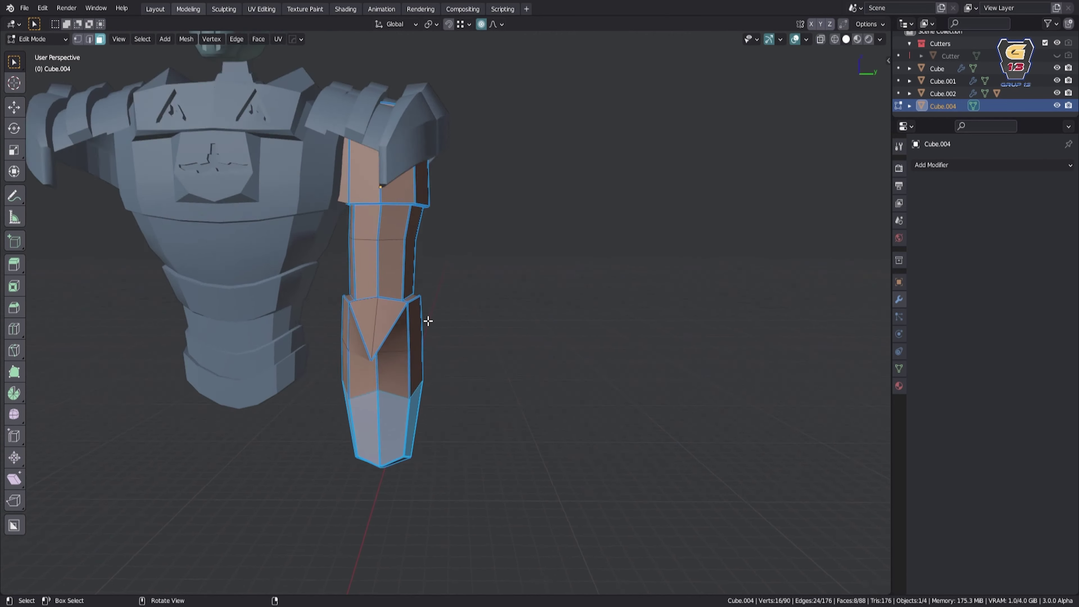
{"action": "left_click", "coordinate": [397, 453]}
{"action": "key", "text": "g"}
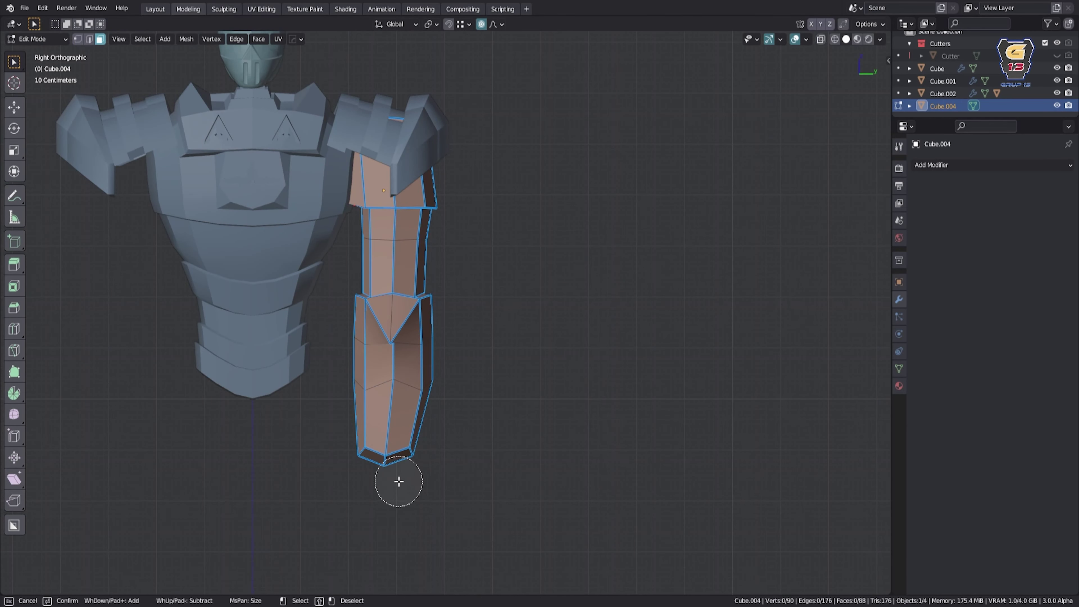
{"action": "key", "text": "z"}
{"action": "left_click", "coordinate": [486, 328]}
{"action": "key", "text": "s"}
{"action": "left_click", "coordinate": [487, 328]}
{"action": "key", "text": "Tab"}
{"action": "middle_click_drag", "start_coordinate": [487, 329], "coordinate": [471, 367]}
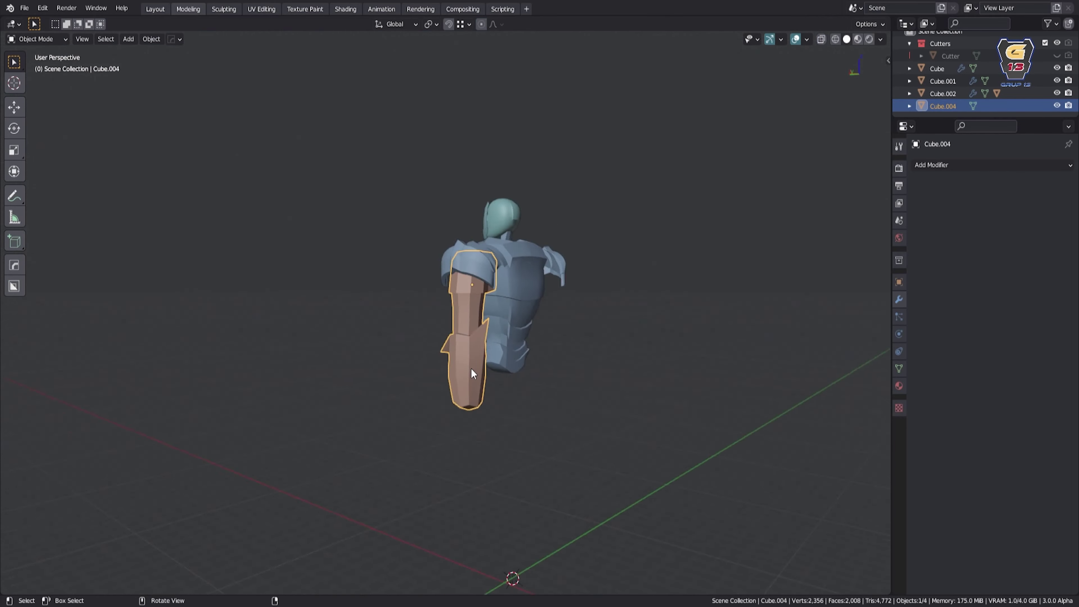
{"action": "scroll", "coordinate": [362, 305], "scroll_direction": "up", "scroll_amount": 3}
Edit the shoulder armour Cube.002 and move its selected loop along Z.
{"action": "left_click", "coordinate": [450, 298]}
{"action": "key", "text": "Tab"}
{"action": "scroll", "coordinate": [238, 283], "scroll_direction": "up", "scroll_amount": 4}
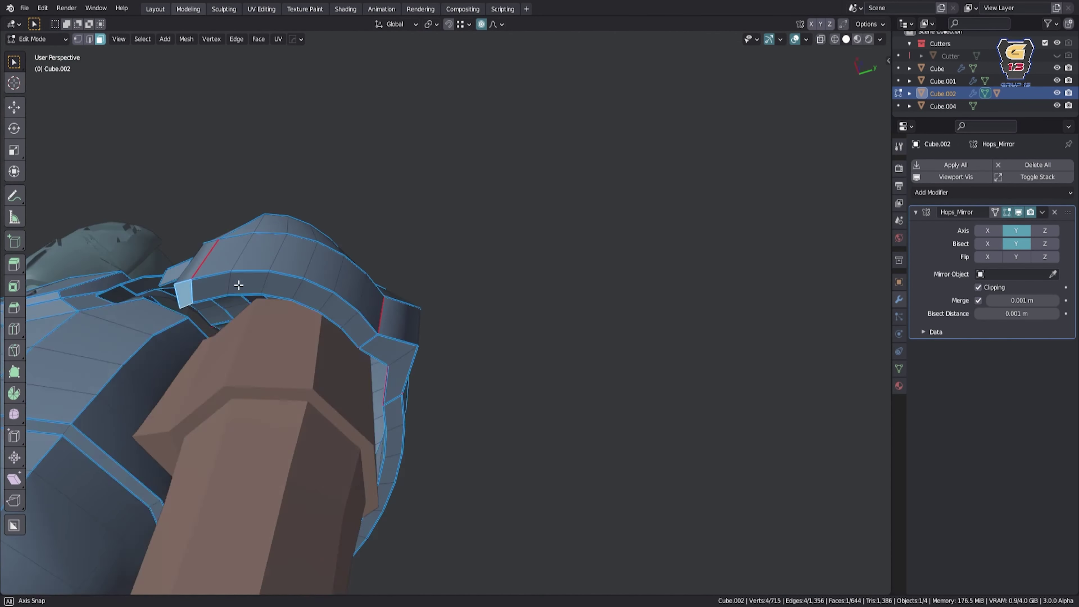
{"action": "mouse_move", "coordinate": [237, 283]}
{"action": "middle_mouse_down"}
{"action": "mouse_move", "coordinate": [385, 356]}
{"action": "mouse_move", "coordinate": [457, 515]}
{"action": "mouse_move", "coordinate": [409, 385]}
{"action": "mouse_move", "coordinate": [334, 441]}
{"action": "middle_mouse_up"}
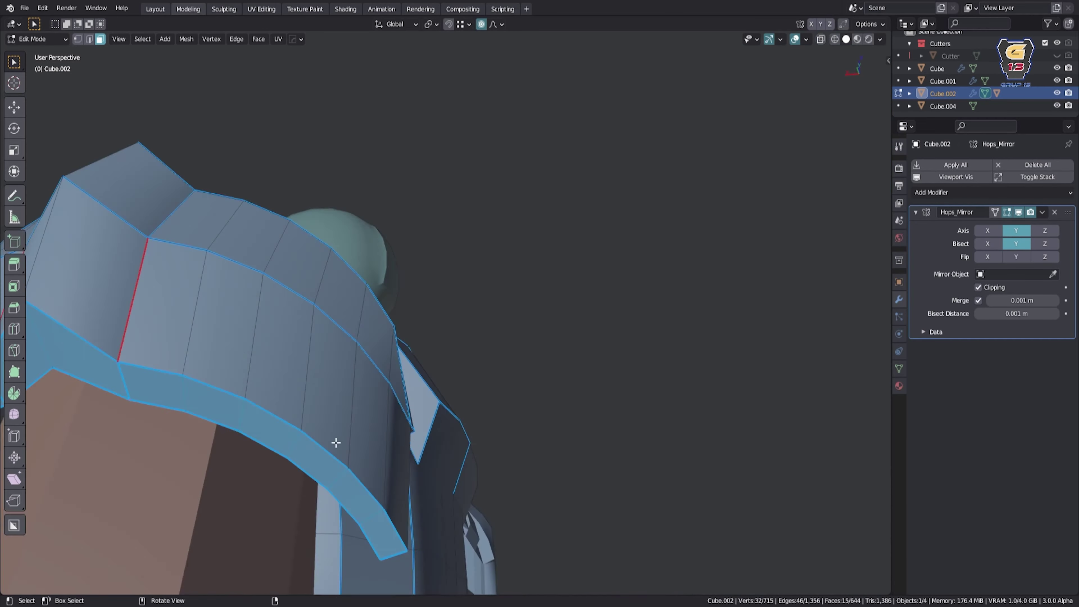
{"action": "scroll", "coordinate": [334, 440], "scroll_direction": "down", "scroll_amount": 3}
{"action": "key", "text": "g"}
{"action": "key", "text": "z"}
Reposition and scale the shoulder loop so the pad arches over the arm.
{"action": "key", "text": "Escape"}
{"action": "middle_click_drag", "start_coordinate": [449, 352], "coordinate": [468, 331]}
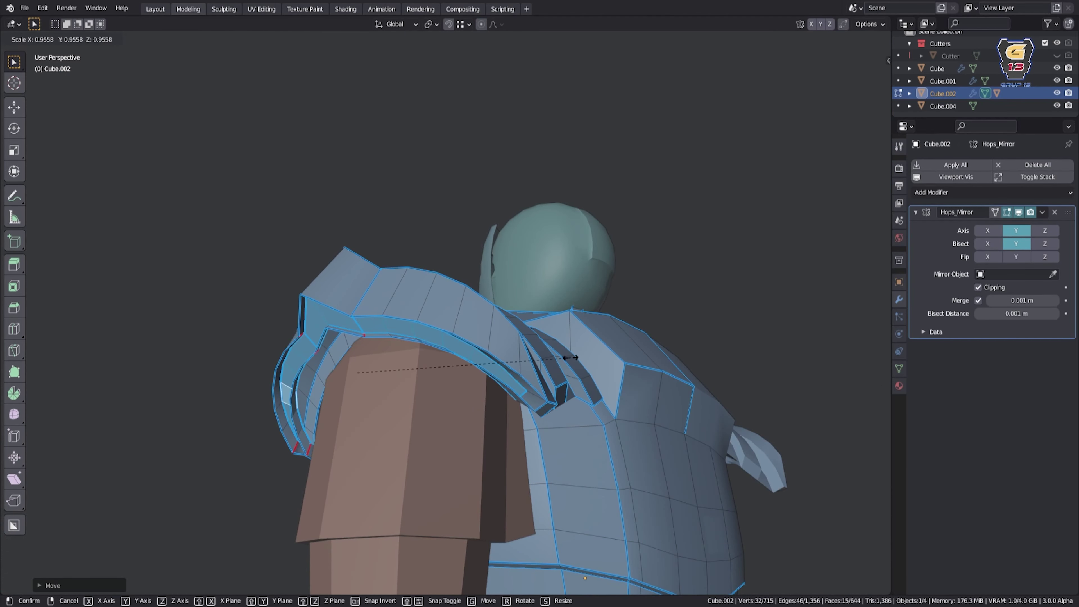
{"action": "scroll", "coordinate": [468, 331], "scroll_direction": "up", "scroll_amount": 4}
{"action": "key", "text": "g"}
{"action": "left_click", "coordinate": [468, 322]}
{"action": "middle_click_drag", "start_coordinate": [458, 397], "coordinate": [457, 313]}
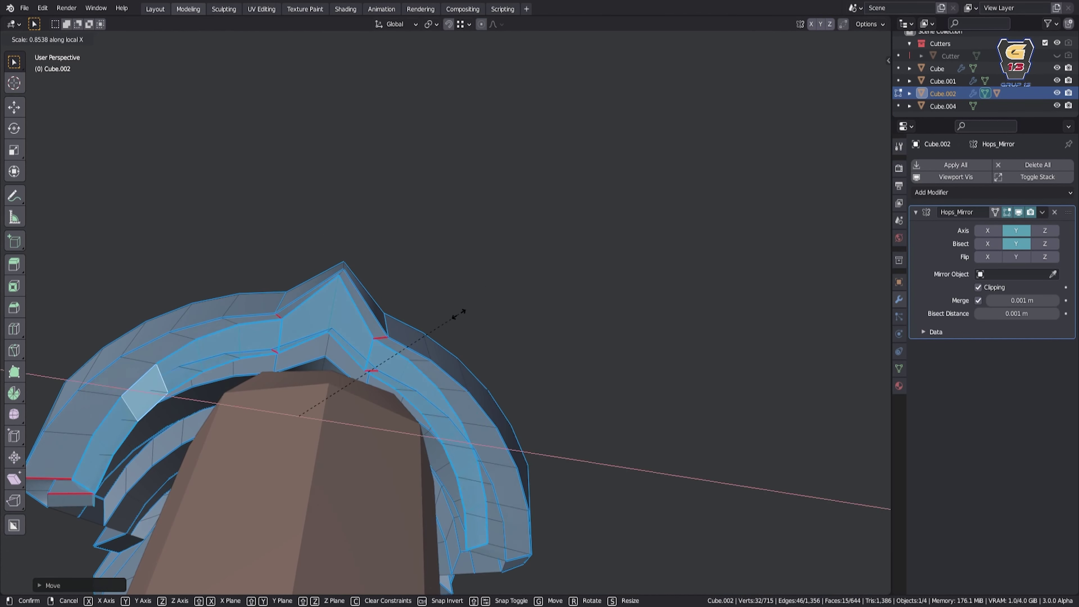
{"action": "scroll", "coordinate": [449, 336], "scroll_direction": "up", "scroll_amount": 3}
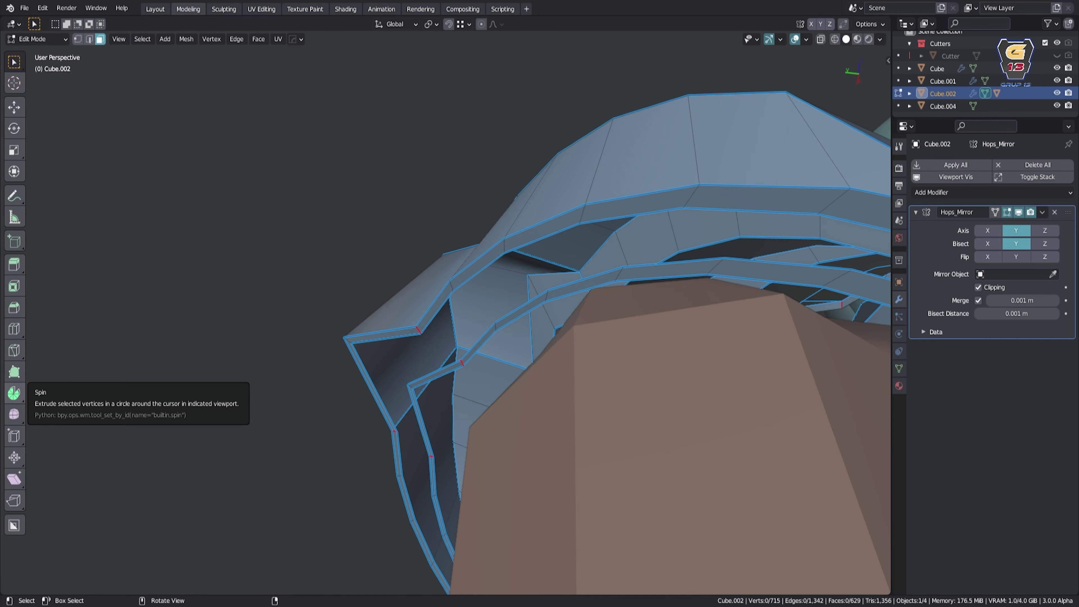
Delete the inner strip of shoulder faces and leave Edit Mode.
{"action": "mouse_move", "coordinate": [467, 340]}
{"action": "middle_mouse_down"}
{"action": "mouse_move", "coordinate": [509, 362]}
{"action": "mouse_move", "coordinate": [572, 317]}
{"action": "mouse_move", "coordinate": [657, 188]}
{"action": "middle_mouse_up"}
{"action": "left_click", "coordinate": [510, 361], "text": "shift"}
{"action": "scroll", "coordinate": [549, 378], "scroll_direction": "up", "scroll_amount": 3}
{"action": "key", "text": "Delete"}
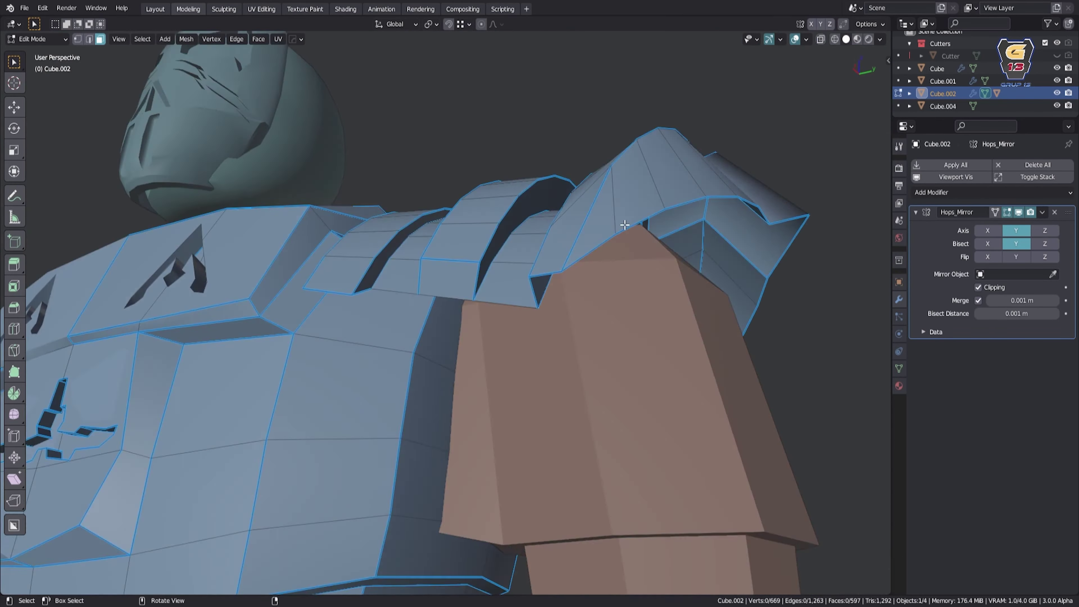
{"action": "key", "text": "Tab"}
{"action": "scroll", "coordinate": [585, 311], "scroll_direction": "down", "scroll_amount": 6}
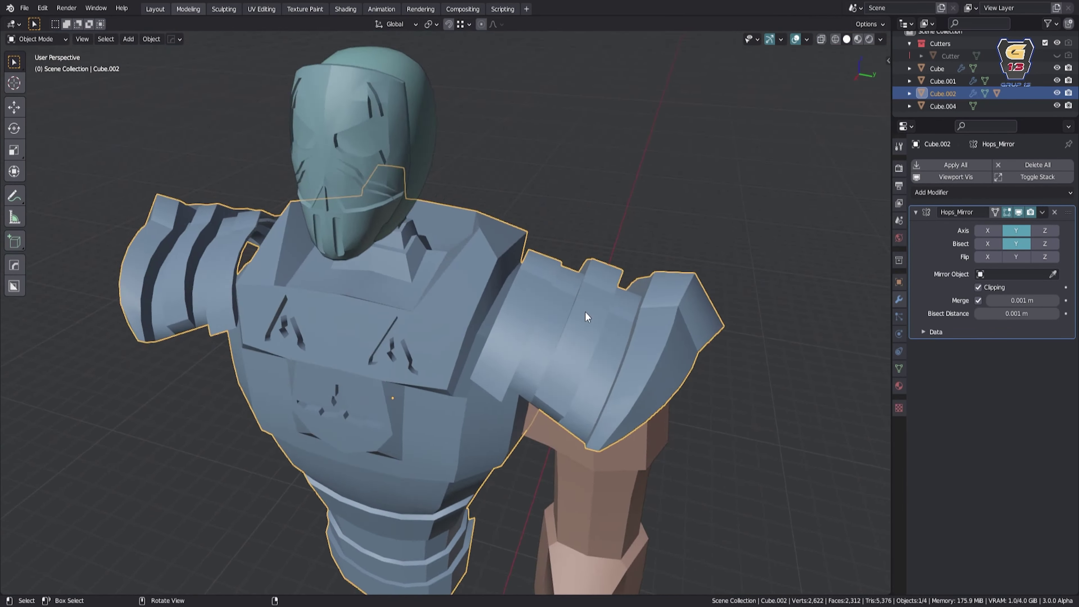
{"action": "middle_click_drag", "start_coordinate": [585, 311], "coordinate": [469, 224]}
Select an edge loop on the arm and search the 'sh' command.
{"action": "left_click", "coordinate": [549, 378]}
{"action": "scroll", "coordinate": [549, 378], "scroll_direction": "up", "scroll_amount": 2}
{"action": "key", "text": "Tab"}
{"action": "left_click", "coordinate": [663, 386]}
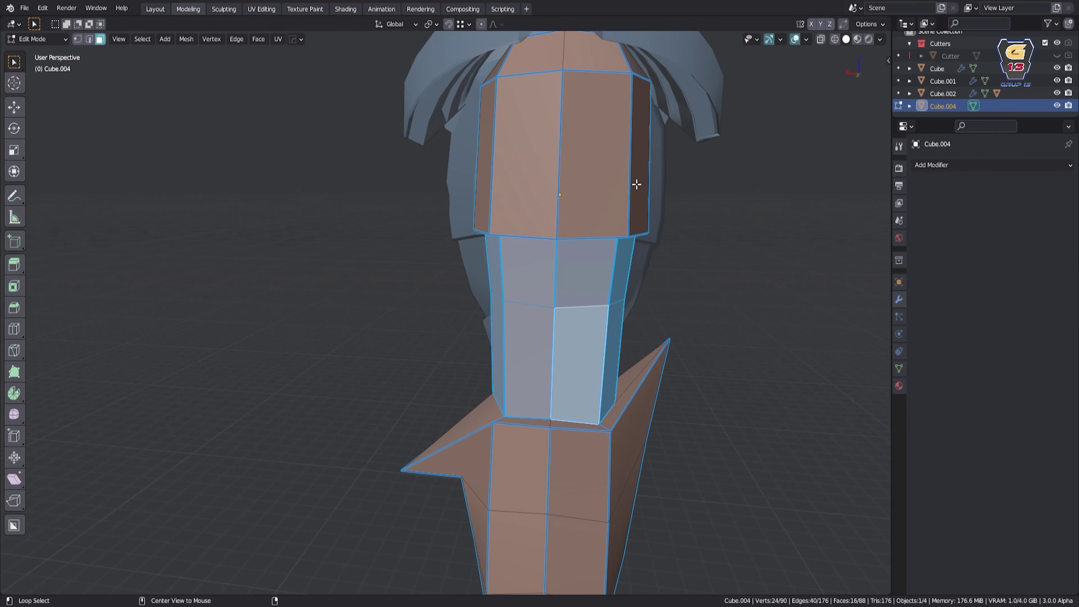
{"action": "left_click", "coordinate": [511, 295], "text": "alt"}
{"action": "key", "text": "F3"}
{"action": "type", "text": "sh"}
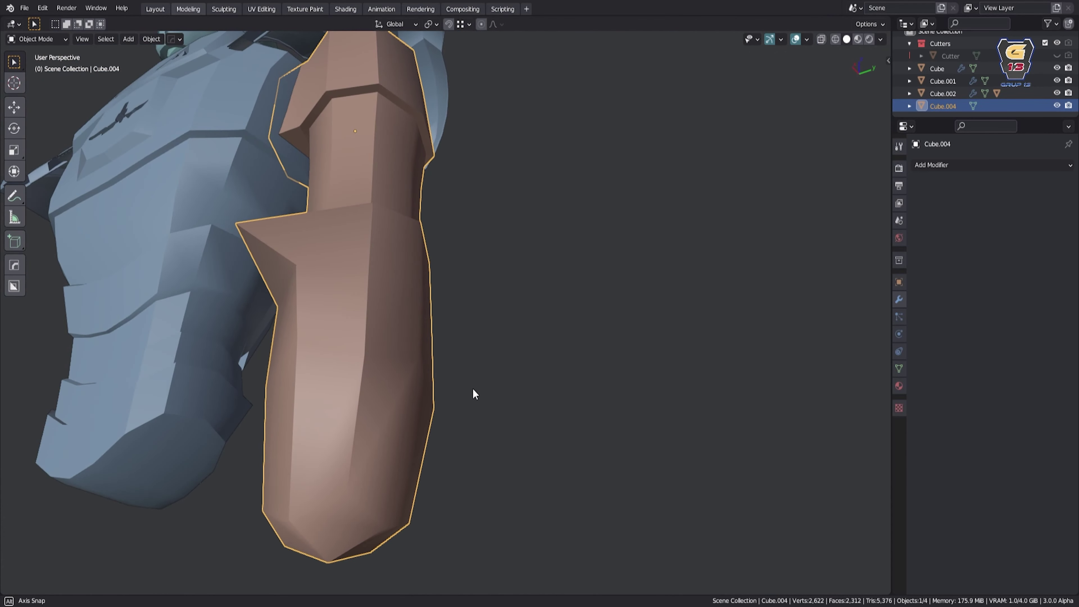
{"action": "scroll", "coordinate": [489, 430], "scroll_direction": "down", "scroll_amount": 5}
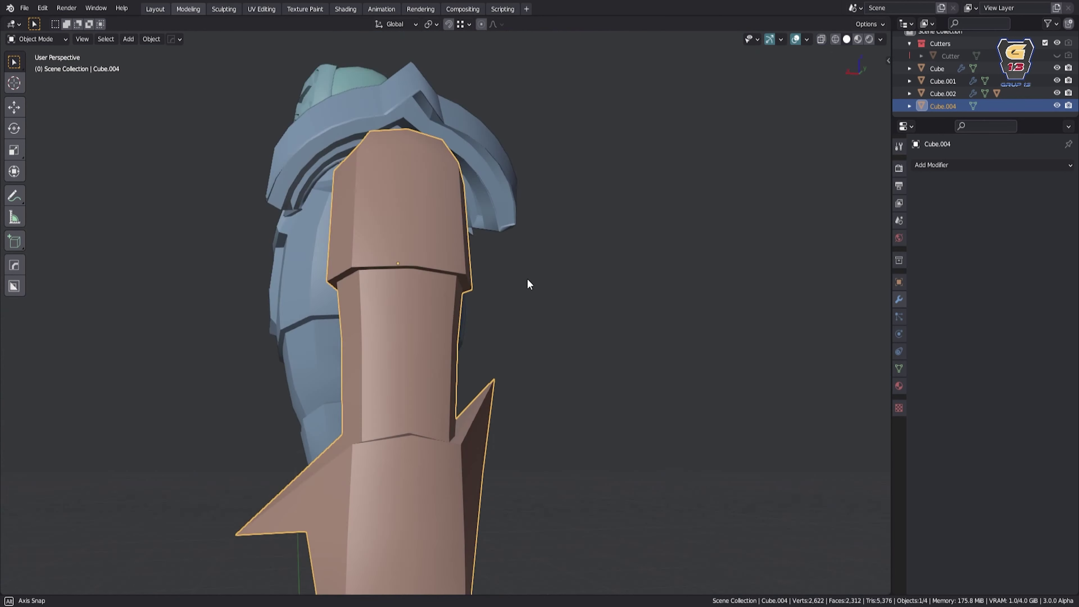
{"action": "scroll", "coordinate": [527, 282], "scroll_direction": "down", "scroll_amount": 5}
{"action": "scroll", "coordinate": [451, 279], "scroll_direction": "up", "scroll_amount": 5}
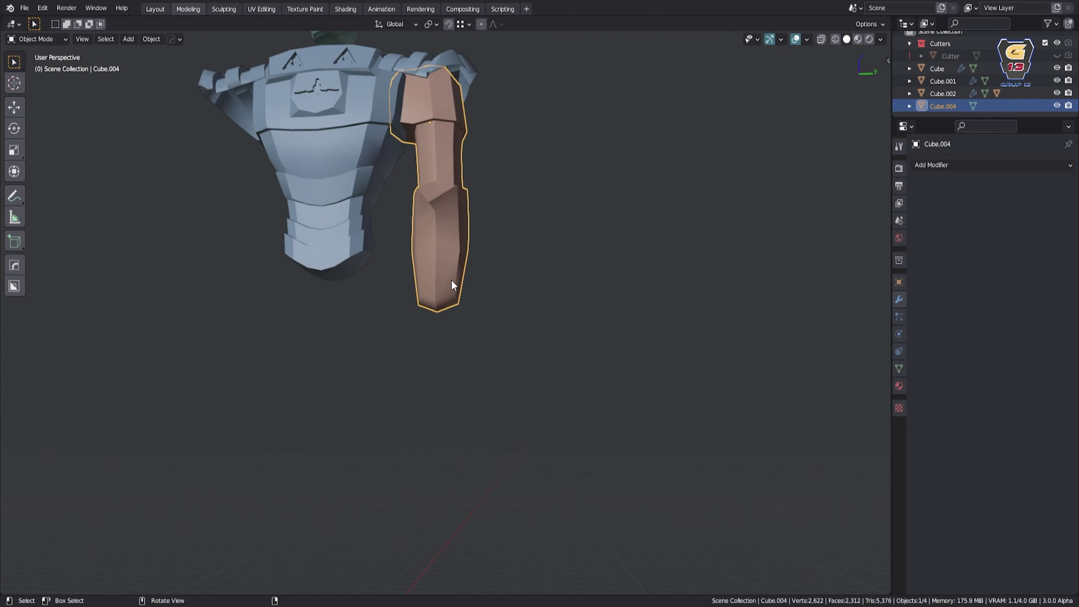
Scale the lower arm faces with smooth falloff and extrude the bottom cap downward.
{"action": "key", "text": "Tab"}
{"action": "key", "text": "s"}
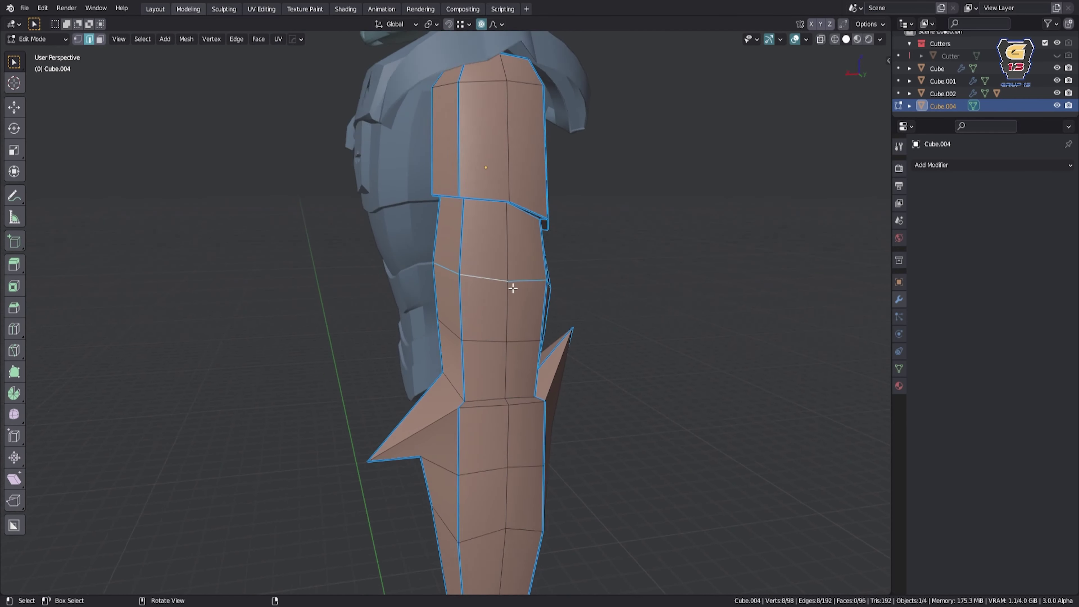
{"action": "mouse_move", "coordinate": [570, 339]}
{"action": "middle_mouse_down"}
{"action": "mouse_move", "coordinate": [525, 306]}
{"action": "mouse_move", "coordinate": [511, 321]}
{"action": "middle_mouse_up"}
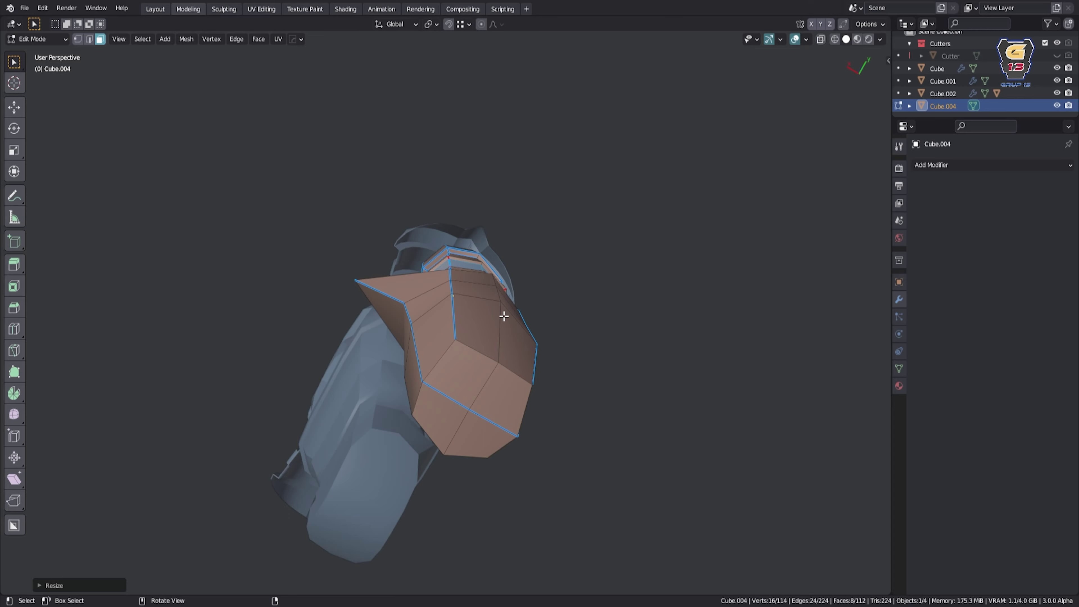
{"action": "middle_click_drag", "start_coordinate": [503, 316], "coordinate": [488, 323]}
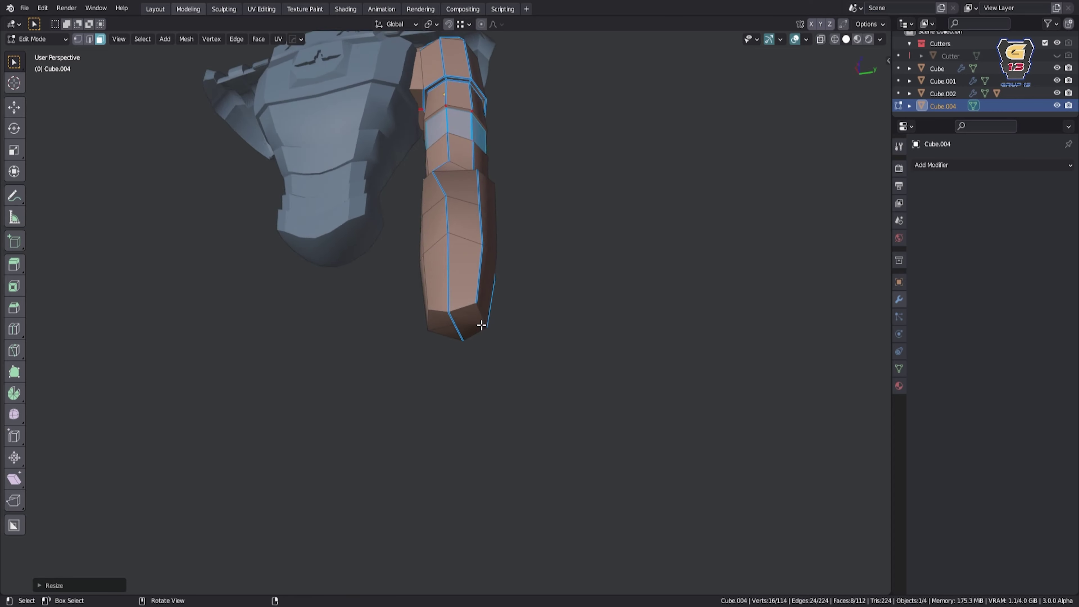
{"action": "key", "text": "s"}
{"action": "left_click", "coordinate": [565, 294]}
{"action": "key", "text": "e"}
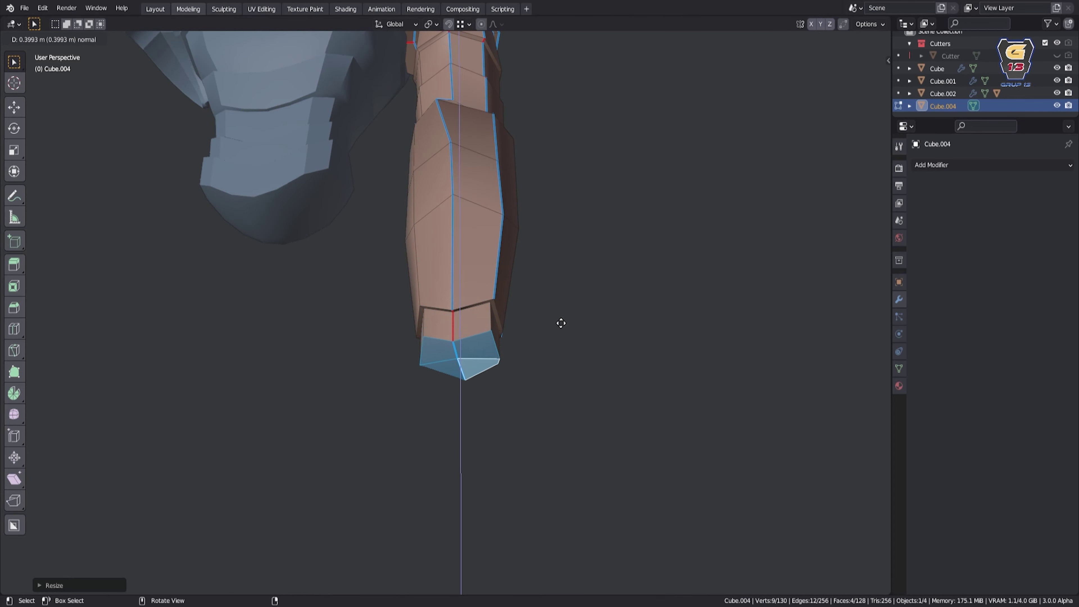
{"action": "left_click", "coordinate": [561, 320]}
Extrude a ring of forearm faces into a slightly shrunken armour band.
{"action": "key", "text": "alt+a"}
{"action": "middle_click_drag", "start_coordinate": [529, 397], "coordinate": [513, 316]}
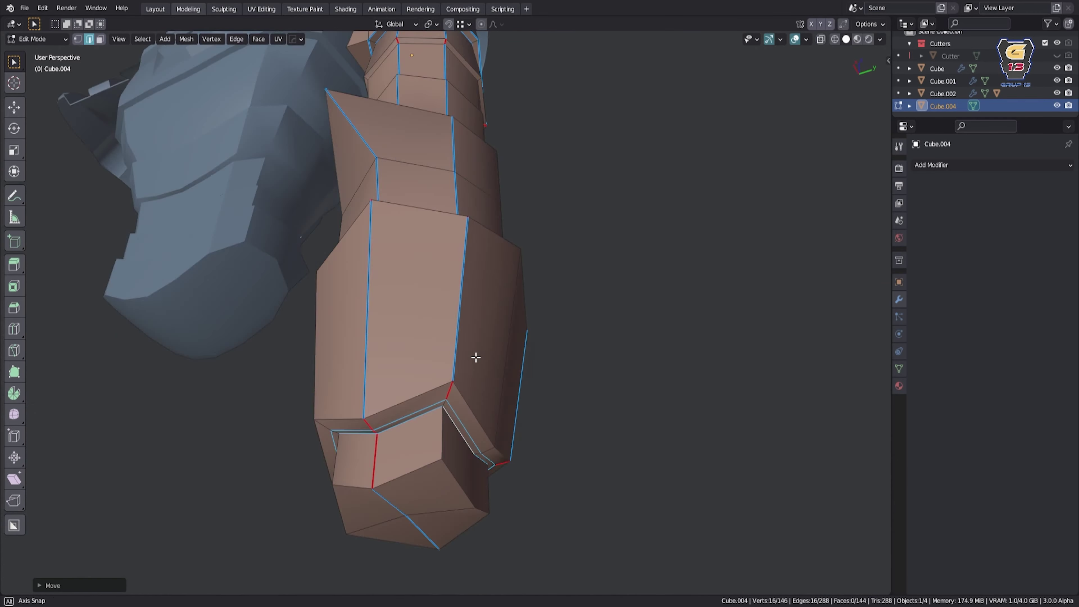
{"action": "scroll", "coordinate": [475, 356], "scroll_direction": "up", "scroll_amount": 2}
{"action": "left_click", "coordinate": [438, 330], "text": "alt"}
{"action": "mouse_move", "coordinate": [438, 330]}
{"action": "middle_mouse_down"}
{"action": "mouse_move", "coordinate": [547, 299]}
{"action": "mouse_move", "coordinate": [408, 238]}
{"action": "middle_mouse_up"}
{"action": "key", "text": "e"}
{"action": "key", "text": "s"}
{"action": "left_click", "coordinate": [380, 221]}
{"action": "scroll", "coordinate": [582, 360], "scroll_direction": "down", "scroll_amount": 4}
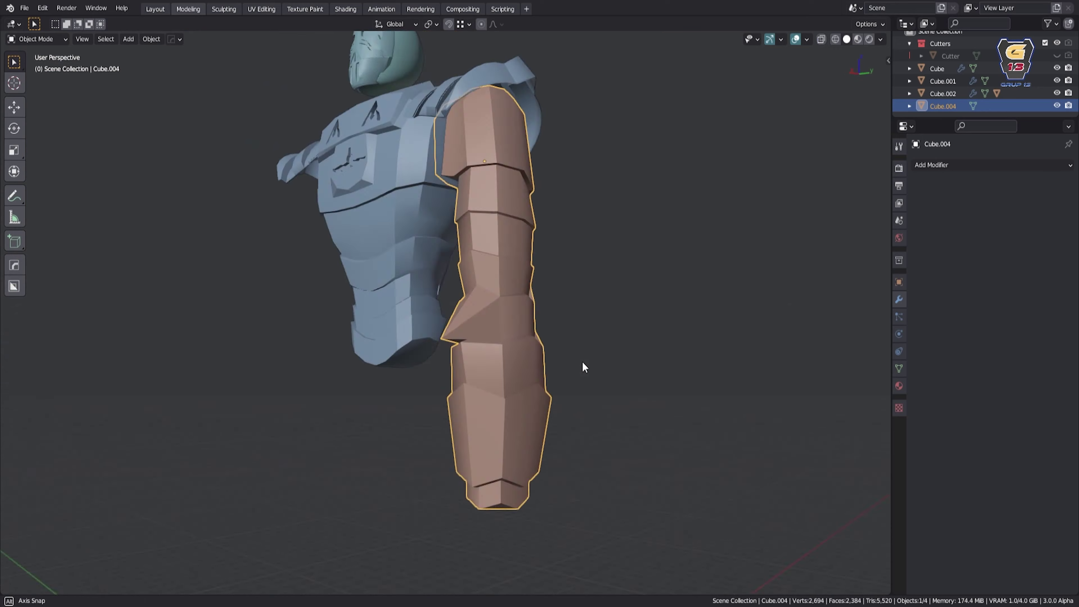
{"action": "scroll", "coordinate": [543, 375], "scroll_direction": "down", "scroll_amount": 2}
{"action": "scroll", "coordinate": [562, 328], "scroll_direction": "up", "scroll_amount": 5}
{"action": "middle_click_drag", "start_coordinate": [561, 328], "coordinate": [536, 336]}
Extrude the arm's bottom face for the wrist and add a cube below it.
{"action": "left_click", "coordinate": [535, 335]}
{"action": "key", "text": "e"}
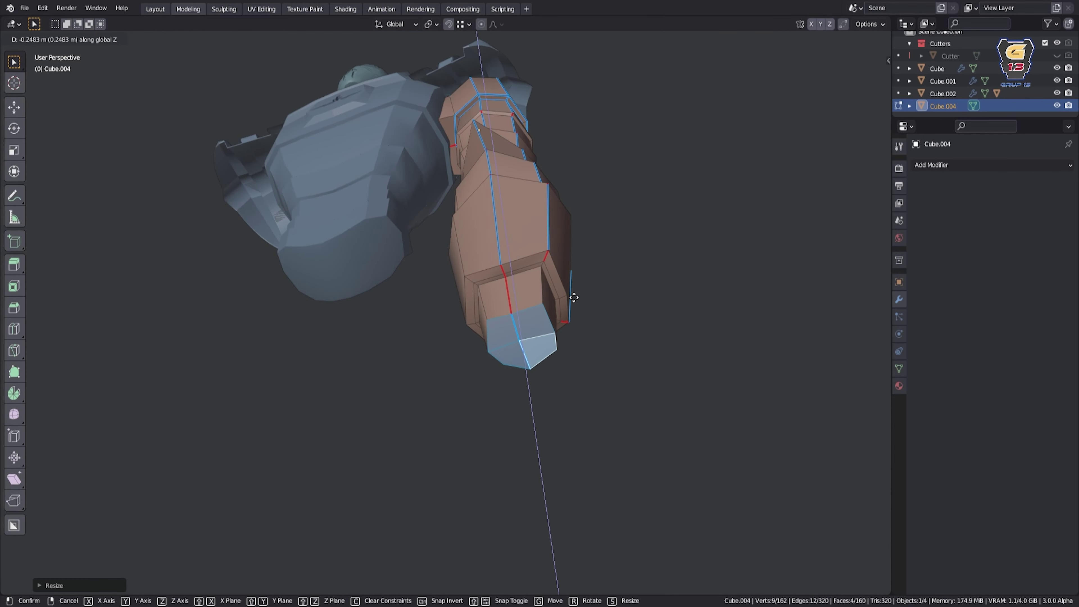
{"action": "key", "text": "Tab"}
{"action": "key", "text": "shift+a"}
{"action": "left_click", "coordinate": [506, 361]}
{"action": "key", "text": "g"}
{"action": "left_click", "coordinate": [991, 165]}
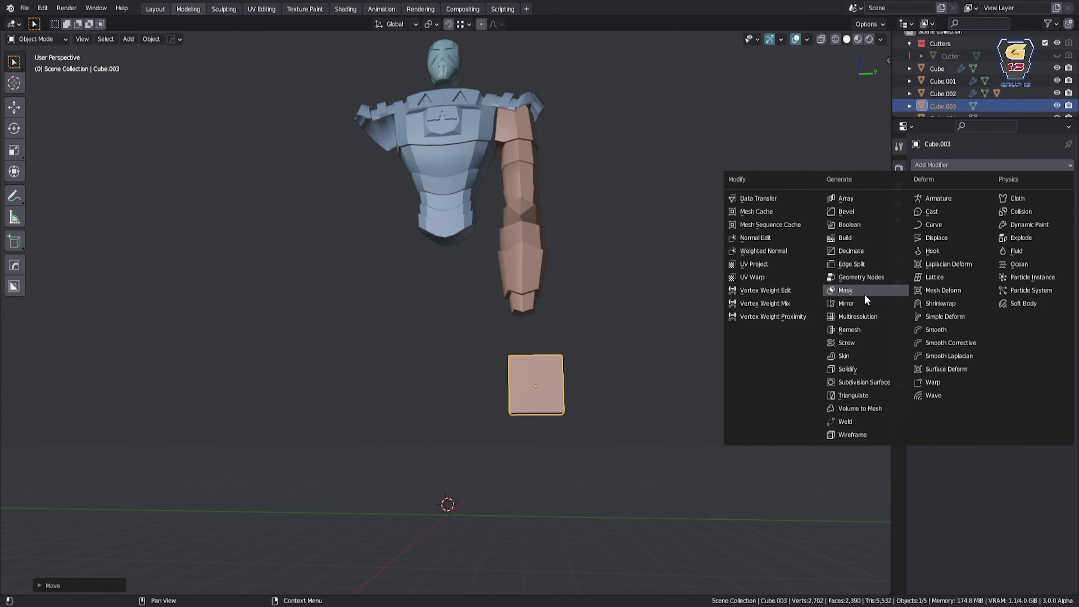
Give the cube a Subdivision Surface modifier, loop cuts and an inset front face.
{"action": "left_click", "coordinate": [864, 381]}
{"action": "key", "text": "Tab"}
{"action": "key", "text": "ctrl+r"}
{"action": "left_click", "coordinate": [463, 374]}
{"action": "key", "text": "i"}
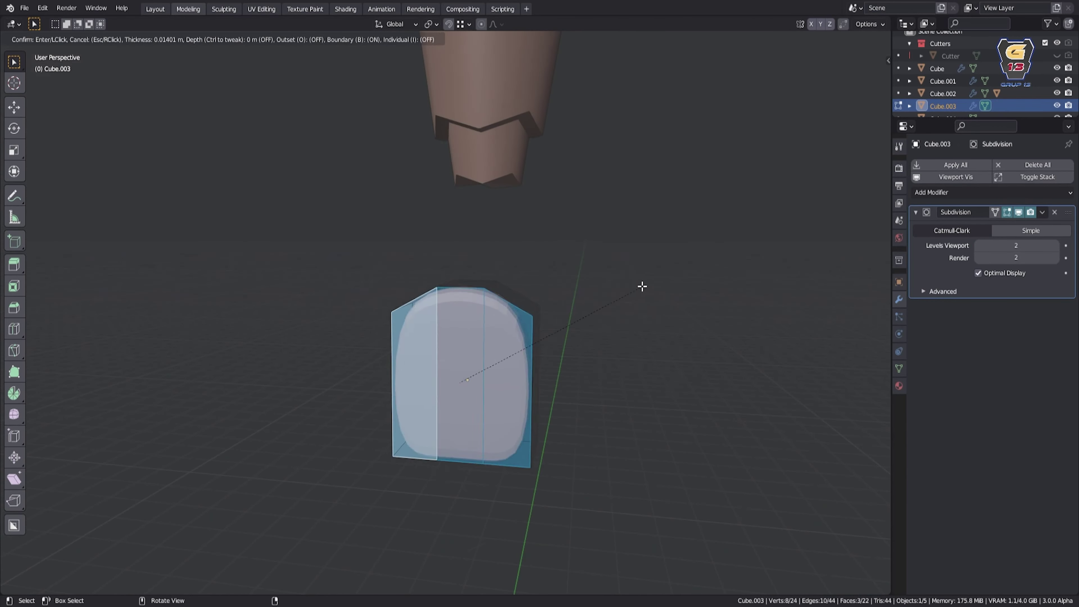
{"action": "left_click", "coordinate": [641, 286]}
{"action": "middle_click_drag", "start_coordinate": [641, 286], "coordinate": [604, 313]}
Narrow the cube on X and taper its bottom along Y into a palm block.
{"action": "key", "text": "a"}
{"action": "key", "text": "s"}
{"action": "key", "text": "x"}
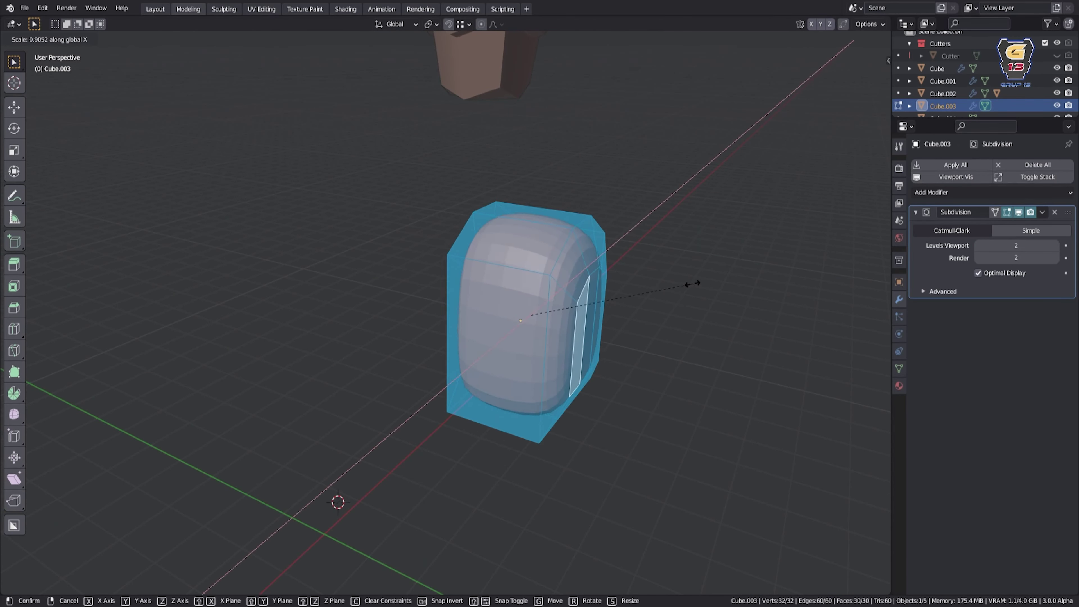
{"action": "left_click", "coordinate": [692, 283]}
{"action": "key", "text": "grave"}
{"action": "left_click", "coordinate": [571, 394]}
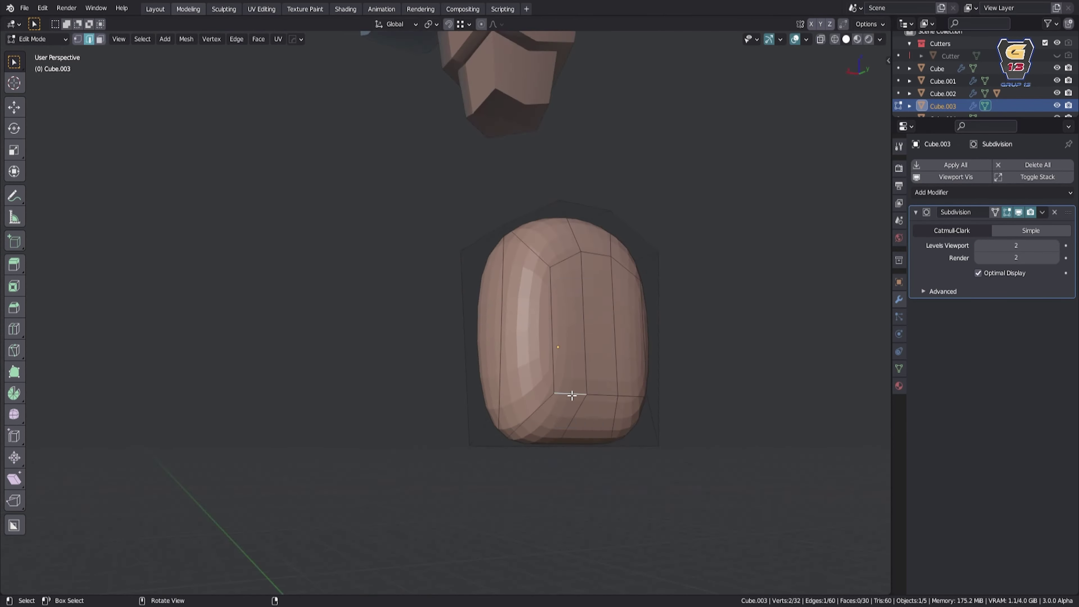
{"action": "key", "text": "g"}
{"action": "key", "text": "y"}
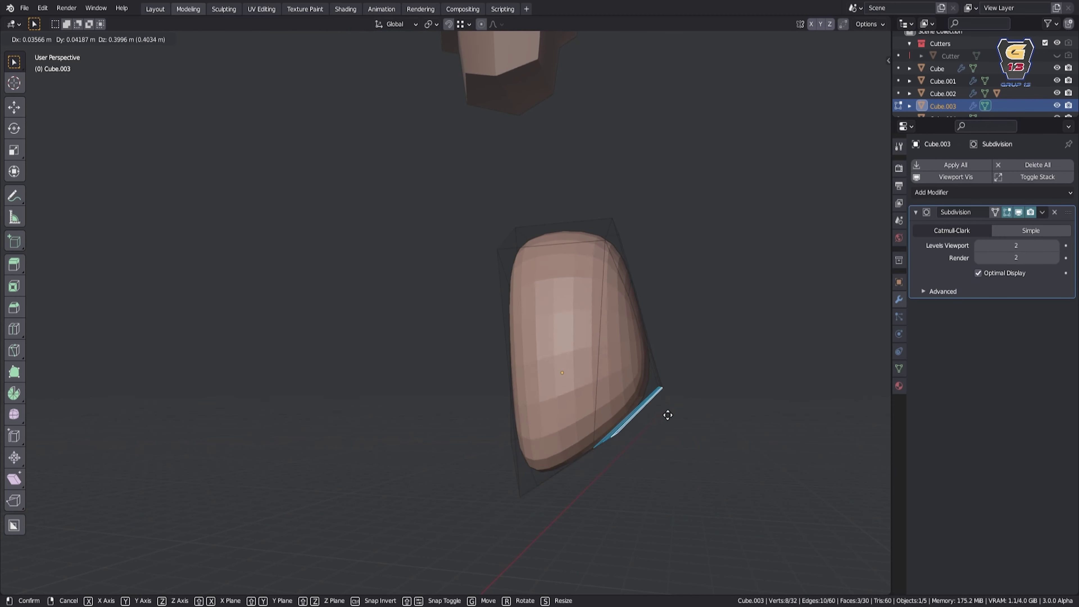
{"action": "left_click", "coordinate": [668, 415]}
Bevel the palm block's selected edges to sharpen them.
{"action": "mouse_move", "coordinate": [668, 415]}
{"action": "middle_mouse_down"}
{"action": "mouse_move", "coordinate": [698, 386]}
{"action": "mouse_move", "coordinate": [655, 463]}
{"action": "mouse_move", "coordinate": [344, 593]}
{"action": "middle_mouse_up"}
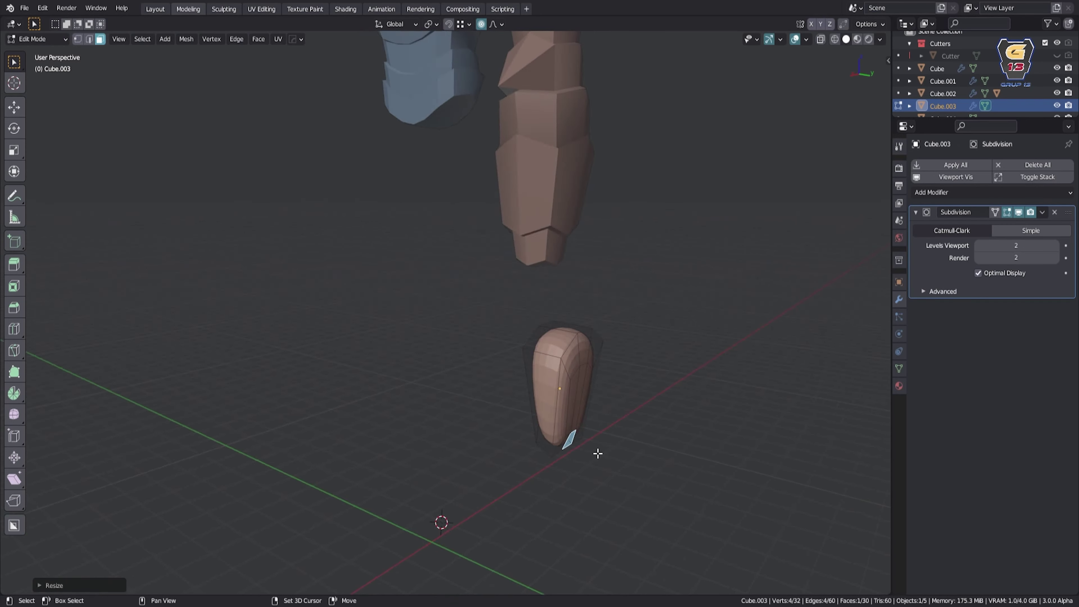
{"action": "left_click", "coordinate": [591, 352]}
{"action": "key", "text": "2"}
{"action": "scroll", "coordinate": [502, 372], "scroll_direction": "up", "scroll_amount": 4}
{"action": "left_click", "coordinate": [598, 311]}
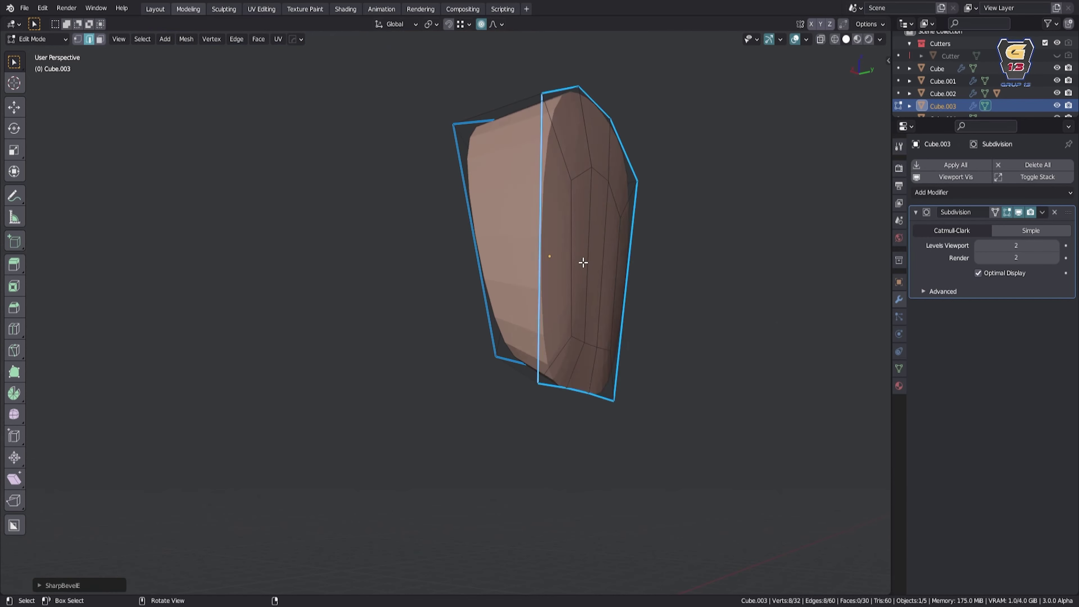
{"action": "left_click", "coordinate": [630, 155]}
{"action": "middle_click_drag", "start_coordinate": [630, 154], "coordinate": [535, 337]}
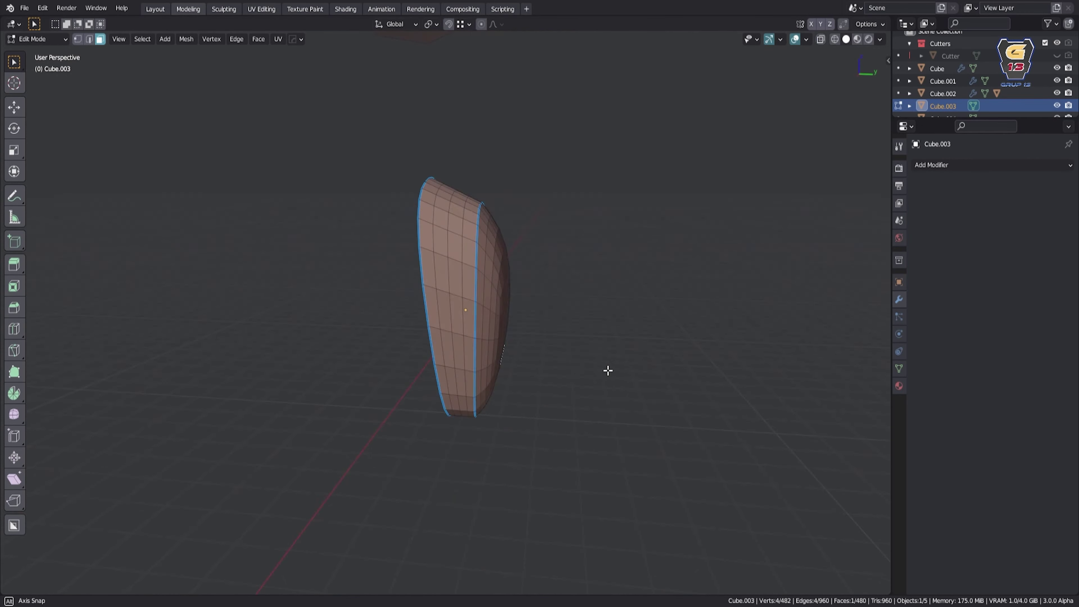
{"action": "mouse_move", "coordinate": [549, 338]}
{"action": "middle_mouse_down"}
{"action": "mouse_move", "coordinate": [723, 398]}
{"action": "mouse_move", "coordinate": [544, 274]}
{"action": "mouse_move", "coordinate": [597, 250]}
{"action": "mouse_move", "coordinate": [536, 370]}
{"action": "mouse_move", "coordinate": [453, 243]}
{"action": "middle_mouse_up"}
{"action": "key", "text": "Tab"}
{"action": "key", "text": "Tab"}
{"action": "key", "text": "c"}
{"action": "middle_click_drag", "start_coordinate": [437, 292], "coordinate": [470, 327]}
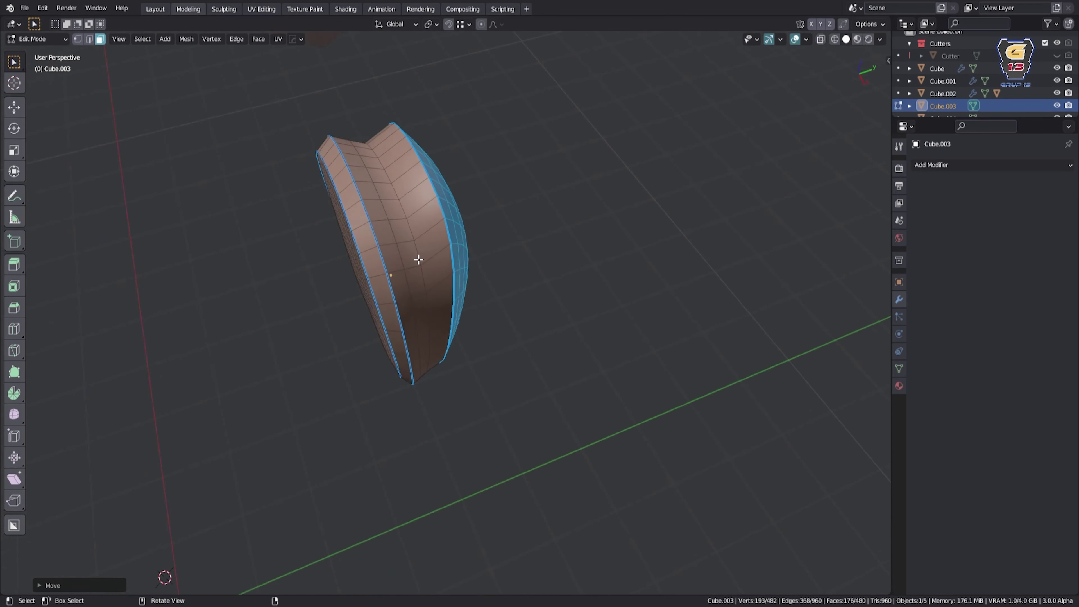
Stretch the palm block vertically by scaling it on Z.
{"action": "key", "text": "Escape"}
{"action": "key", "text": "Tab"}
{"action": "mouse_move", "coordinate": [537, 250]}
{"action": "middle_mouse_down"}
{"action": "mouse_move", "coordinate": [614, 284]}
{"action": "mouse_move", "coordinate": [503, 315]}
{"action": "middle_mouse_up"}
{"action": "scroll", "coordinate": [614, 284], "scroll_direction": "up", "scroll_amount": 3}
{"action": "key", "text": "s"}
{"action": "key", "text": "z"}
{"action": "key", "text": "Escape"}
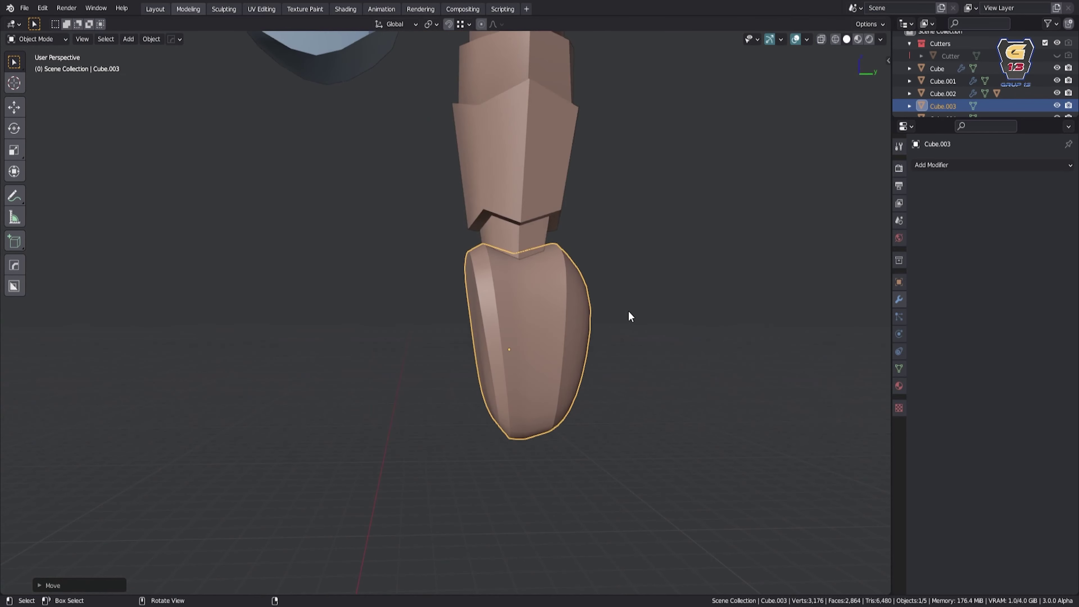
{"action": "middle_click_drag", "start_coordinate": [579, 330], "coordinate": [539, 352]}
{"action": "key", "text": "shift+a"}
Add a new cube beside the palm and give it smooth subdivision with Ctrl+2.
{"action": "left_click", "coordinate": [618, 58]}
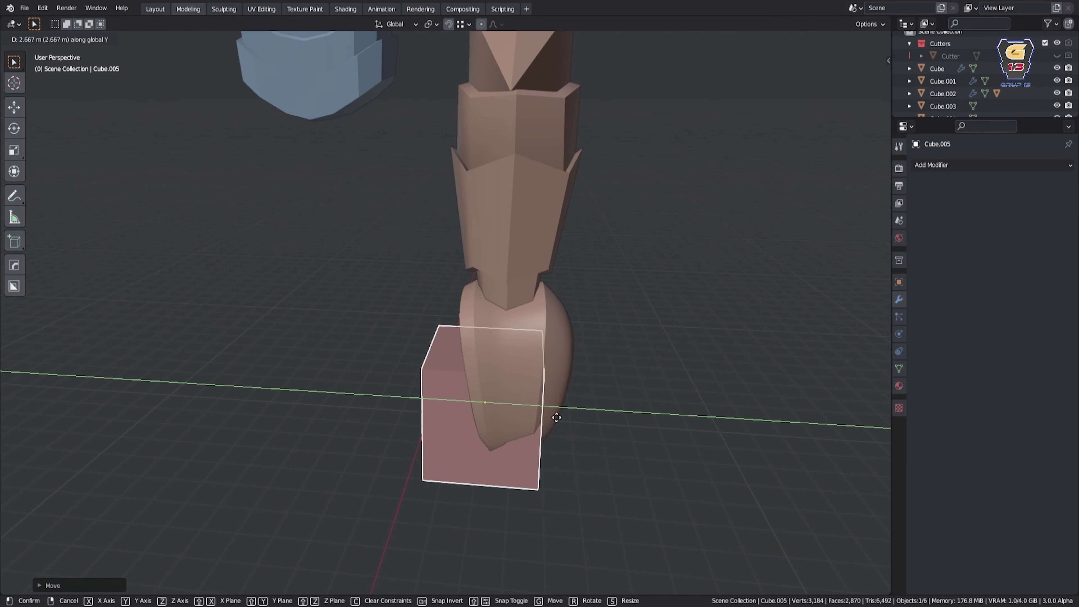
{"action": "left_click", "coordinate": [991, 165]}
{"action": "left_click", "coordinate": [845, 359]}
{"action": "key", "text": "Tab"}
Extrude one end face outward to stretch the cube into a capsule length.
{"action": "left_click", "coordinate": [380, 421]}
{"action": "key", "text": "e"}
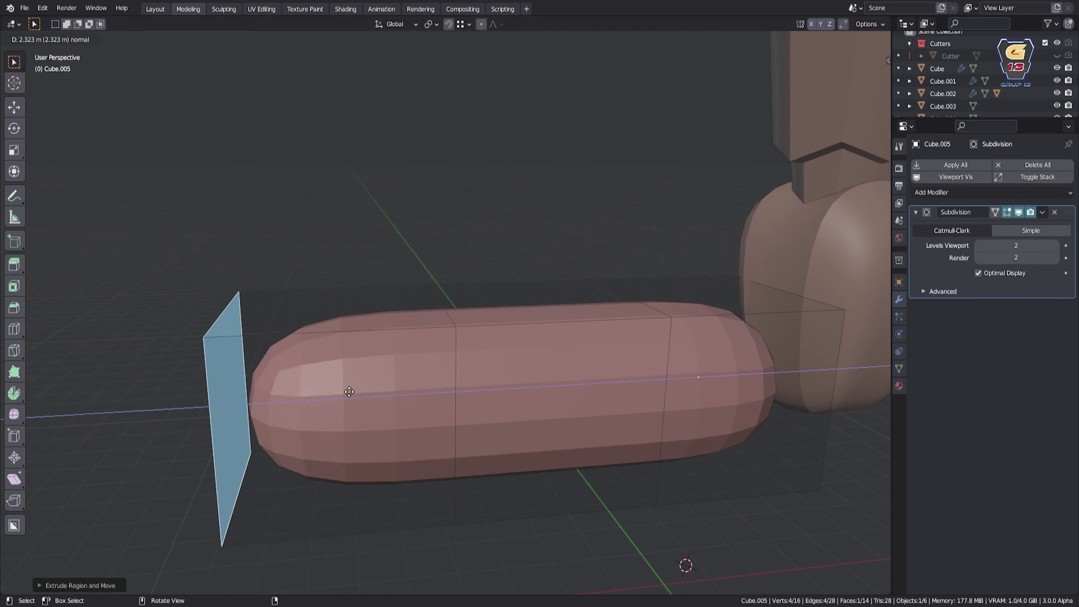
{"action": "left_click", "coordinate": [345, 385]}
{"action": "middle_click_drag", "start_coordinate": [345, 385], "coordinate": [531, 340]}
Shift the capsule's end cap along Y with proportional editing on.
{"action": "left_click", "coordinate": [327, 334], "text": "alt"}
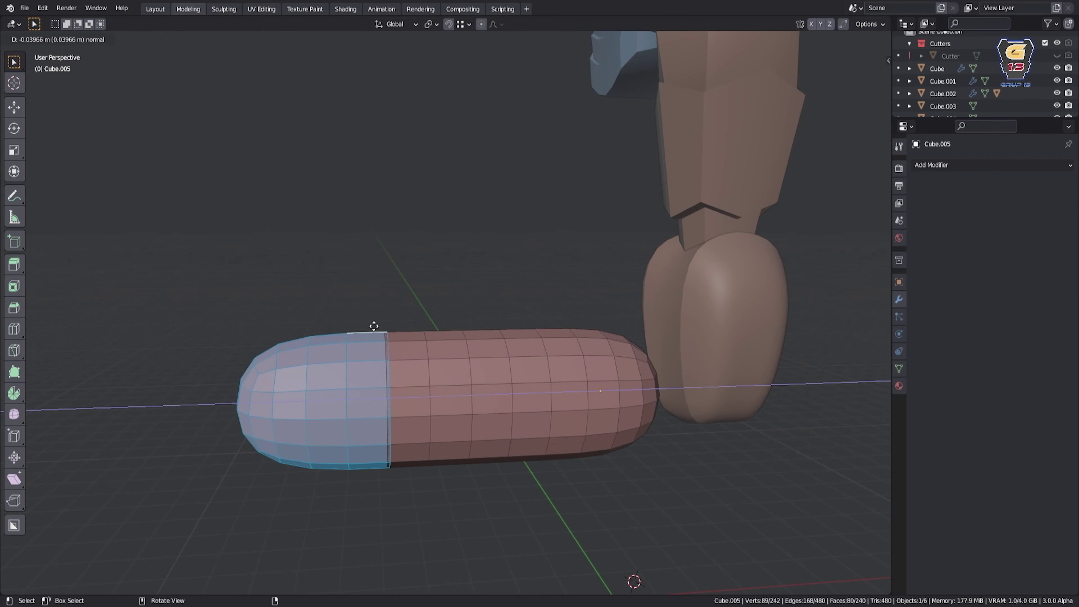
{"action": "middle_click_drag", "start_coordinate": [373, 325], "coordinate": [453, 313]}
{"action": "key", "text": "o"}
{"action": "key", "text": "g"}
{"action": "key", "text": "y"}
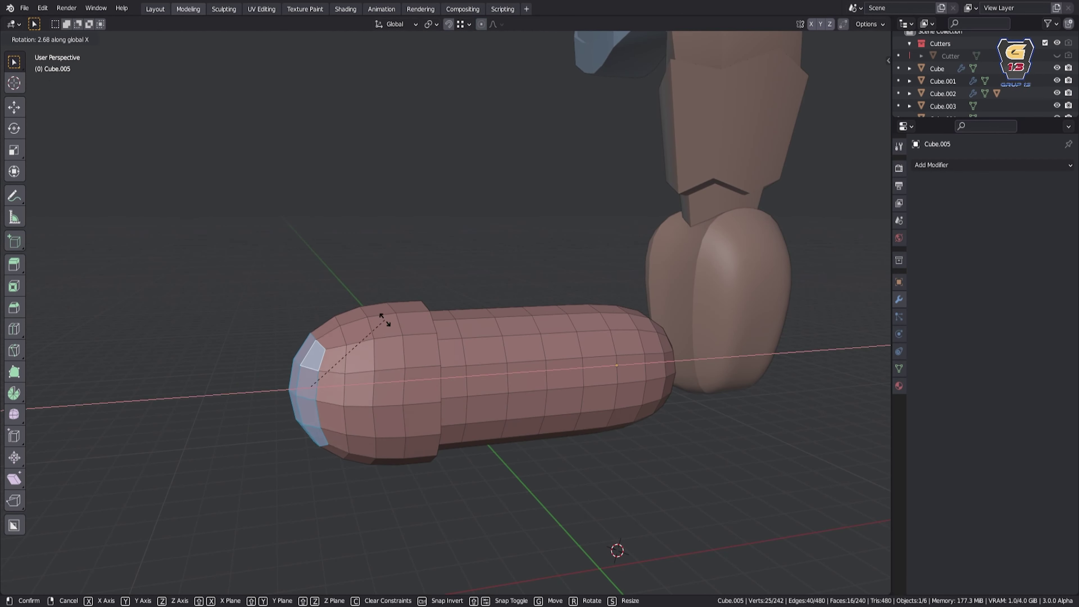
{"action": "key", "text": "Escape"}
Add a loop cut around the capsule's middle and resize it into a stepped collar.
{"action": "middle_click_drag", "start_coordinate": [384, 319], "coordinate": [204, 348]}
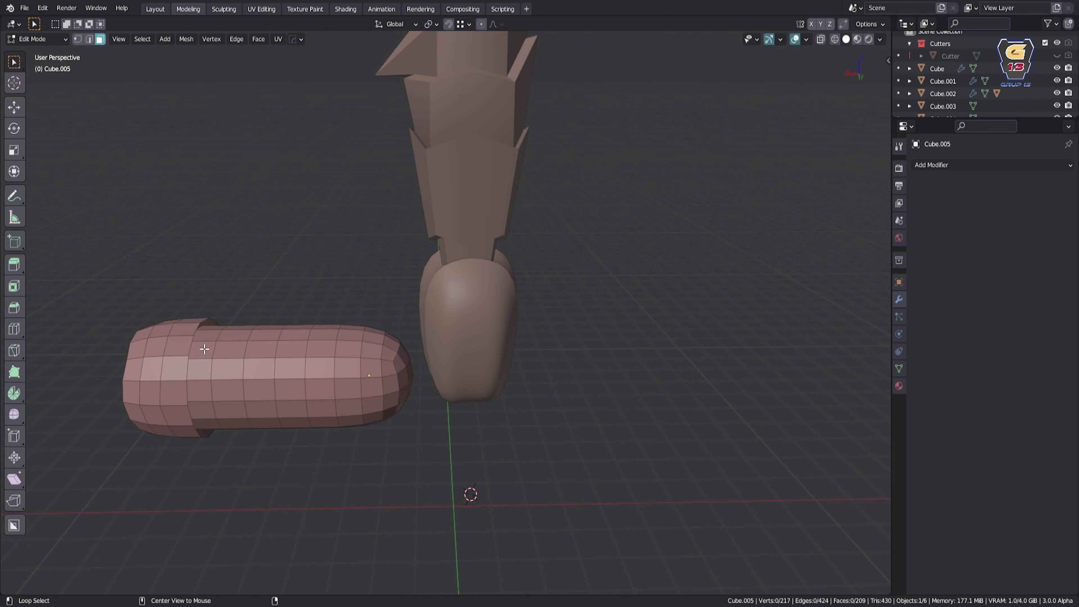
{"action": "left_click", "coordinate": [204, 348], "text": "alt"}
{"action": "key", "text": "r"}
{"action": "middle_click_drag", "start_coordinate": [286, 343], "coordinate": [334, 251]}
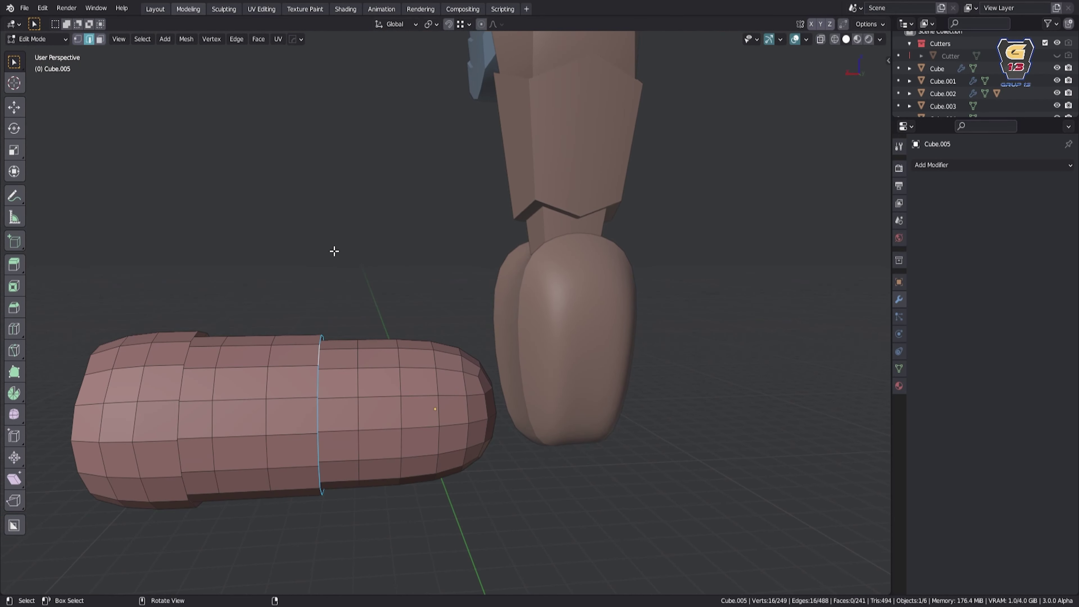
{"action": "left_click", "coordinate": [376, 264]}
{"action": "scroll", "coordinate": [375, 344], "scroll_direction": "up", "scroll_amount": 3}
{"action": "scroll", "coordinate": [500, 284], "scroll_direction": "down", "scroll_amount": 3}
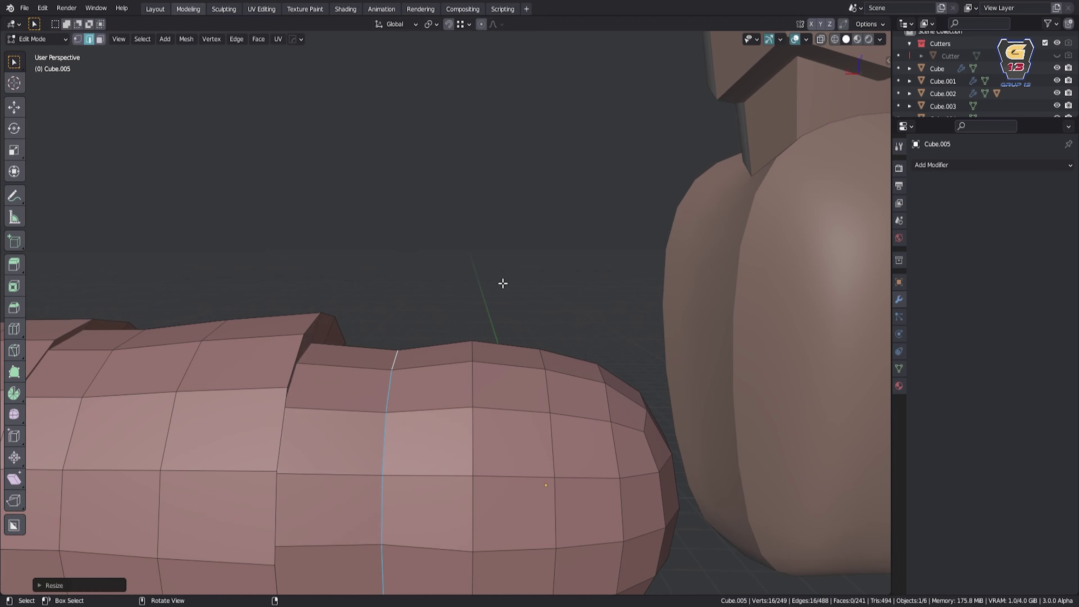
{"action": "key", "text": "Tab"}
{"action": "scroll", "coordinate": [570, 302], "scroll_direction": "down", "scroll_amount": 2}
Rotate the capsule 180° around the Z axis.
{"action": "key", "text": "r"}
{"action": "key", "text": "z"}
{"action": "key", "text": "1"}
{"action": "key", "text": "8"}
{"action": "key", "text": "0"}
{"action": "key", "text": "Return"}
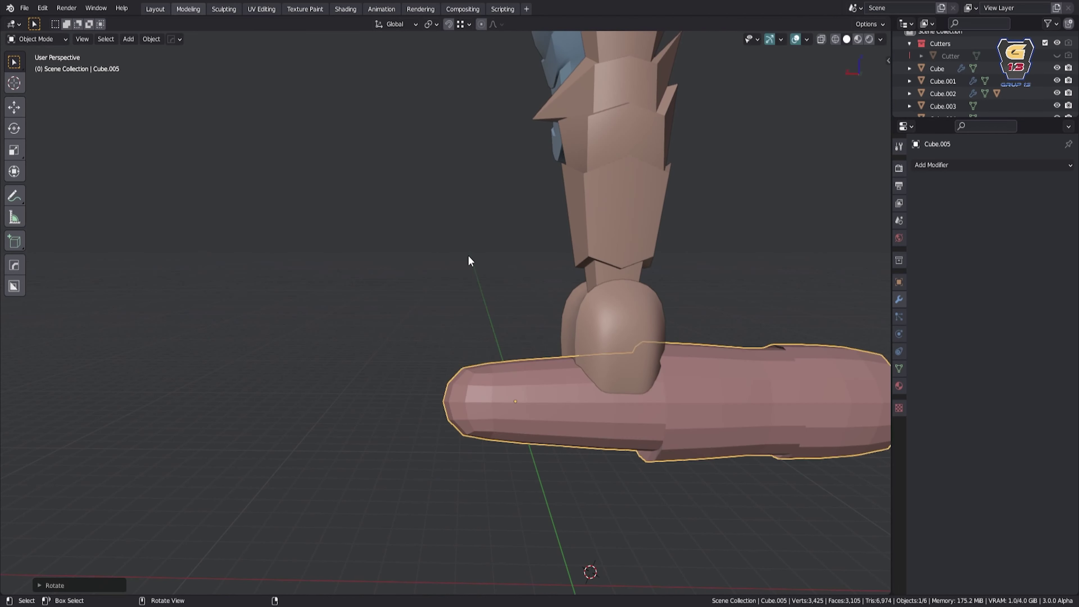
Shrink the finger and slide it along X against the palm in Back Ortho view.
{"action": "left_click", "coordinate": [517, 306]}
{"action": "key", "text": "s"}
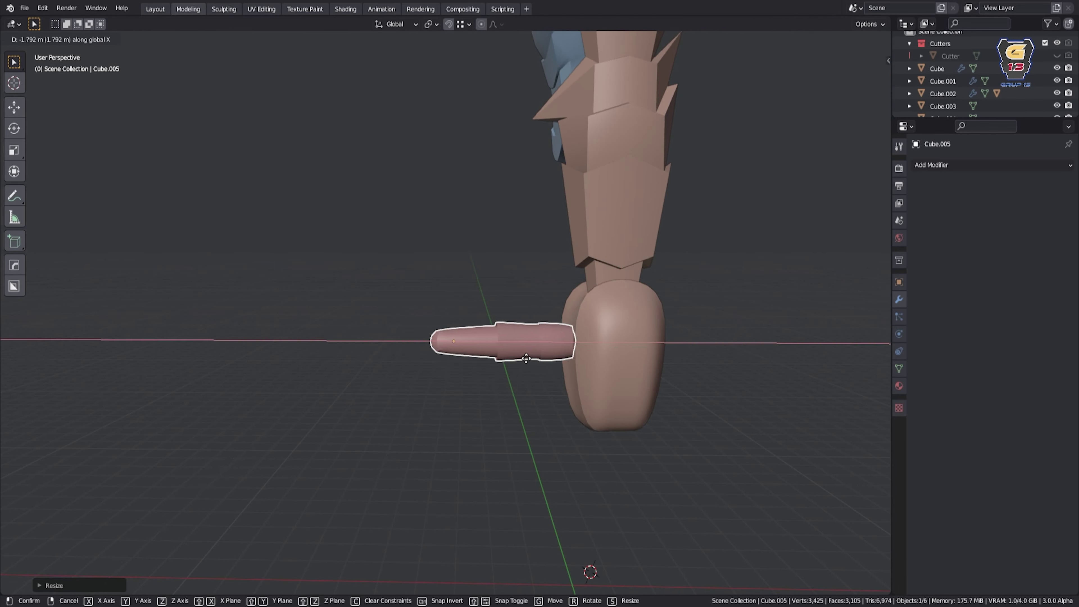
{"action": "left_click", "coordinate": [516, 358]}
{"action": "middle_click_drag", "start_coordinate": [516, 358], "coordinate": [603, 367]}
{"action": "key", "text": "ctrl+KP_1"}
{"action": "key", "text": "s"}
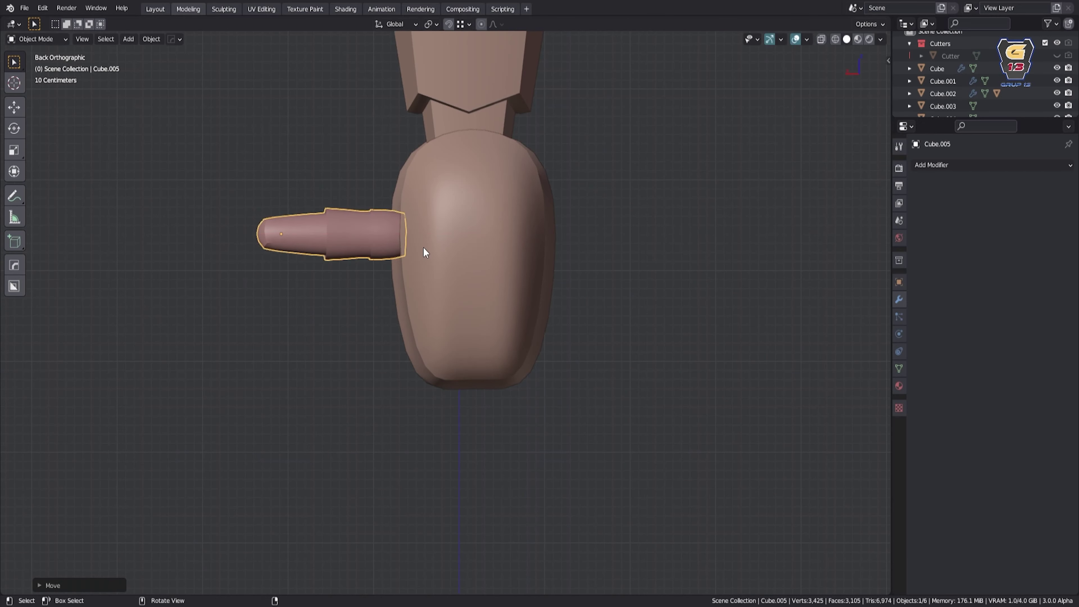
{"action": "middle_click_drag", "start_coordinate": [423, 247], "coordinate": [530, 316]}
{"action": "key", "text": "ctrl+KP_1"}
{"action": "key", "text": "g"}
{"action": "key", "text": "x"}
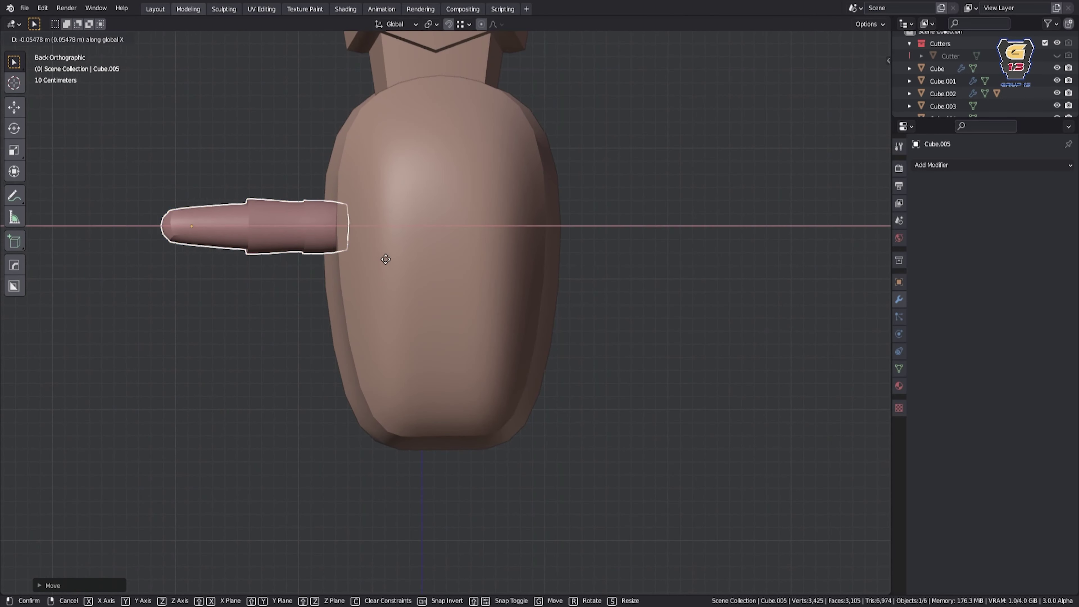
{"action": "left_click", "coordinate": [385, 259]}
Duplicate the finger, tilt the copy diagonally, and place it below the palm.
{"action": "key", "text": "shift+d"}
{"action": "key", "text": "r"}
{"action": "middle_click_drag", "start_coordinate": [309, 298], "coordinate": [350, 312]}
{"action": "key", "text": "ctrl+KP_1"}
{"action": "key", "text": "g"}
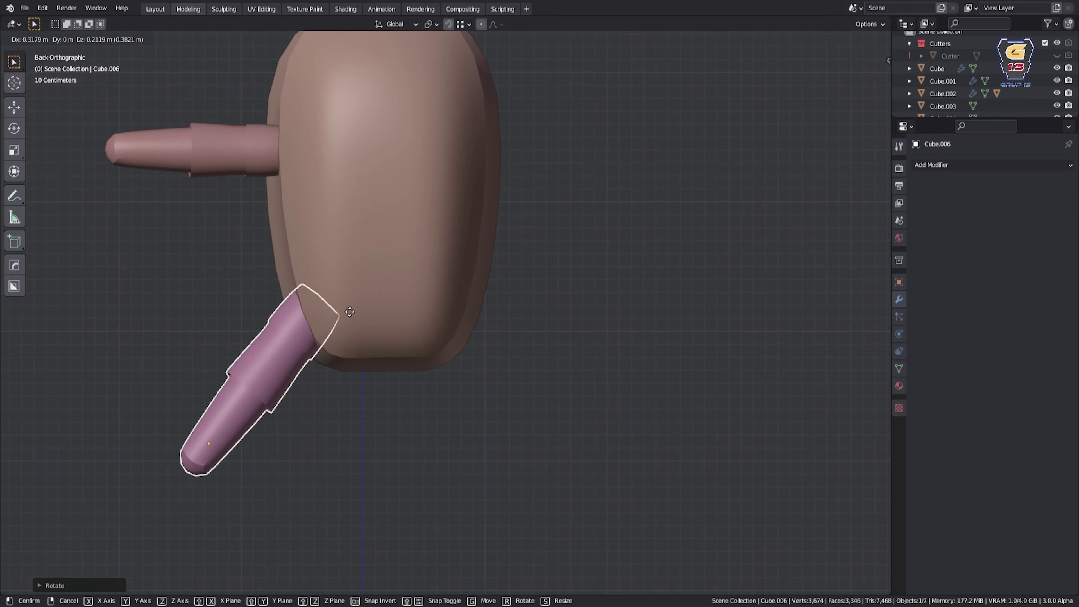
{"action": "left_click", "coordinate": [389, 357]}
{"action": "middle_click_drag", "start_coordinate": [389, 357], "coordinate": [342, 293], "text": "shift"}
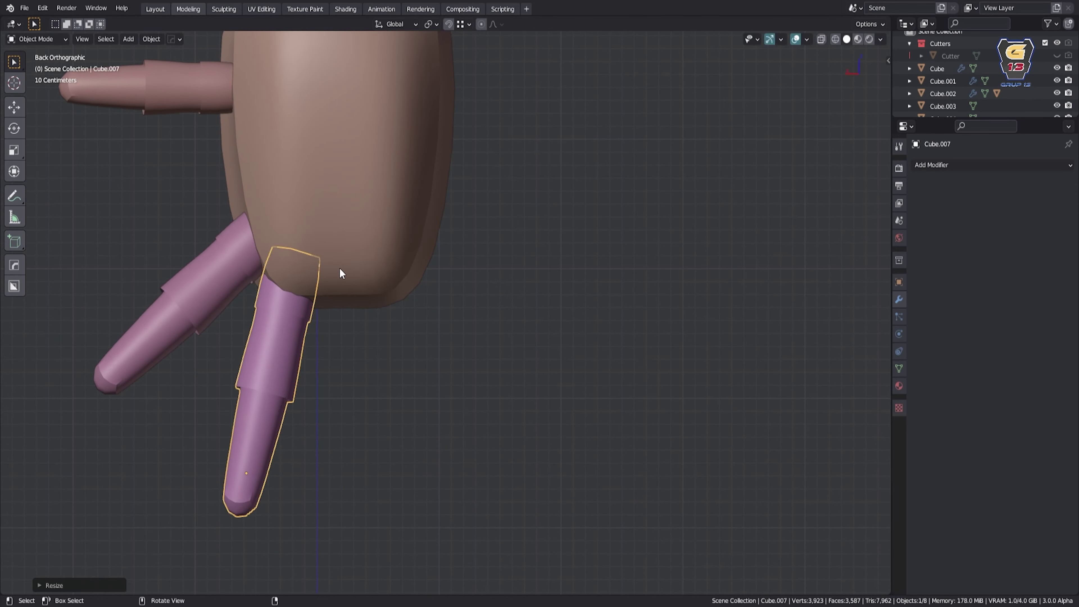
{"action": "left_click", "coordinate": [426, 266]}
{"action": "mouse_move", "coordinate": [426, 266]}
{"action": "middle_mouse_down"}
{"action": "mouse_move", "coordinate": [375, 335]}
{"action": "mouse_move", "coordinate": [457, 397]}
{"action": "middle_mouse_up"}
Make a Y-tilted teal finger copy and duplicate it sideways along X.
{"action": "key", "text": "ctrl+KP_1"}
{"action": "key", "text": "shift+d"}
{"action": "key", "text": "r"}
{"action": "key", "text": "y"}
{"action": "left_click", "coordinate": [428, 351]}
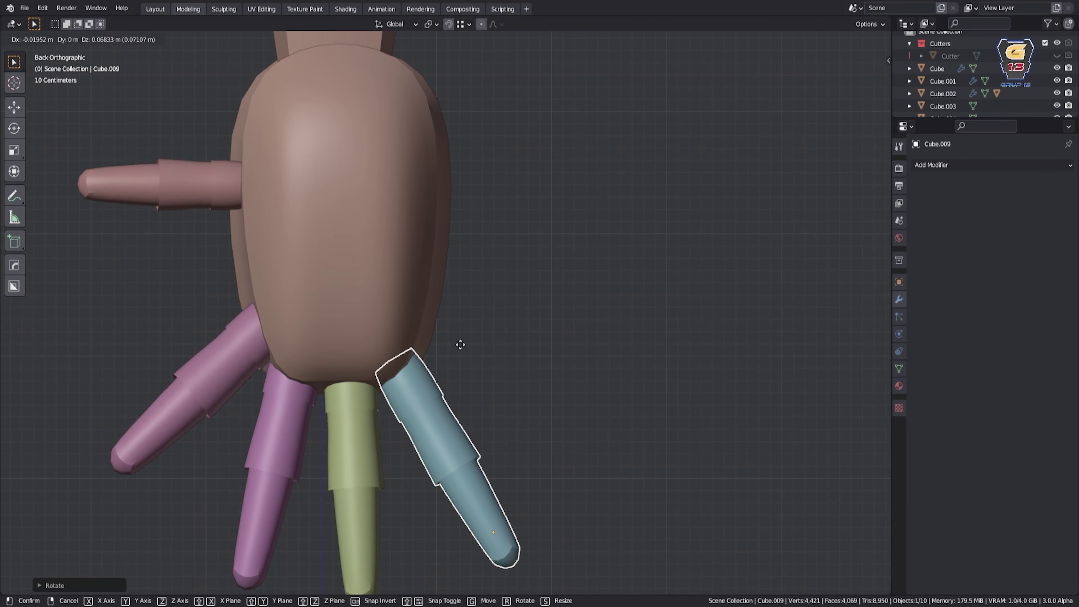
{"action": "key", "text": "shift+d"}
{"action": "key", "text": "x"}
{"action": "left_click", "coordinate": [539, 241]}
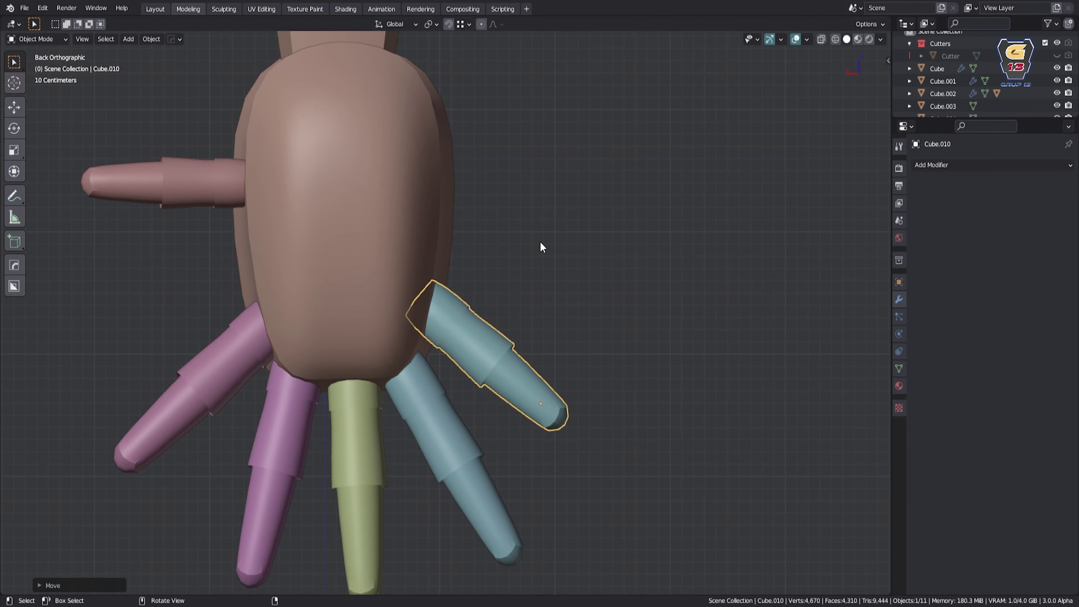
{"action": "mouse_move", "coordinate": [539, 241]}
{"action": "middle_mouse_down"}
{"action": "mouse_move", "coordinate": [438, 299]}
{"action": "mouse_move", "coordinate": [559, 331]}
{"action": "mouse_move", "coordinate": [630, 284]}
{"action": "mouse_move", "coordinate": [569, 364]}
{"action": "middle_mouse_up"}
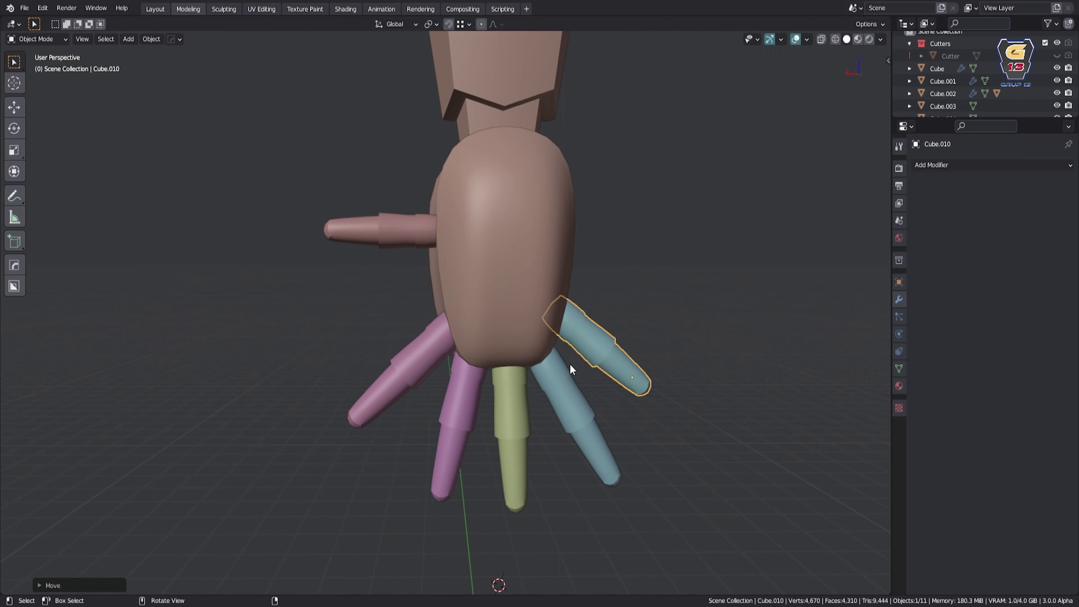
Select the pink outer finger and try moving it, leaving it in place.
{"action": "left_click", "coordinate": [417, 368]}
{"action": "scroll", "coordinate": [423, 361], "scroll_direction": "up", "scroll_amount": 3}
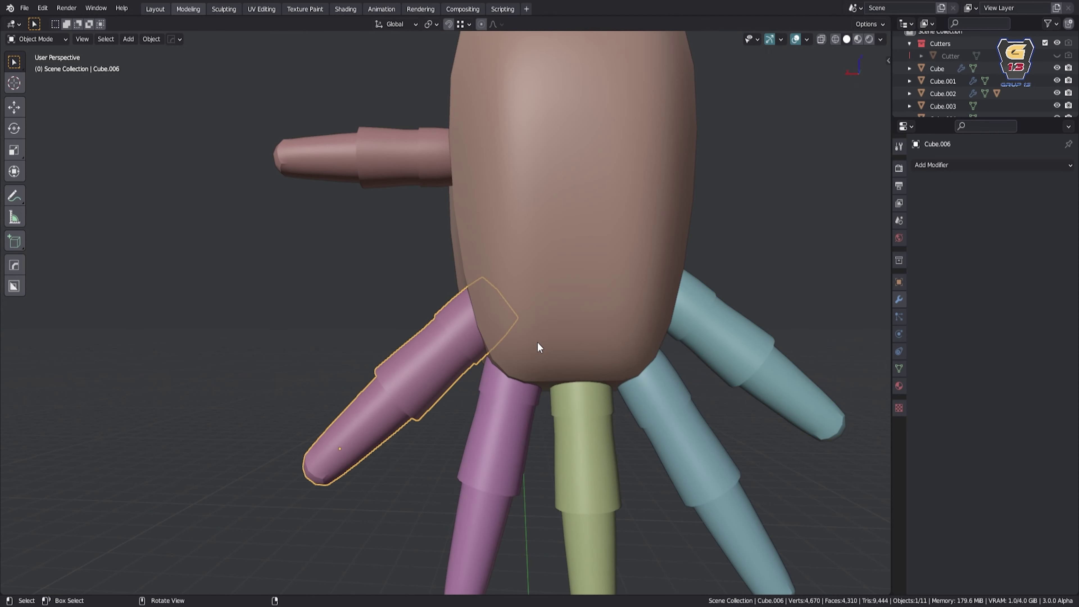
{"action": "scroll", "coordinate": [536, 341], "scroll_direction": "down", "scroll_amount": 3}
{"action": "key", "text": "g"}
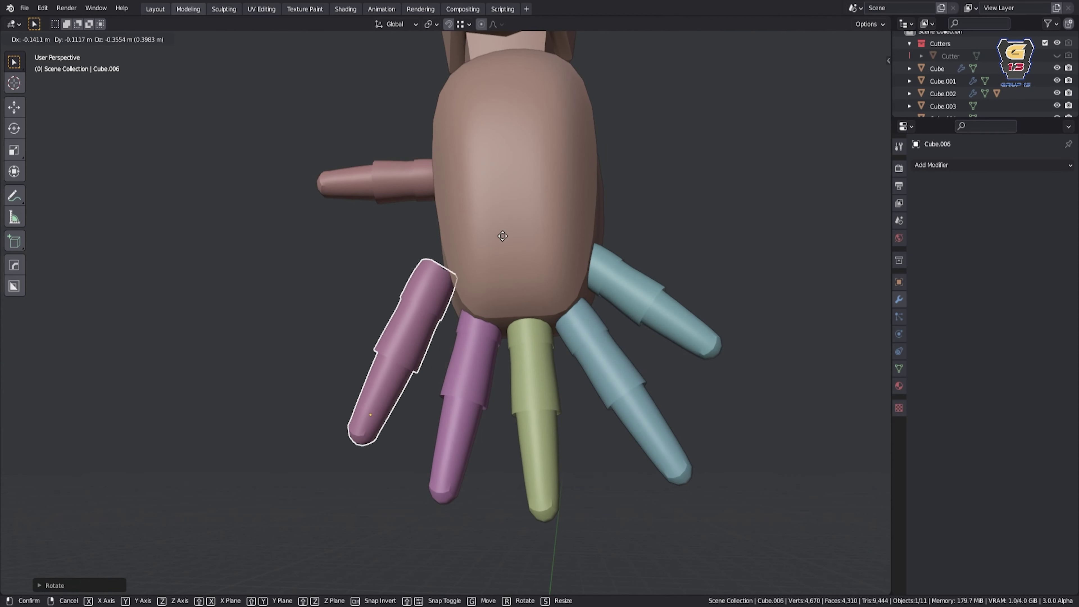
{"action": "key", "text": "Escape"}
{"action": "middle_click_drag", "start_coordinate": [537, 342], "coordinate": [536, 314]}
{"action": "left_click", "coordinate": [557, 270]}
Reposition the new teal finger under the palm and view the whole model.
{"action": "left_click", "coordinate": [505, 361]}
{"action": "mouse_move", "coordinate": [505, 361]}
{"action": "middle_mouse_down"}
{"action": "mouse_move", "coordinate": [470, 204]}
{"action": "mouse_move", "coordinate": [577, 421]}
{"action": "mouse_move", "coordinate": [552, 391]}
{"action": "middle_mouse_up"}
{"action": "key", "text": "g"}
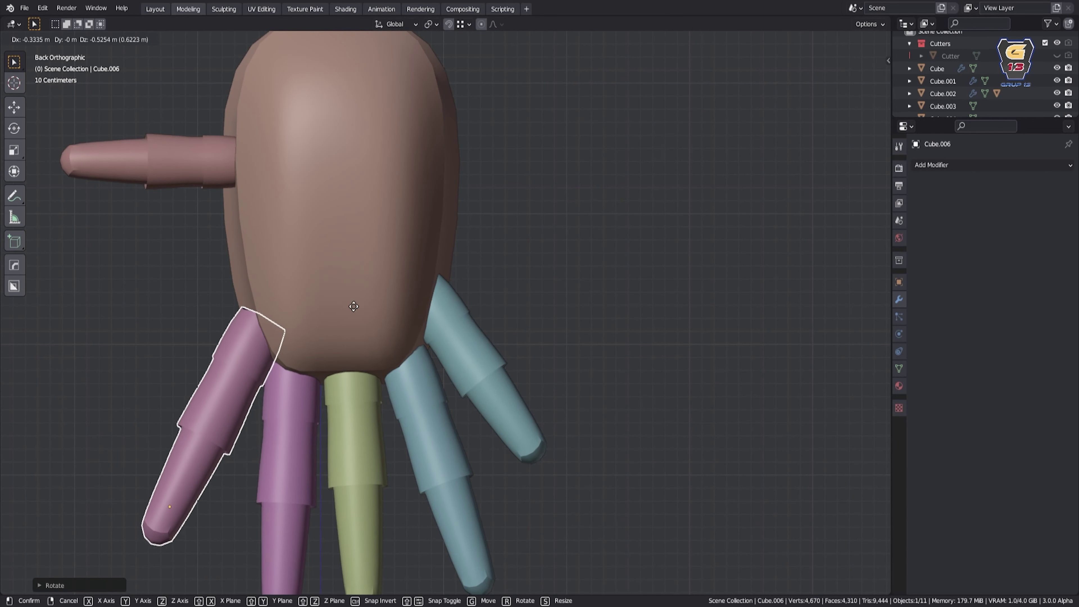
{"action": "left_click", "coordinate": [354, 307]}
{"action": "middle_click_drag", "start_coordinate": [353, 306], "coordinate": [597, 371]}
{"action": "scroll", "coordinate": [598, 371], "scroll_direction": "down", "scroll_amount": 5}
{"action": "left_click_drag", "start_coordinate": [529, 517], "coordinate": [471, 479]}
{"action": "left_click", "coordinate": [382, 267], "text": "shift"}
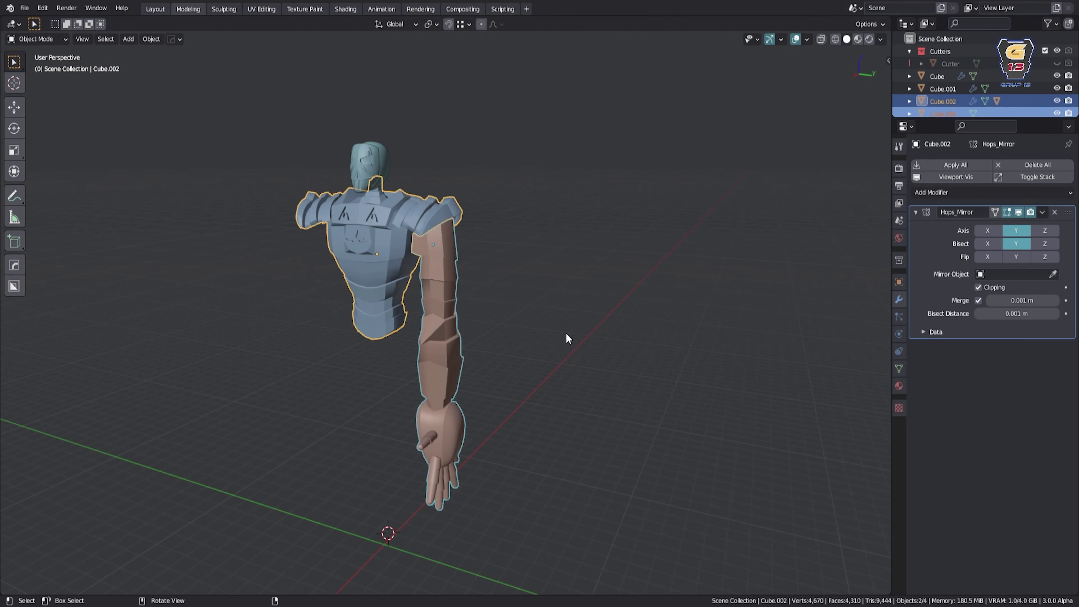
Sharpen the joined armour body and shift the linked hand geometry along Z.
{"action": "left_click", "coordinate": [524, 397]}
{"action": "middle_click_drag", "start_coordinate": [524, 396], "coordinate": [501, 366]}
{"action": "key", "text": "Tab"}
{"action": "scroll", "coordinate": [502, 366], "scroll_direction": "up", "scroll_amount": 5}
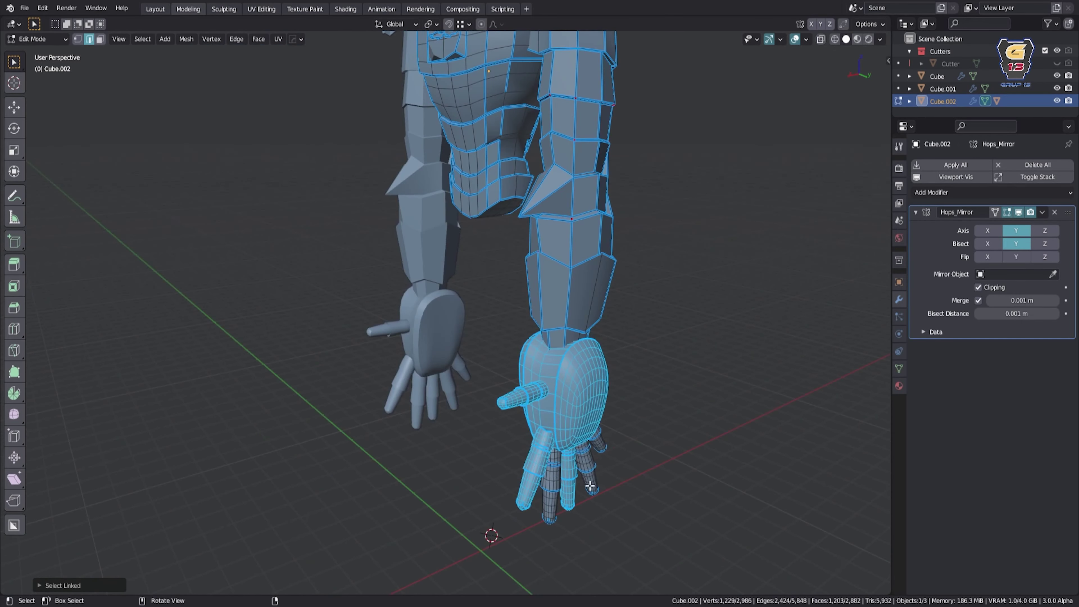
{"action": "key", "text": "g"}
{"action": "key", "text": "z"}
{"action": "left_click", "coordinate": [721, 387]}
{"action": "middle_click_drag", "start_coordinate": [721, 387], "coordinate": [614, 375]}
{"action": "scroll", "coordinate": [615, 375], "scroll_direction": "down", "scroll_amount": 5}
{"action": "scroll", "coordinate": [585, 433], "scroll_direction": "up", "scroll_amount": 5}
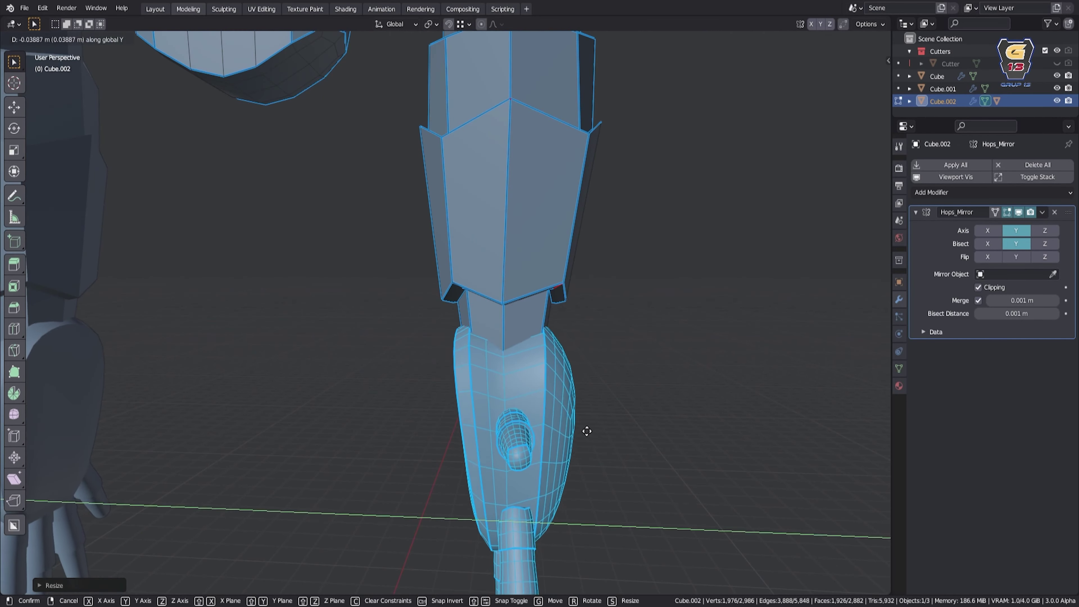
Adjust the selected forearm geometry and inspect it around the arm.
{"action": "key", "text": "Tab"}
{"action": "scroll", "coordinate": [592, 414], "scroll_direction": "down", "scroll_amount": 2}
{"action": "scroll", "coordinate": [592, 414], "scroll_direction": "up", "scroll_amount": 5}
{"action": "scroll", "coordinate": [622, 307], "scroll_direction": "up", "scroll_amount": 5}
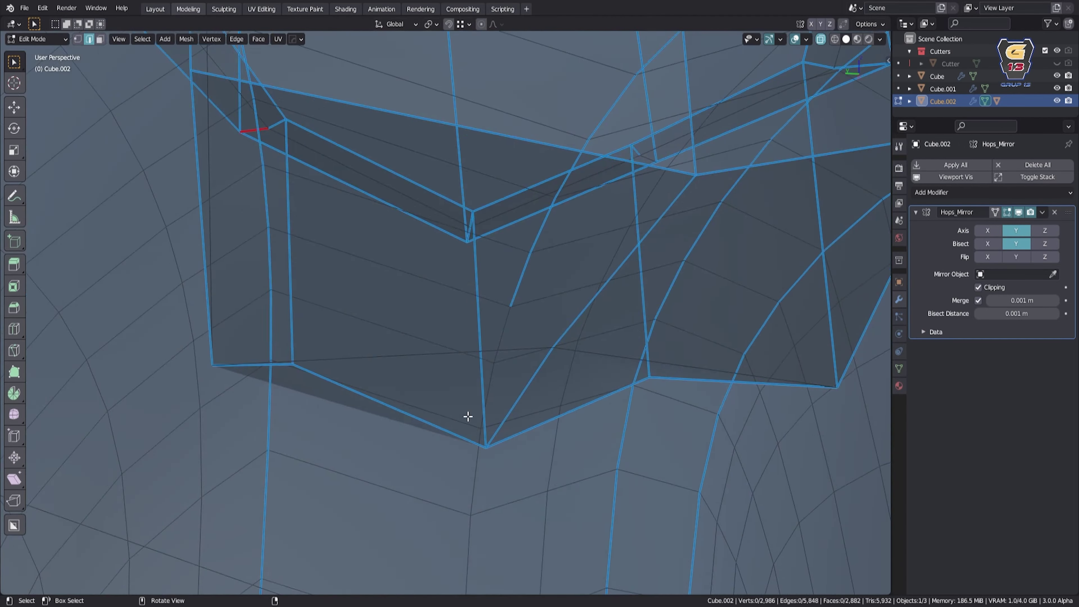
{"action": "scroll", "coordinate": [622, 307], "scroll_direction": "down", "scroll_amount": 5}
{"action": "middle_click_drag", "start_coordinate": [622, 307], "coordinate": [544, 399]}
{"action": "key", "text": "Tab"}
Review the torso with both mirrored arms in and out of Edit Mode.
{"action": "key", "text": "Tab"}
{"action": "scroll", "coordinate": [542, 395], "scroll_direction": "up", "scroll_amount": 5}
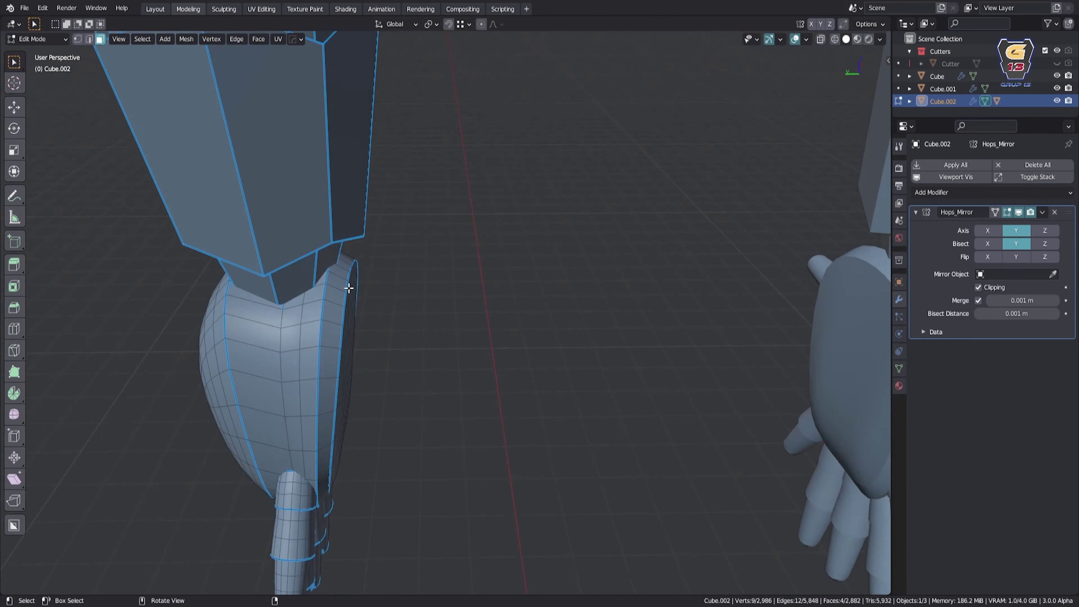
{"action": "scroll", "coordinate": [398, 205], "scroll_direction": "up", "scroll_amount": 2}
{"action": "key", "text": "Tab"}
{"action": "scroll", "coordinate": [397, 205], "scroll_direction": "down", "scroll_amount": 5}
{"action": "middle_click_drag", "start_coordinate": [505, 353], "coordinate": [425, 298]}
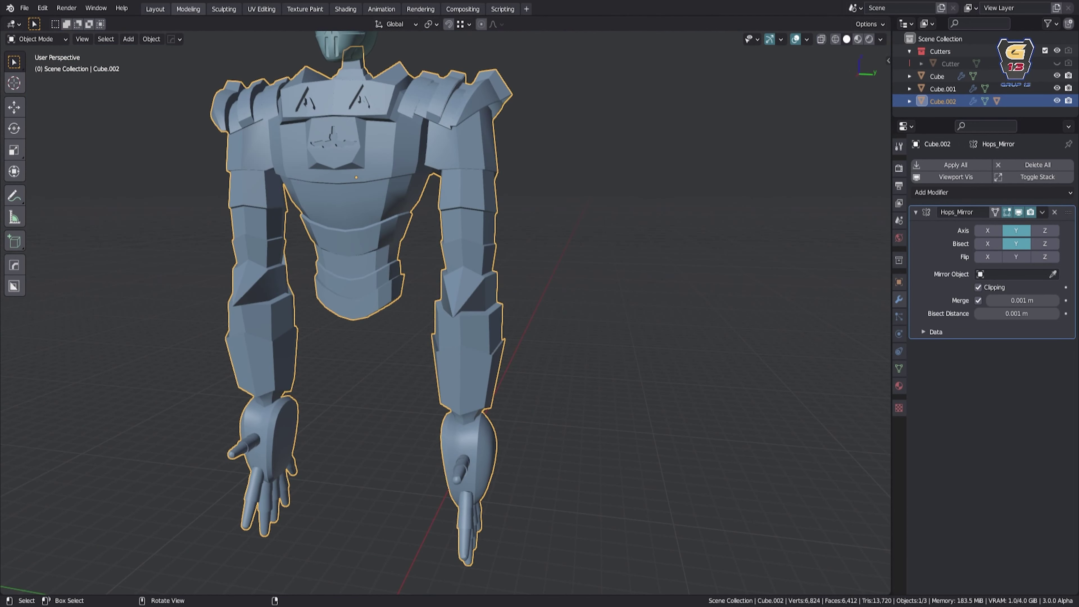
{"action": "scroll", "coordinate": [445, 386], "scroll_direction": "up", "scroll_amount": 3}
{"action": "key", "text": "Tab"}
{"action": "scroll", "coordinate": [445, 386], "scroll_direction": "up", "scroll_amount": 3}
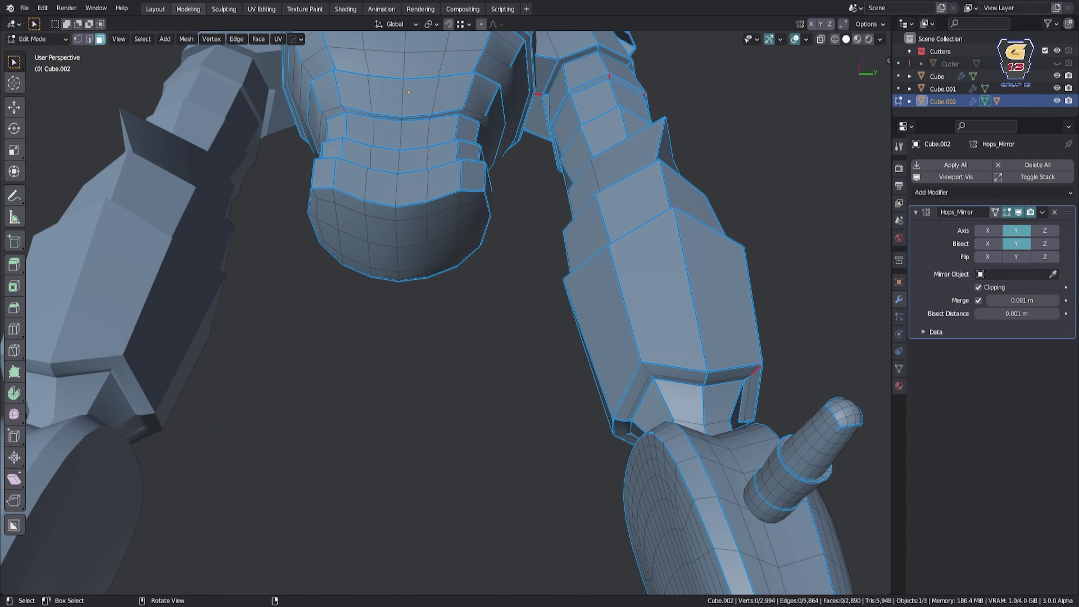
Move the selected lower torso faces and finish the edit.
{"action": "key", "text": "Escape"}
{"action": "scroll", "coordinate": [513, 321], "scroll_direction": "down", "scroll_amount": 3}
{"action": "key", "text": "g"}
{"action": "scroll", "coordinate": [501, 386], "scroll_direction": "up", "scroll_amount": 4}
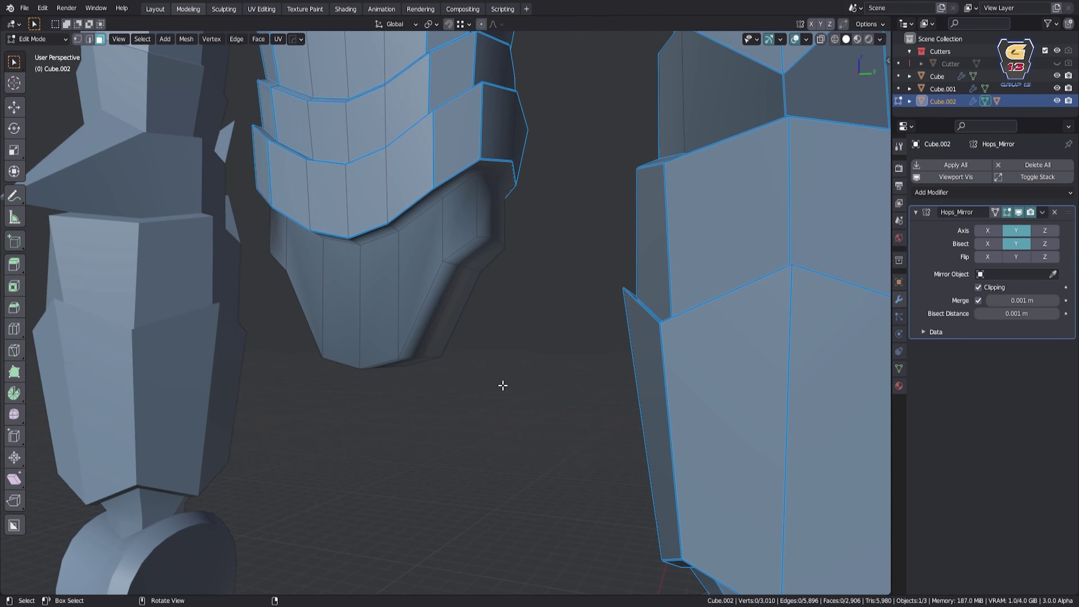
{"action": "key", "text": "Escape"}
{"action": "scroll", "coordinate": [409, 272], "scroll_direction": "down", "scroll_amount": 4}
{"action": "middle_click_drag", "start_coordinate": [458, 313], "coordinate": [463, 404]}
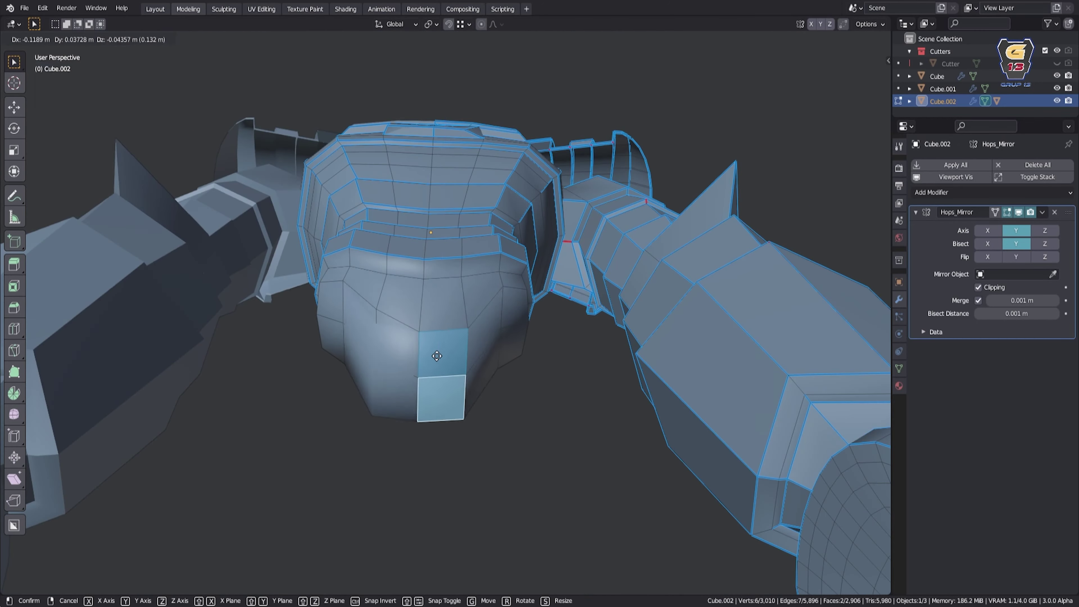
Try scaling and a Y-axis move of the armour body, cancelling both.
{"action": "key", "text": "Tab"}
{"action": "scroll", "coordinate": [466, 432], "scroll_direction": "down", "scroll_amount": 3}
{"action": "key", "text": "Escape"}
{"action": "middle_click_drag", "start_coordinate": [569, 220], "coordinate": [571, 323]}
{"action": "scroll", "coordinate": [522, 223], "scroll_direction": "up", "scroll_amount": 5}
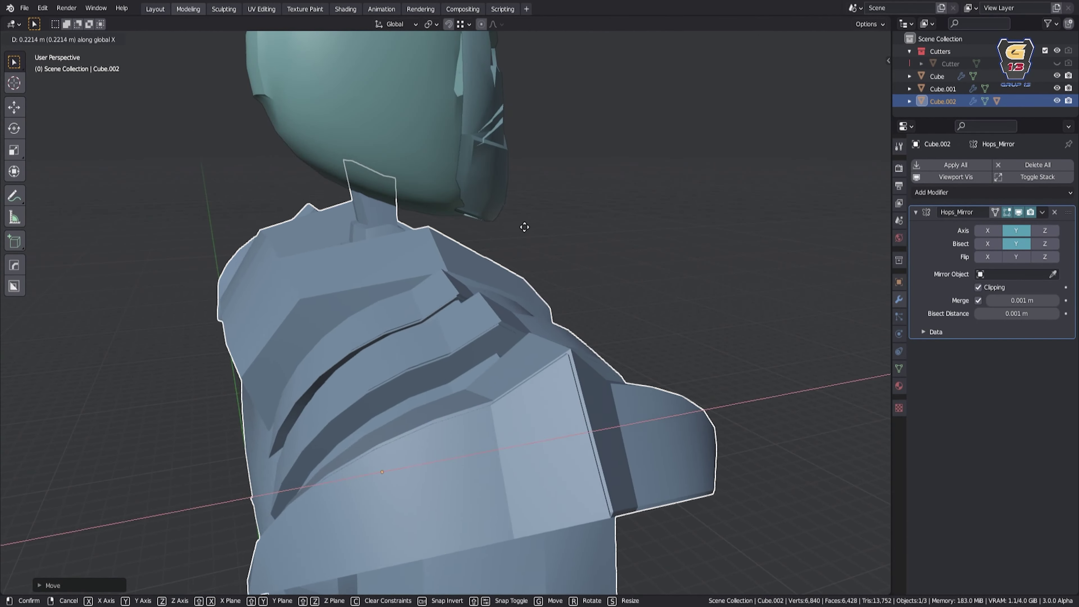
{"action": "scroll", "coordinate": [302, 255], "scroll_direction": "down", "scroll_amount": 5}
{"action": "scroll", "coordinate": [405, 128], "scroll_direction": "up", "scroll_amount": 5}
{"action": "key", "text": "g"}
{"action": "key", "text": "y"}
{"action": "key", "text": "Escape"}
{"action": "middle_click_drag", "start_coordinate": [406, 128], "coordinate": [490, 213]}
Widen the waist with a proportional soft-falloff scale in Edit Mode.
{"action": "scroll", "coordinate": [490, 213], "scroll_direction": "down", "scroll_amount": 4}
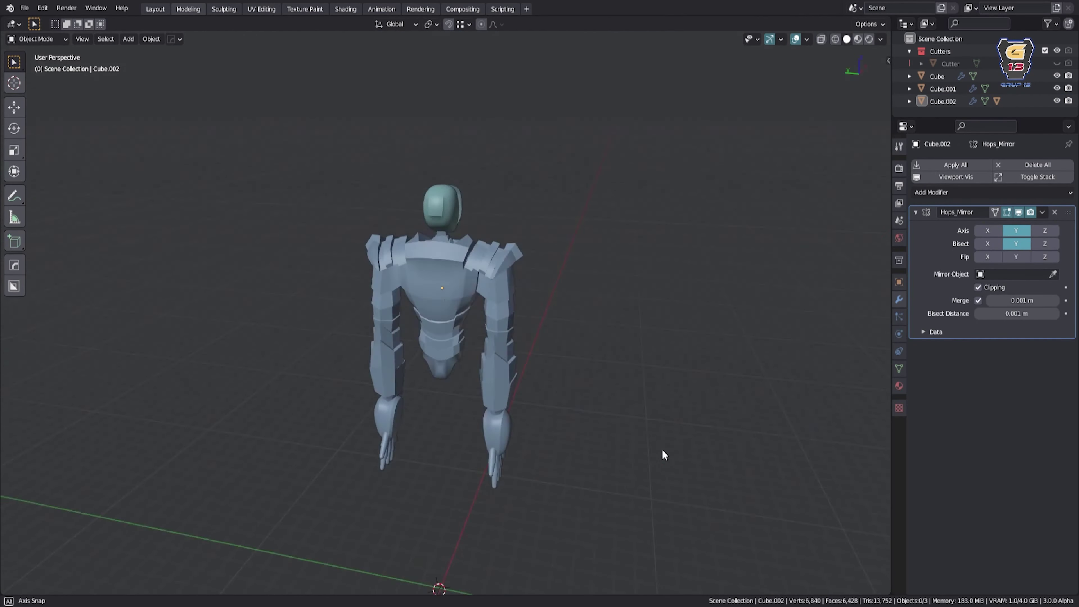
{"action": "scroll", "coordinate": [459, 305], "scroll_direction": "up", "scroll_amount": 2}
{"action": "scroll", "coordinate": [462, 413], "scroll_direction": "up", "scroll_amount": 5}
{"action": "key", "text": "Tab"}
{"action": "scroll", "coordinate": [474, 271], "scroll_direction": "down", "scroll_amount": 3}
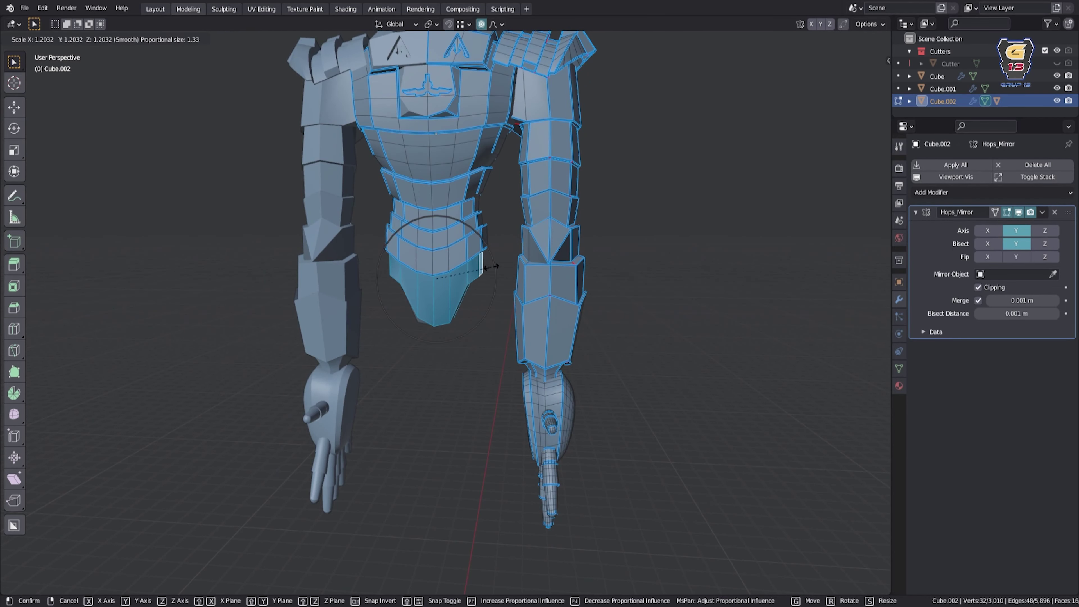
{"action": "mouse_move", "coordinate": [474, 271]}
{"action": "middle_mouse_down"}
{"action": "mouse_move", "coordinate": [482, 469]}
{"action": "mouse_move", "coordinate": [480, 271]}
{"action": "middle_mouse_up"}
Separate the arms into their own object and return to Object Mode.
{"action": "key", "text": "p"}
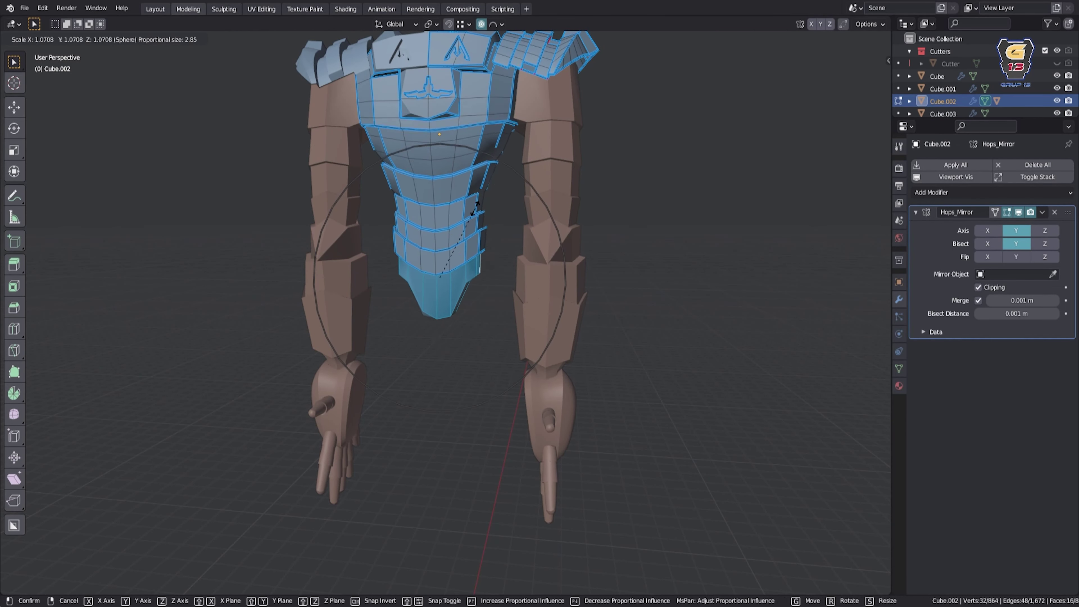
{"action": "left_click", "coordinate": [462, 260]}
{"action": "middle_click_drag", "start_coordinate": [462, 259], "coordinate": [540, 189]}
{"action": "scroll", "coordinate": [540, 189], "scroll_direction": "up", "scroll_amount": 2}
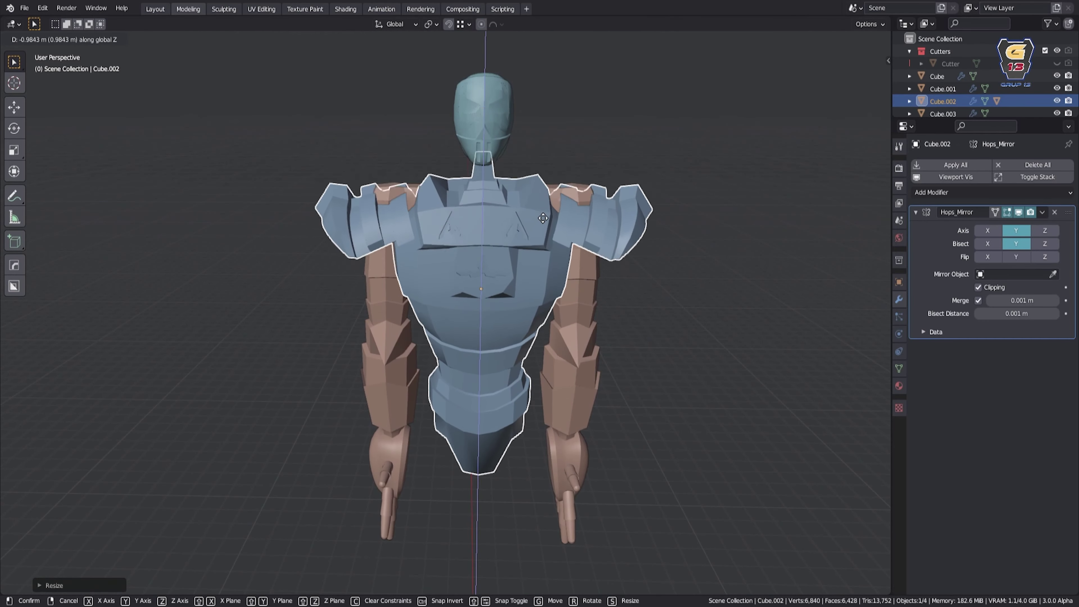
{"action": "middle_click_drag", "start_coordinate": [489, 276], "coordinate": [591, 308]}
Remove Hops_Mirror from the brown arm object Cube.003 and enlarge its shoulder.
{"action": "left_click", "coordinate": [588, 308]}
{"action": "left_click", "coordinate": [1054, 211]}
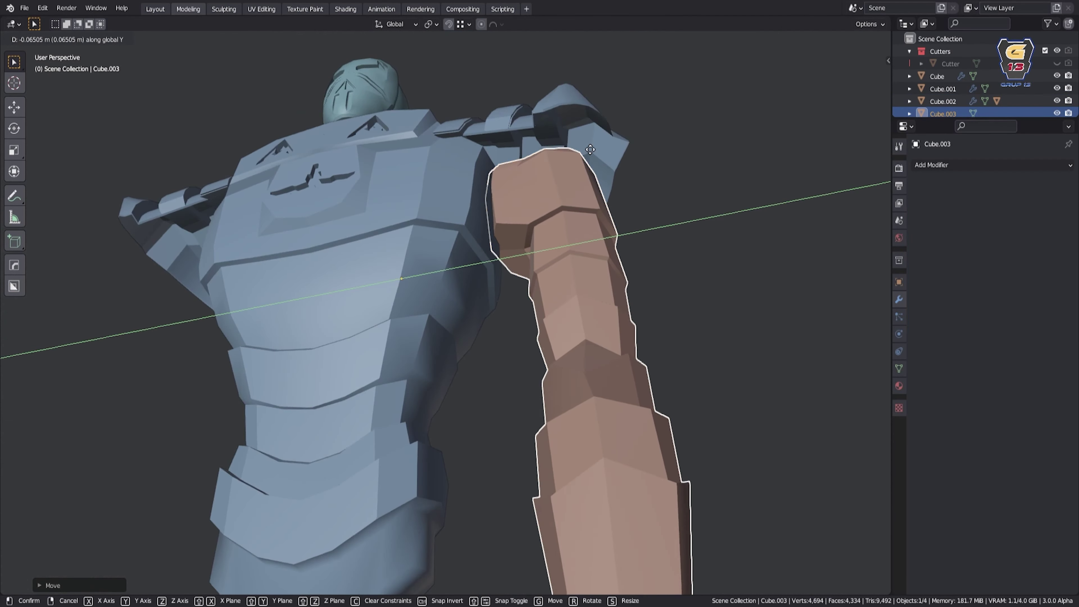
{"action": "mouse_move", "coordinate": [637, 255]}
{"action": "middle_mouse_down"}
{"action": "mouse_move", "coordinate": [643, 214]}
{"action": "mouse_move", "coordinate": [678, 201]}
{"action": "middle_mouse_up"}
{"action": "key", "text": "Tab"}
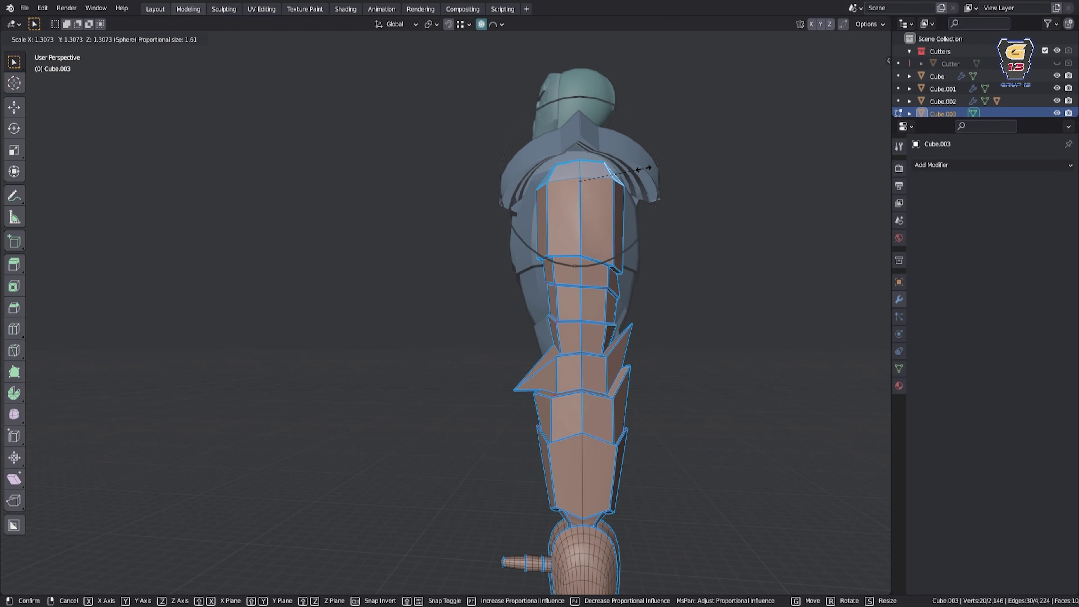
{"action": "left_click", "coordinate": [644, 168]}
{"action": "scroll", "coordinate": [660, 256], "scroll_direction": "down", "scroll_amount": 5}
{"action": "key", "text": "Tab"}
{"action": "left_click", "coordinate": [472, 277]}
{"action": "middle_click_drag", "start_coordinate": [472, 337], "coordinate": [568, 198], "text": "shift"}
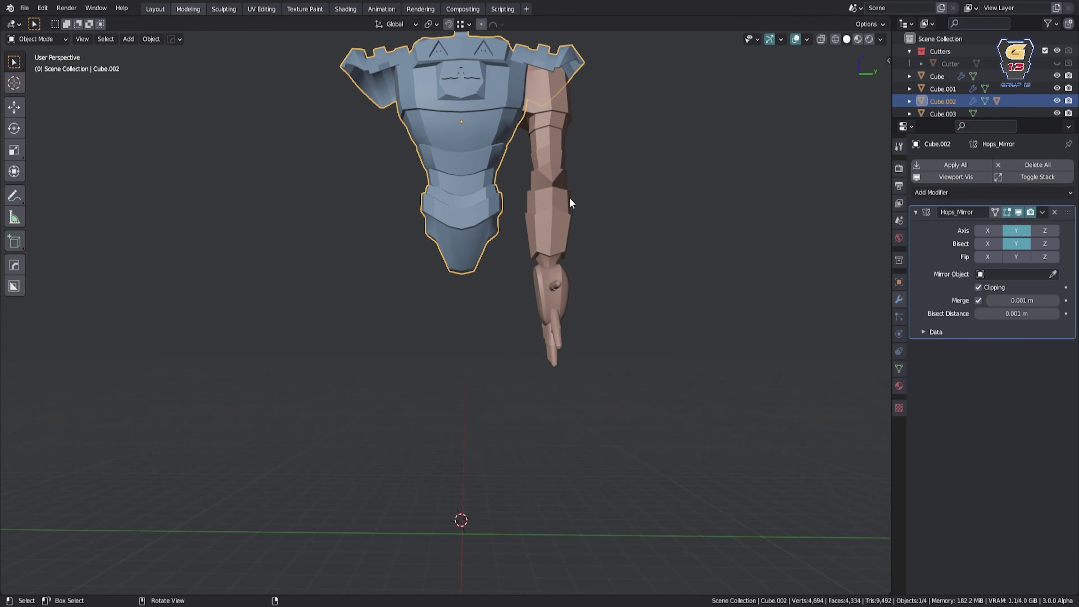
Add a cube below the torso and round it with a Subdivision modifier.
{"action": "key", "text": "shift+a"}
{"action": "left_click", "coordinate": [465, 298]}
{"action": "key", "text": "g"}
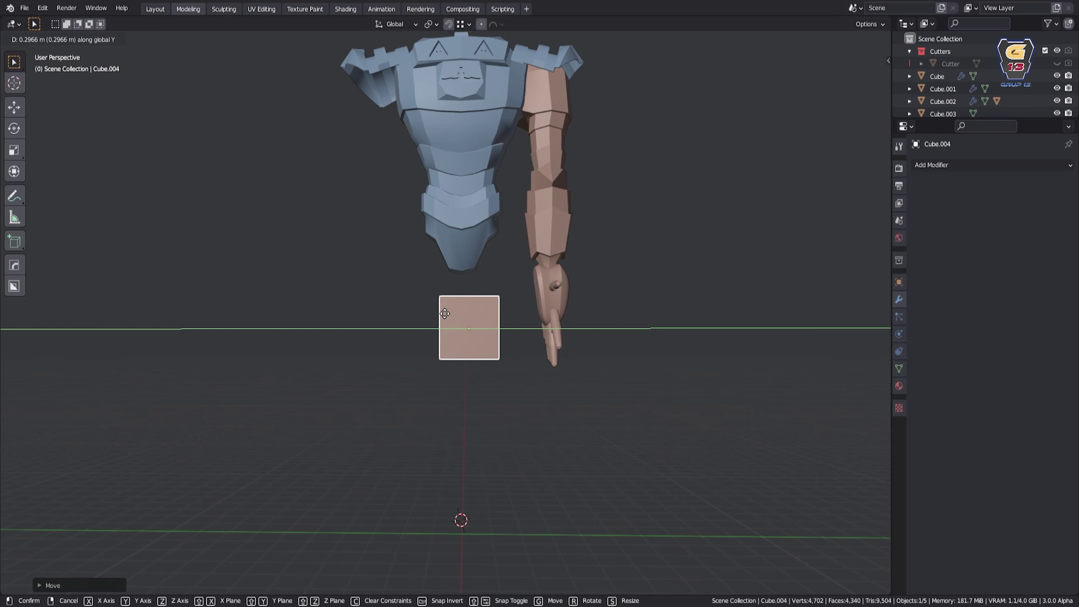
{"action": "mouse_move", "coordinate": [458, 326]}
{"action": "middle_mouse_down"}
{"action": "mouse_move", "coordinate": [489, 298]}
{"action": "mouse_move", "coordinate": [417, 332]}
{"action": "middle_mouse_up"}
{"action": "left_click", "coordinate": [977, 165]}
{"action": "left_click", "coordinate": [854, 363]}
Scale down one side face of the new block to narrow that side.
{"action": "key", "text": "Tab"}
{"action": "key", "text": "3"}
{"action": "left_click", "coordinate": [428, 302]}
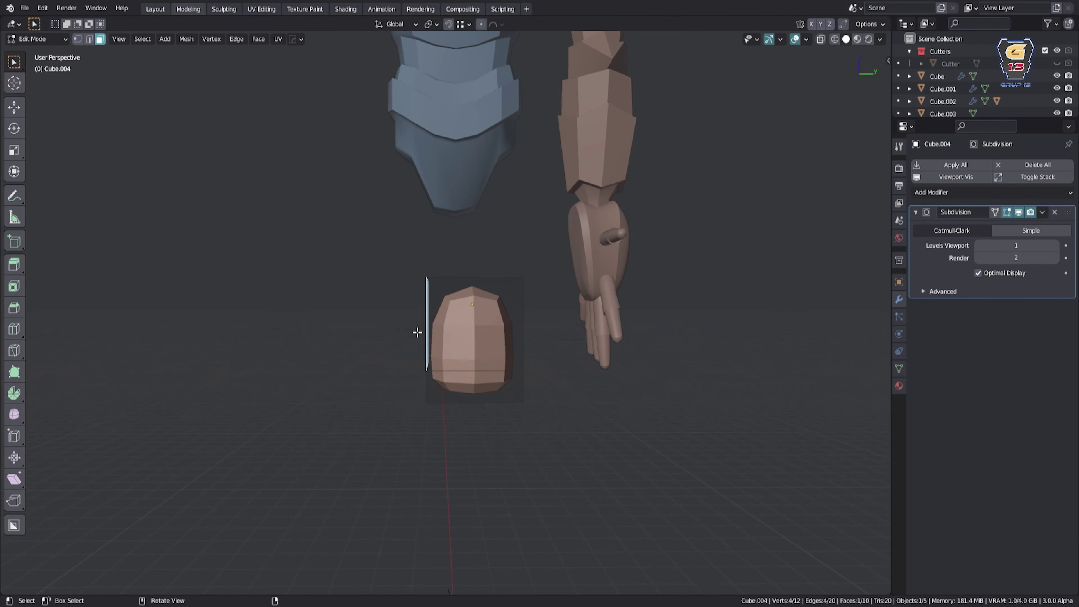
{"action": "mouse_move", "coordinate": [563, 324]}
{"action": "middle_mouse_down"}
{"action": "mouse_move", "coordinate": [425, 306]}
{"action": "mouse_move", "coordinate": [445, 163]}
{"action": "mouse_move", "coordinate": [421, 268]}
{"action": "middle_mouse_up"}
{"action": "scroll", "coordinate": [425, 305], "scroll_direction": "up", "scroll_amount": 3}
{"action": "key", "text": "s"}
{"action": "left_click", "coordinate": [453, 279]}
{"action": "key", "text": "s"}
{"action": "left_click", "coordinate": [445, 163]}
{"action": "key", "text": "Tab"}
{"action": "key", "text": "Tab"}
Extrude the lower torso faces down into a leg plate and rotate its edge around Y.
{"action": "middle_click_drag", "start_coordinate": [486, 257], "coordinate": [593, 250]}
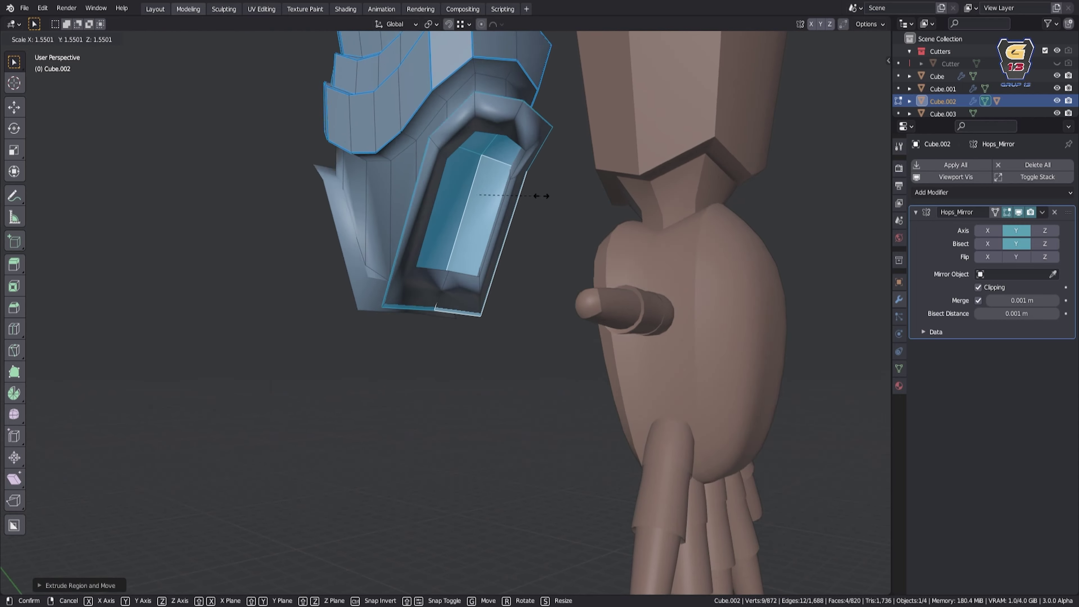
{"action": "key", "text": "e"}
{"action": "middle_click_drag", "start_coordinate": [573, 206], "coordinate": [603, 230]}
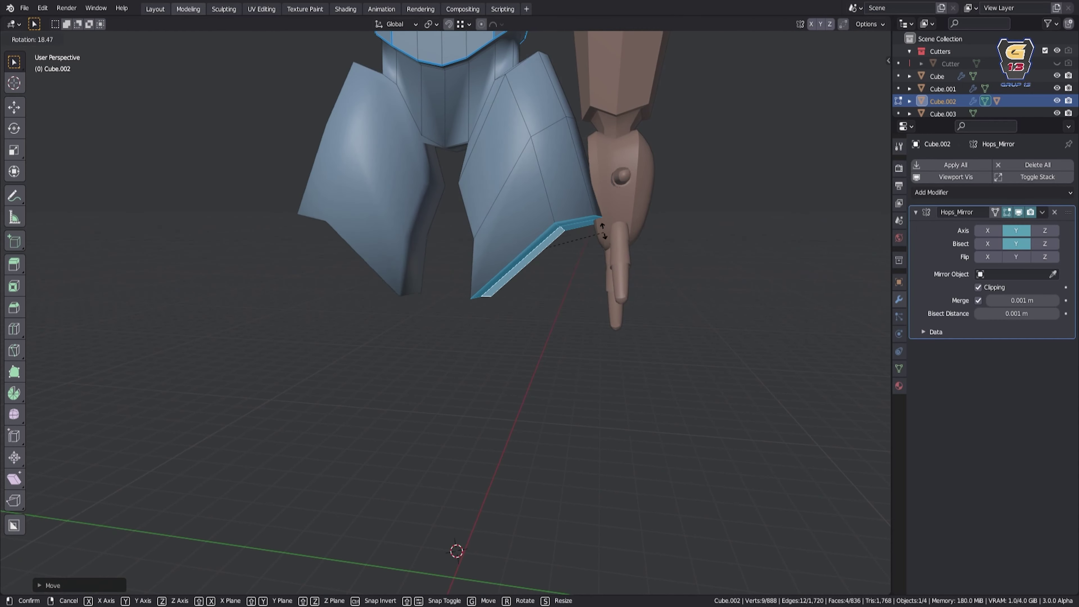
{"action": "key", "text": "r"}
{"action": "key", "text": "y"}
{"action": "mouse_move", "coordinate": [609, 279]}
{"action": "middle_mouse_down"}
{"action": "mouse_move", "coordinate": [631, 228]}
{"action": "mouse_move", "coordinate": [785, 277]}
{"action": "mouse_move", "coordinate": [679, 323]}
{"action": "middle_mouse_up"}
{"action": "scroll", "coordinate": [596, 244], "scroll_direction": "up", "scroll_amount": 5}
{"action": "scroll", "coordinate": [627, 373], "scroll_direction": "down", "scroll_amount": 5}
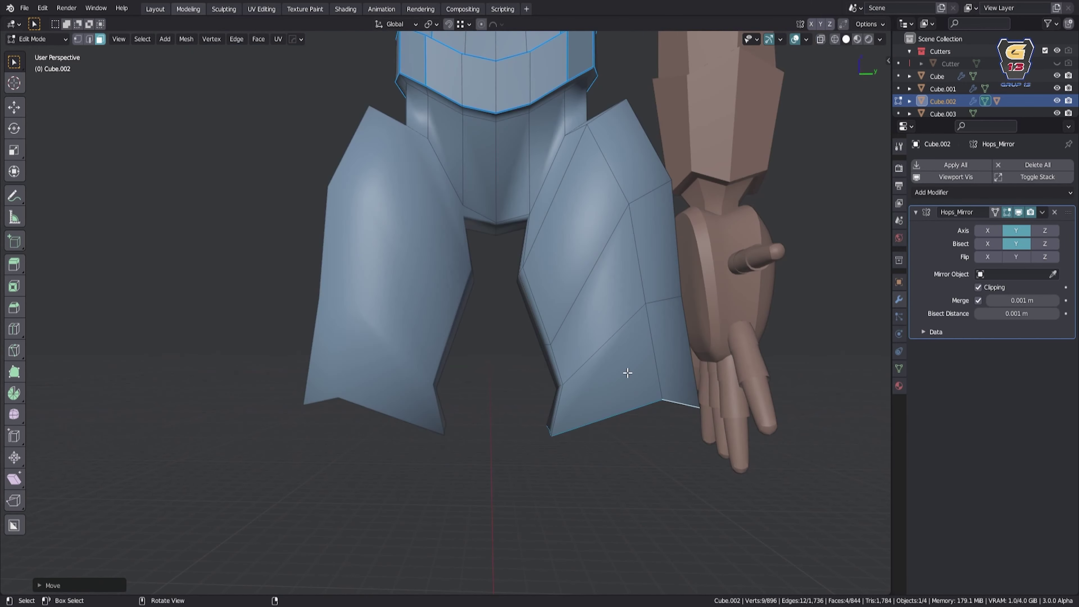
{"action": "middle_click_drag", "start_coordinate": [628, 373], "coordinate": [584, 378]}
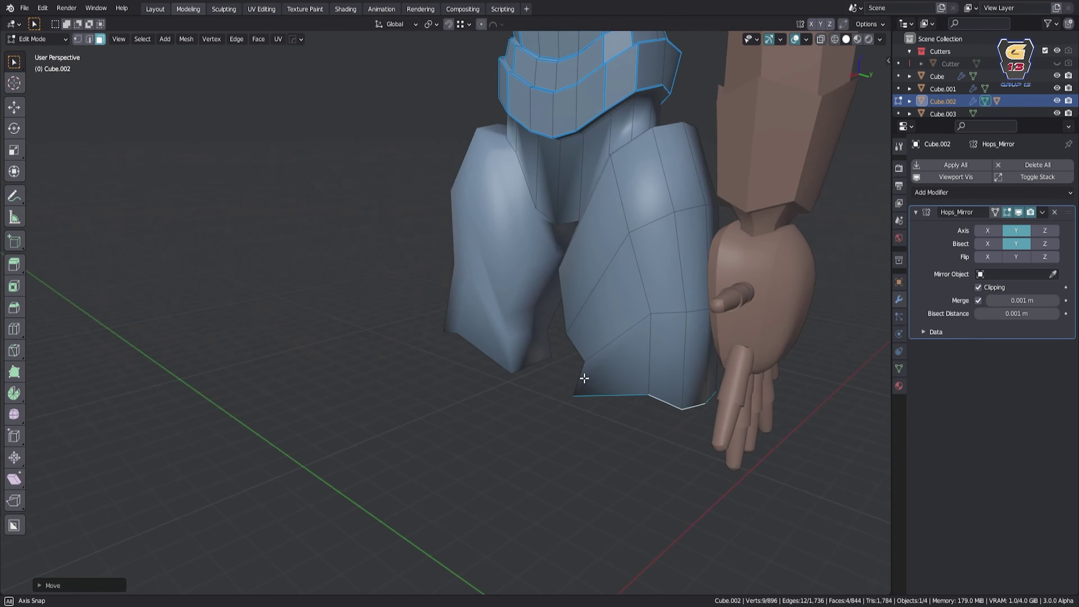
Slide two thigh armor vertices along the Y axis to reshape the plate.
{"action": "left_click", "coordinate": [696, 319]}
{"action": "middle_click_drag", "start_coordinate": [696, 319], "coordinate": [510, 224]}
{"action": "key", "text": "grave"}
{"action": "left_click", "coordinate": [439, 268]}
{"action": "key", "text": "g"}
{"action": "key", "text": "y"}
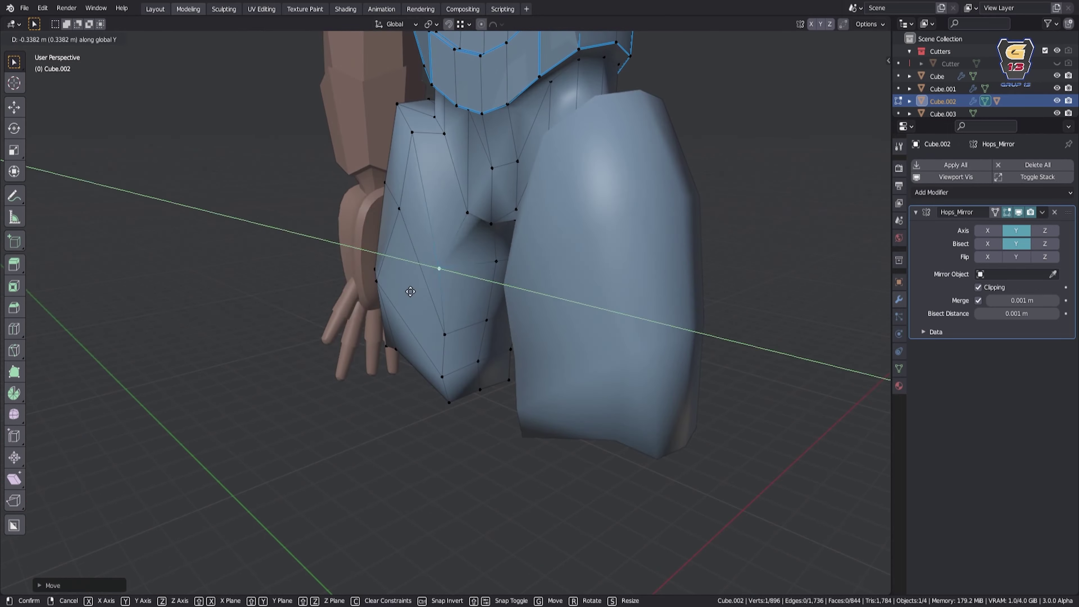
{"action": "left_click", "coordinate": [410, 292]}
{"action": "mouse_move", "coordinate": [410, 291]}
{"action": "middle_mouse_down"}
{"action": "mouse_move", "coordinate": [509, 272]}
{"action": "mouse_move", "coordinate": [521, 236]}
{"action": "middle_mouse_up"}
{"action": "key", "text": "g"}
{"action": "key", "text": "y"}
{"action": "left_click", "coordinate": [509, 272]}
Sharpen the thigh armor mesh edges with HardOps.
{"action": "key", "text": "Tab"}
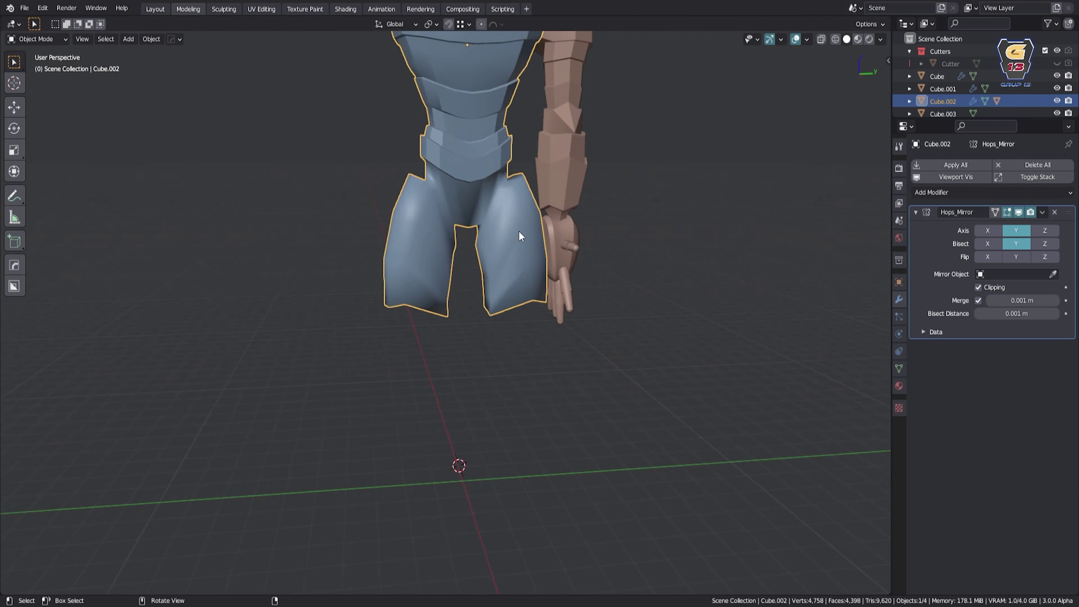
{"action": "key", "text": "q"}
{"action": "left_click", "coordinate": [493, 372]}
{"action": "key", "text": "Tab"}
{"action": "mouse_move", "coordinate": [493, 372]}
{"action": "middle_mouse_down"}
{"action": "mouse_move", "coordinate": [437, 390]}
{"action": "mouse_move", "coordinate": [283, 288]}
{"action": "middle_mouse_up"}
Reposition more armor plate vertices, checking the piece from several angles.
{"action": "left_click", "coordinate": [436, 390]}
{"action": "key", "text": "g"}
{"action": "left_click", "coordinate": [474, 365]}
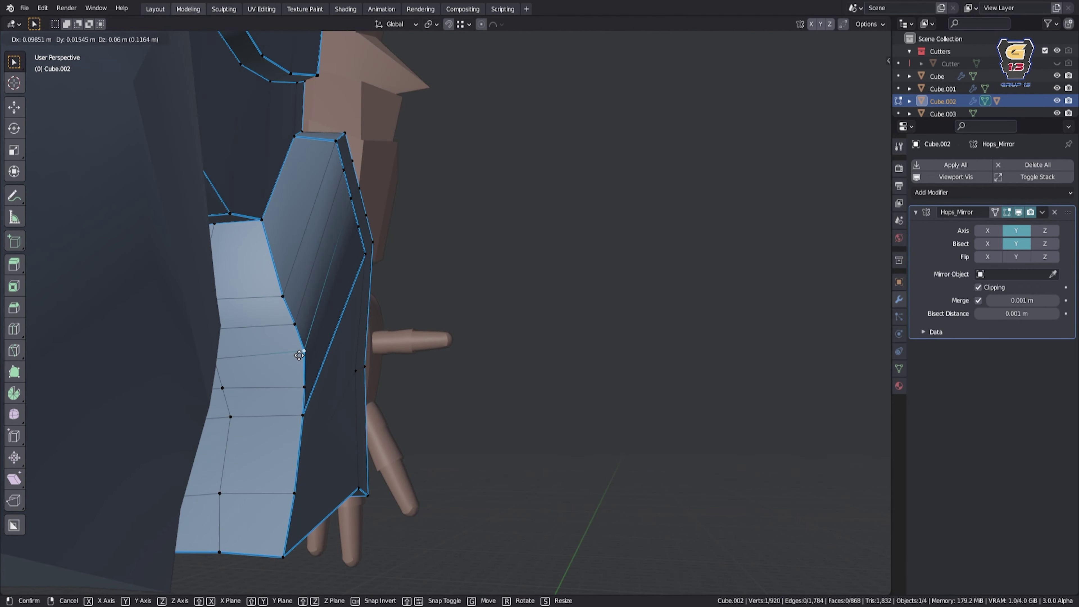
{"action": "left_click", "coordinate": [299, 355]}
{"action": "middle_click_drag", "start_coordinate": [298, 354], "coordinate": [254, 378]}
{"action": "left_click", "coordinate": [255, 379]}
{"action": "mouse_move", "coordinate": [252, 307]}
{"action": "middle_mouse_down"}
{"action": "mouse_move", "coordinate": [352, 374]}
{"action": "mouse_move", "coordinate": [318, 361]}
{"action": "mouse_move", "coordinate": [404, 376]}
{"action": "mouse_move", "coordinate": [370, 333]}
{"action": "mouse_move", "coordinate": [398, 385]}
{"action": "mouse_move", "coordinate": [500, 400]}
{"action": "middle_mouse_up"}
Extrude the thigh's bottom edges down into a shin and shrink them slightly.
{"action": "key", "text": "3"}
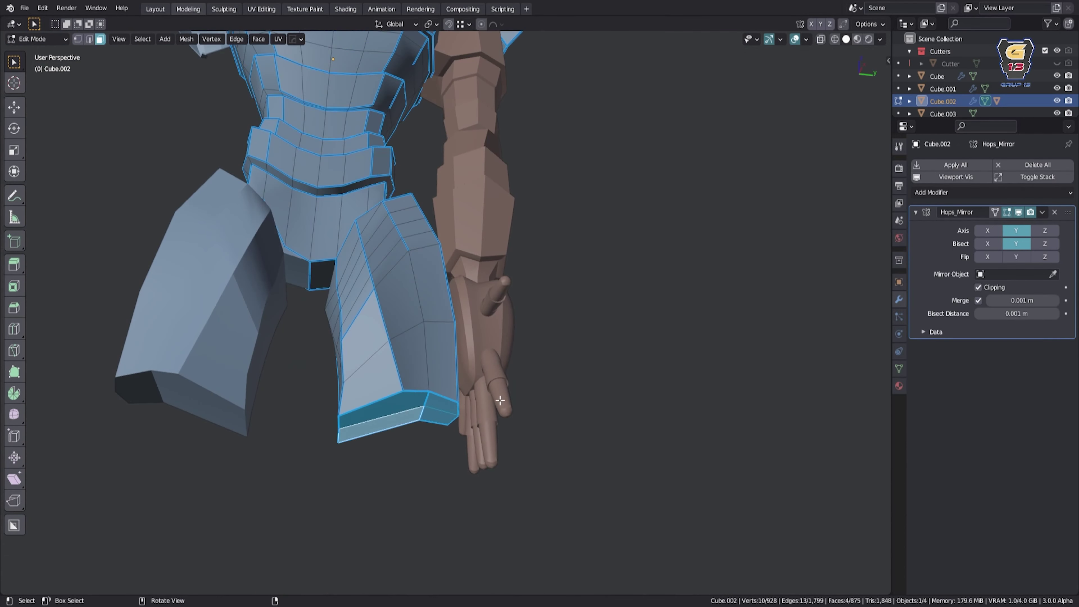
{"action": "key", "text": "2"}
{"action": "left_click", "coordinate": [414, 424]}
{"action": "middle_click_drag", "start_coordinate": [519, 448], "coordinate": [559, 434]}
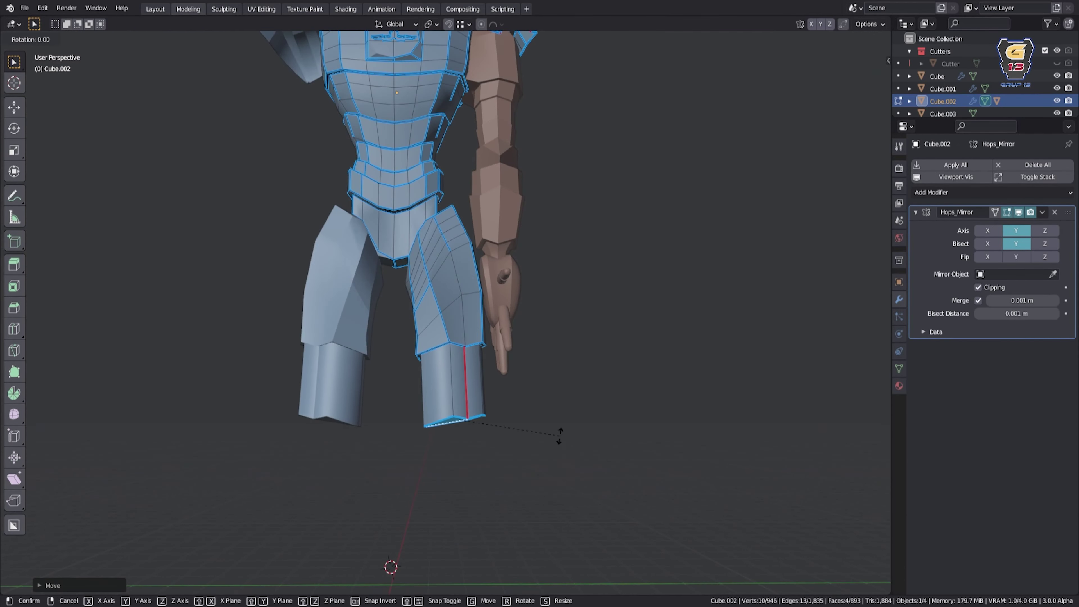
{"action": "key", "text": "e"}
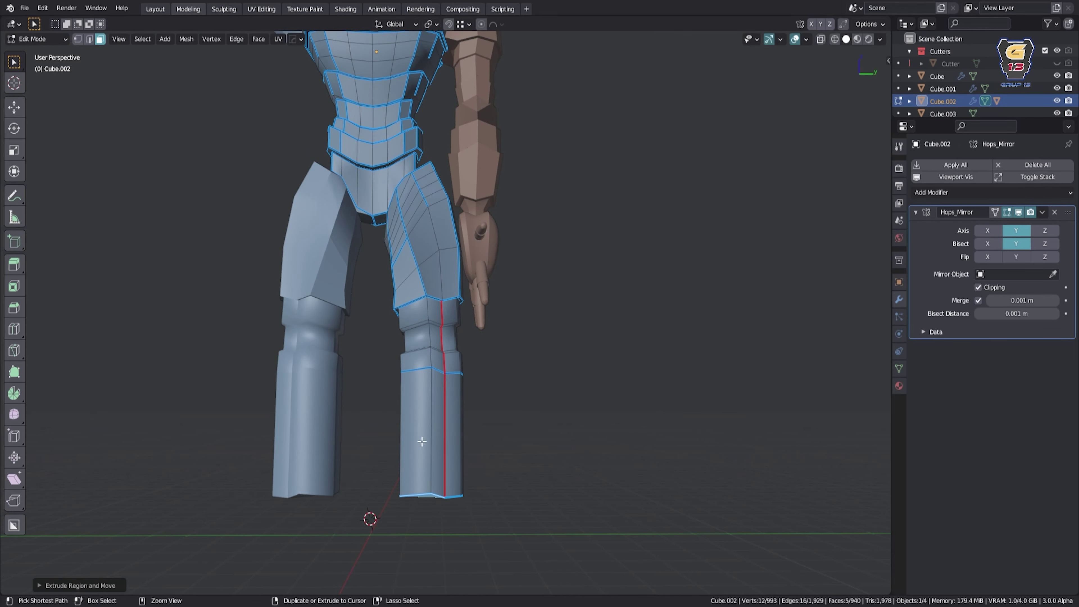
{"action": "scroll", "coordinate": [518, 306], "scroll_direction": "up", "scroll_amount": 4}
{"action": "key", "text": "s"}
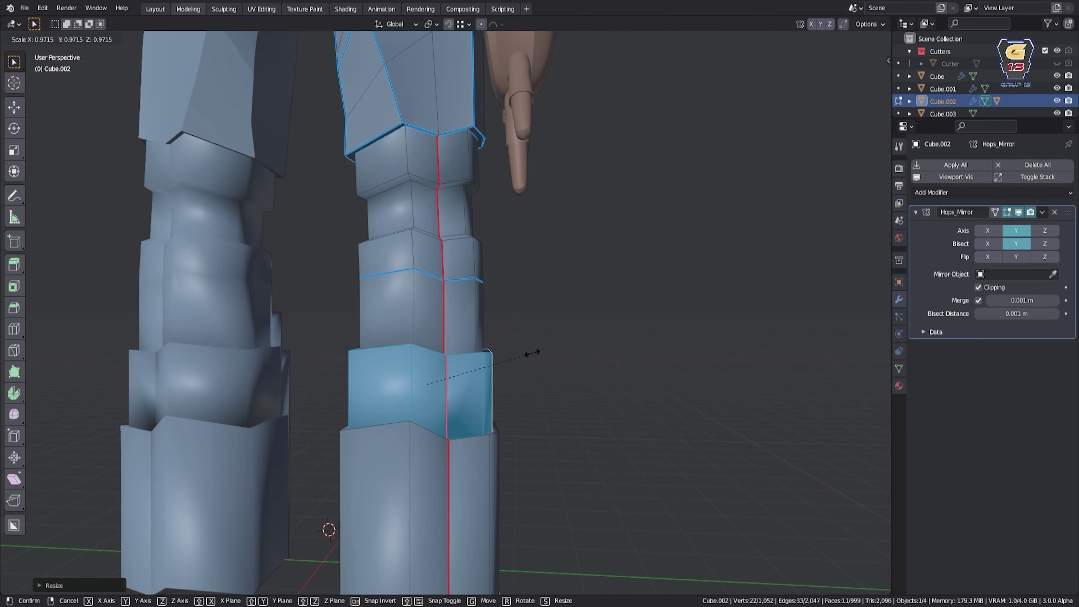
{"action": "left_click", "coordinate": [524, 362]}
{"action": "left_click", "coordinate": [505, 354]}
{"action": "scroll", "coordinate": [505, 355], "scroll_direction": "down", "scroll_amount": 4}
Slide the knee loop down with proportional editing for a soft falloff.
{"action": "middle_click_drag", "start_coordinate": [527, 377], "coordinate": [424, 366]}
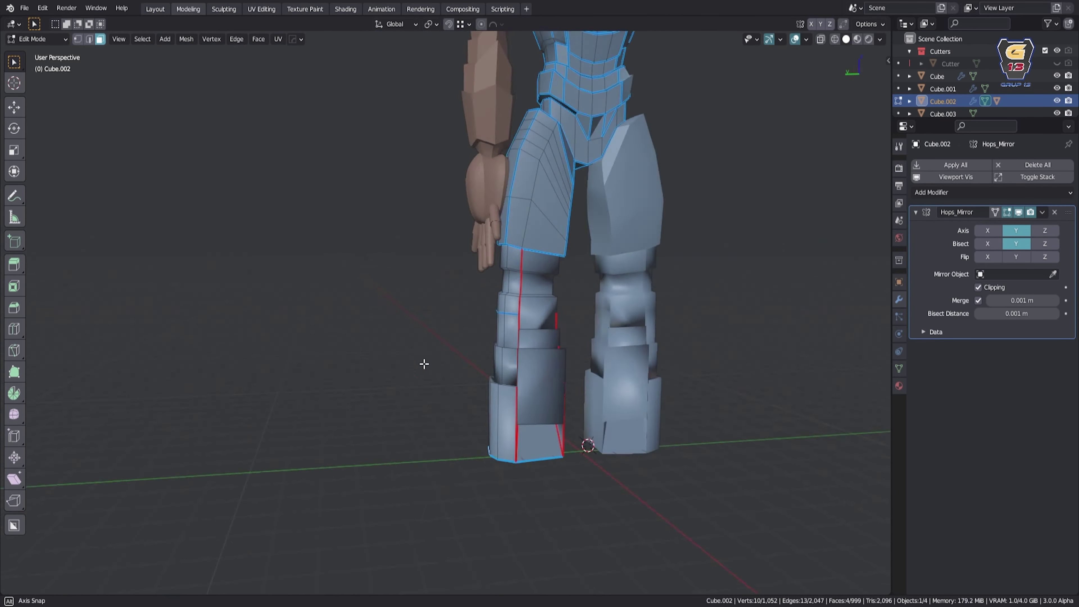
{"action": "scroll", "coordinate": [585, 353], "scroll_direction": "up", "scroll_amount": 3}
{"action": "scroll", "coordinate": [658, 321], "scroll_direction": "up", "scroll_amount": 2}
{"action": "mouse_move", "coordinate": [658, 320]}
{"action": "middle_mouse_down", "text": "shift"}
{"action": "mouse_move", "coordinate": [544, 212]}
{"action": "mouse_move", "coordinate": [583, 316]}
{"action": "middle_mouse_up", "text": "shift"}
{"action": "scroll", "coordinate": [582, 316], "scroll_direction": "down", "scroll_amount": 3}
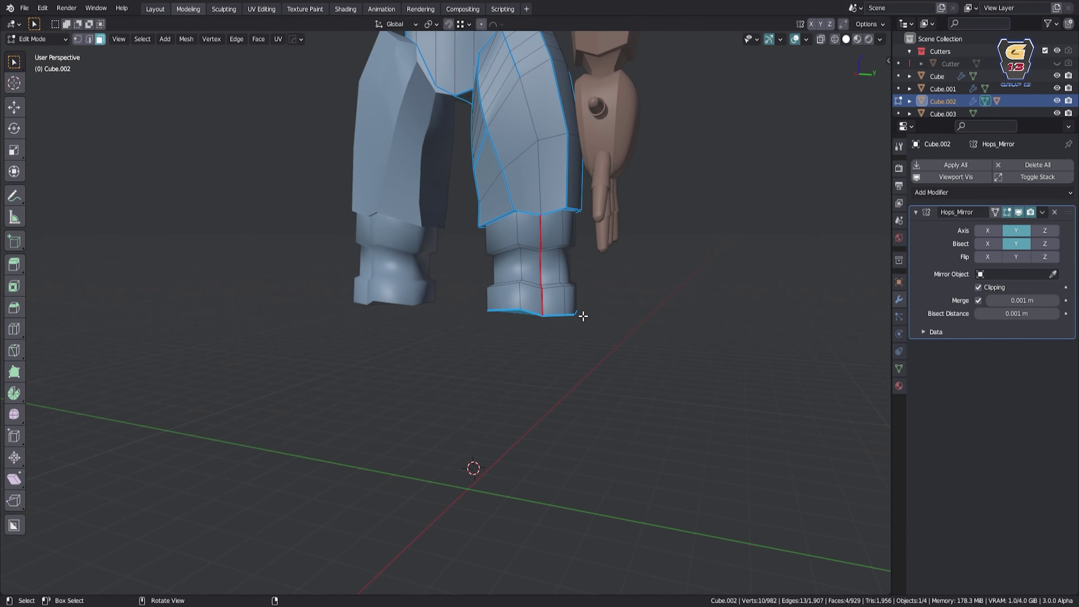
{"action": "key", "text": "Return"}
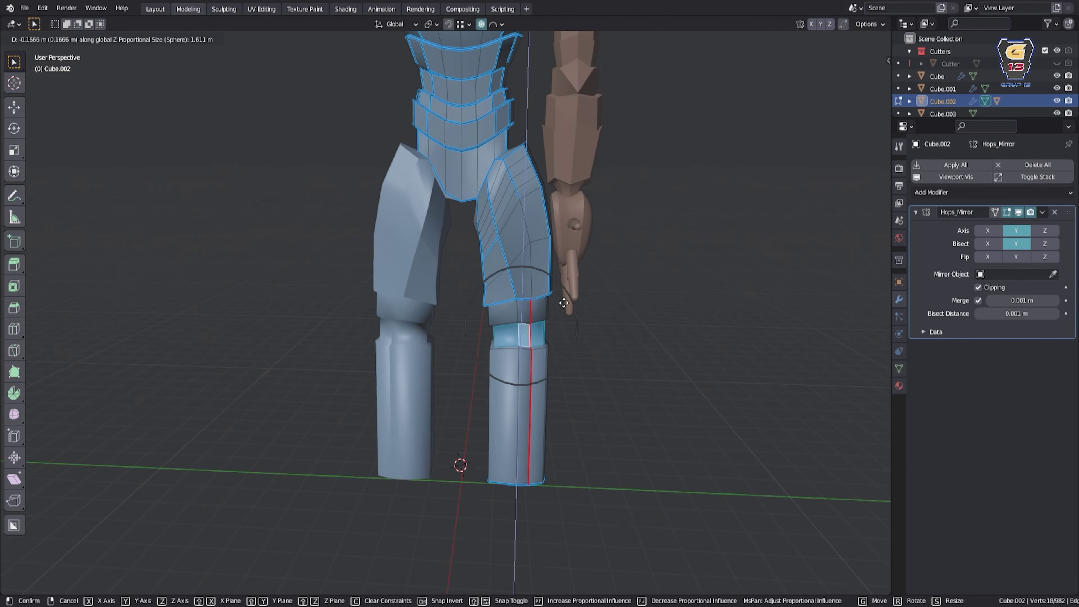
{"action": "mouse_move", "coordinate": [581, 393]}
{"action": "middle_mouse_down"}
{"action": "mouse_move", "coordinate": [512, 325]}
{"action": "mouse_move", "coordinate": [531, 382]}
{"action": "mouse_move", "coordinate": [561, 368]}
{"action": "middle_mouse_up"}
{"action": "left_click", "coordinate": [493, 357]}
Extrude the shin's bottom band downward to start the boot.
{"action": "key", "text": "e"}
{"action": "left_click", "coordinate": [561, 369]}
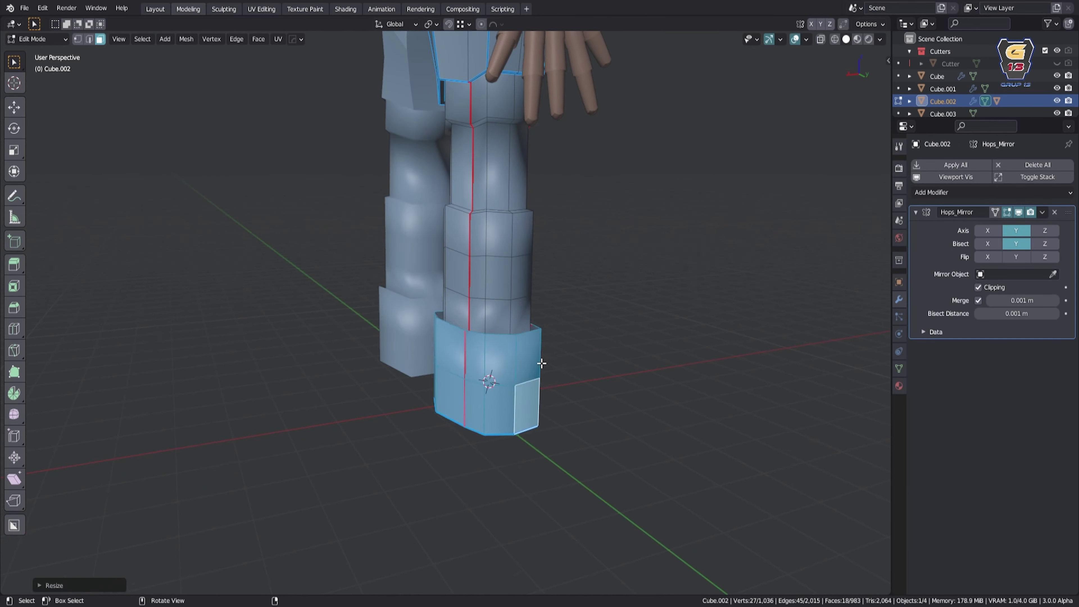
{"action": "mouse_move", "coordinate": [562, 271]}
{"action": "middle_mouse_down"}
{"action": "mouse_move", "coordinate": [530, 335]}
{"action": "mouse_move", "coordinate": [590, 397]}
{"action": "mouse_move", "coordinate": [533, 406]}
{"action": "middle_mouse_up"}
{"action": "scroll", "coordinate": [590, 397], "scroll_direction": "down", "scroll_amount": 2}
{"action": "scroll", "coordinate": [496, 466], "scroll_direction": "up", "scroll_amount": 5}
{"action": "middle_click_drag", "start_coordinate": [488, 450], "coordinate": [495, 466]}
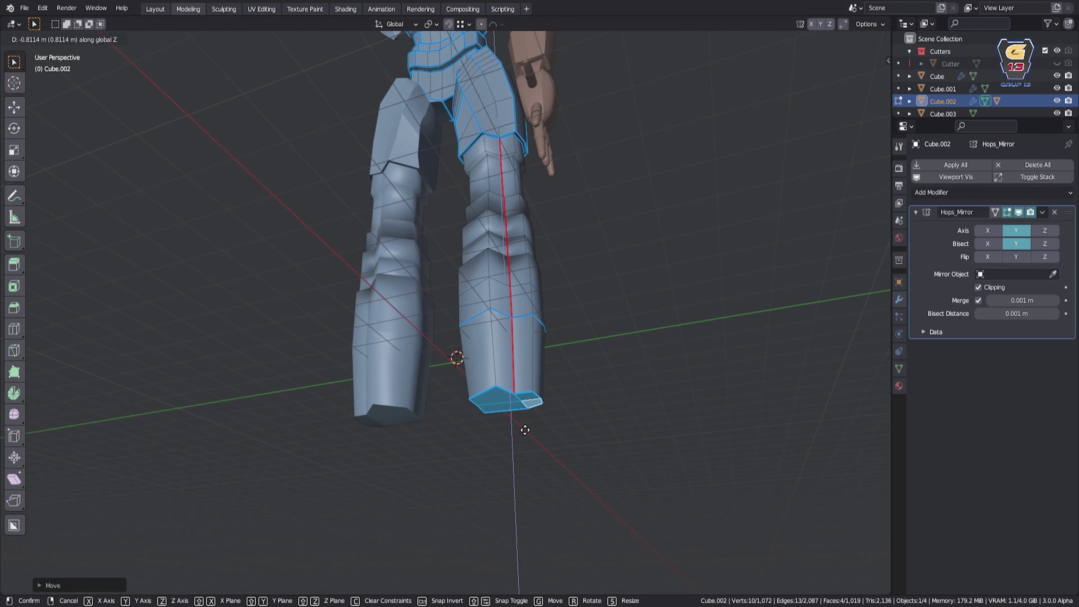
{"action": "left_click", "coordinate": [525, 430]}
{"action": "mouse_move", "coordinate": [525, 429]}
{"action": "middle_mouse_down"}
{"action": "mouse_move", "coordinate": [499, 446]}
{"action": "mouse_move", "coordinate": [650, 455]}
{"action": "mouse_move", "coordinate": [501, 457]}
{"action": "mouse_move", "coordinate": [543, 418]}
{"action": "middle_mouse_up"}
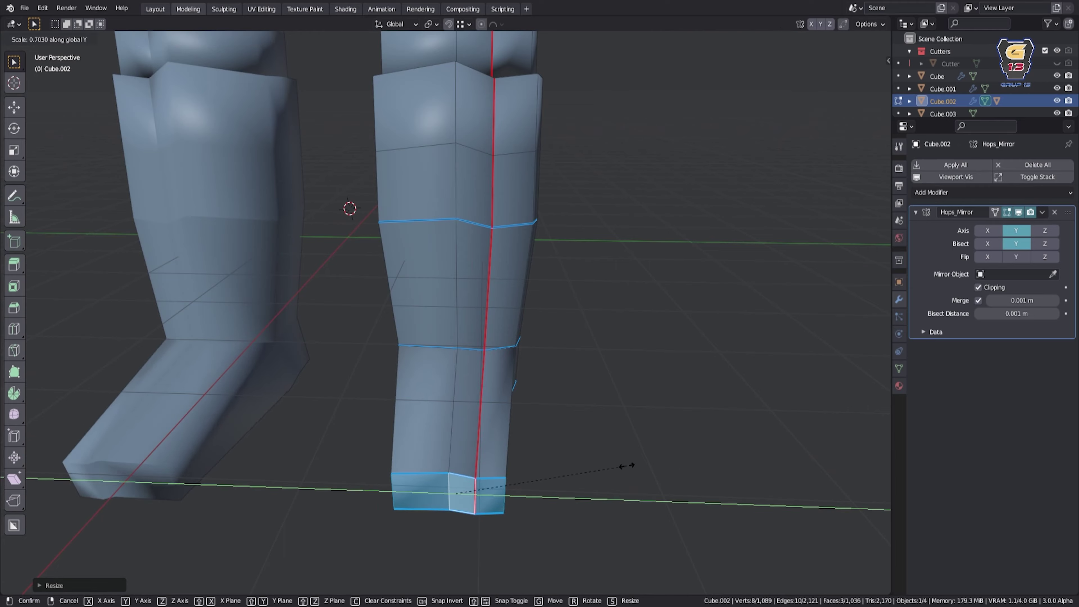
Stretch the boot bottom forward into a long toe and sharpen the leg edges with HardOps.
{"action": "left_click", "coordinate": [626, 465]}
{"action": "middle_click_drag", "start_coordinate": [626, 465], "coordinate": [624, 482]}
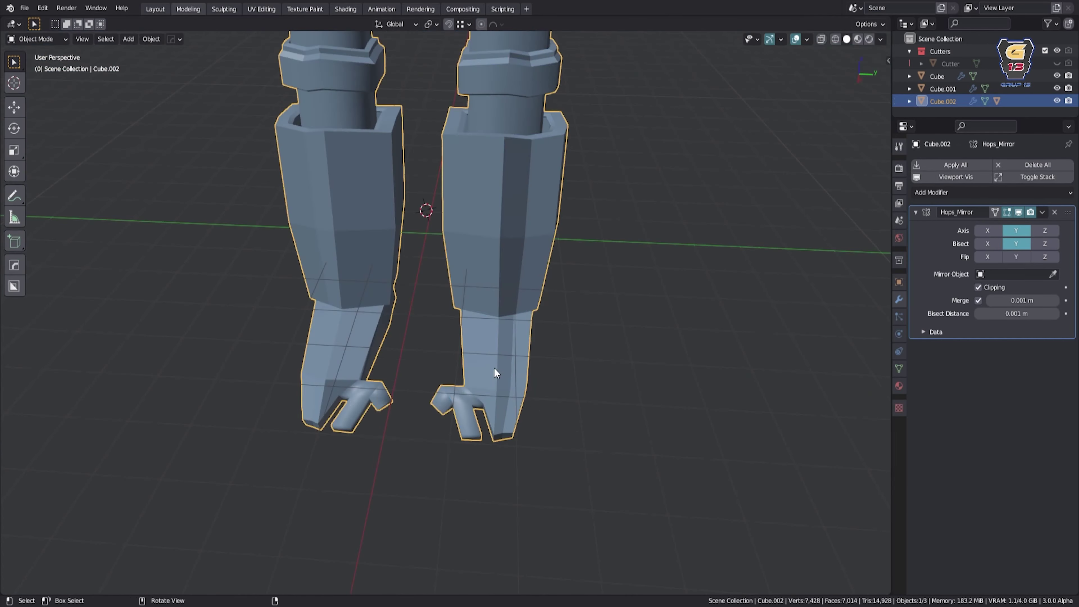
{"action": "middle_click_drag", "start_coordinate": [494, 367], "coordinate": [546, 396]}
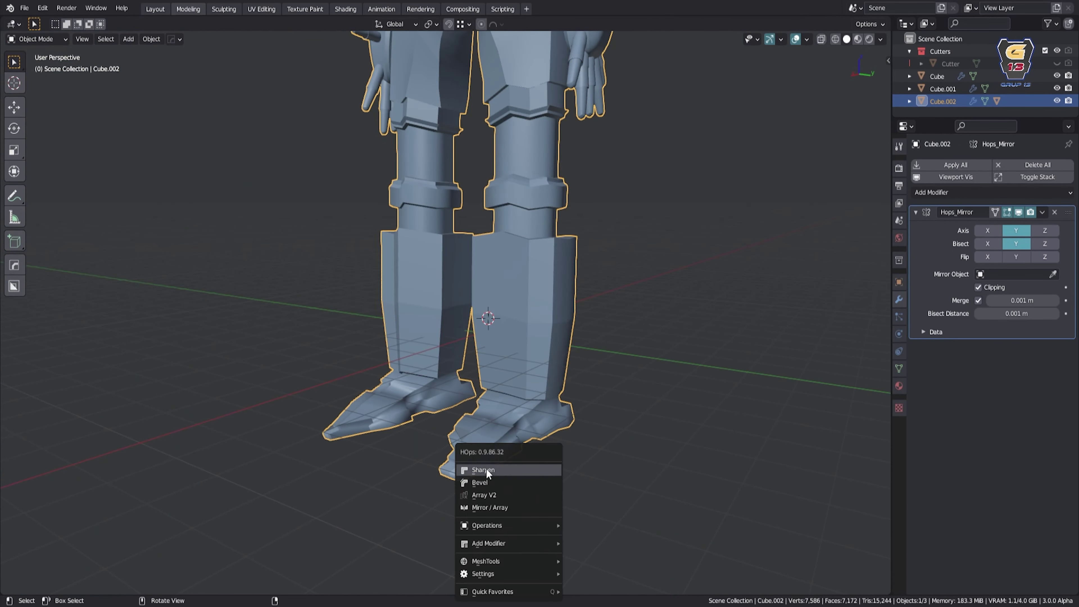
{"action": "left_click", "coordinate": [487, 468]}
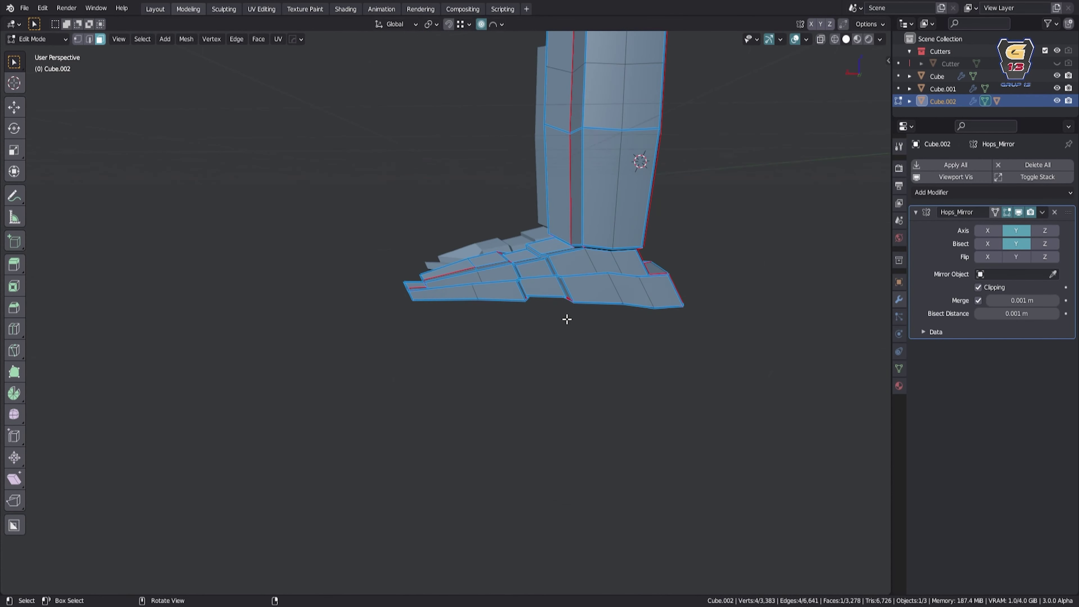
{"action": "middle_click_drag", "start_coordinate": [567, 319], "coordinate": [533, 211]}
Circle-select the foot faces, excluding the toe faces.
{"action": "key", "text": "c"}
{"action": "left_click", "coordinate": [533, 211]}
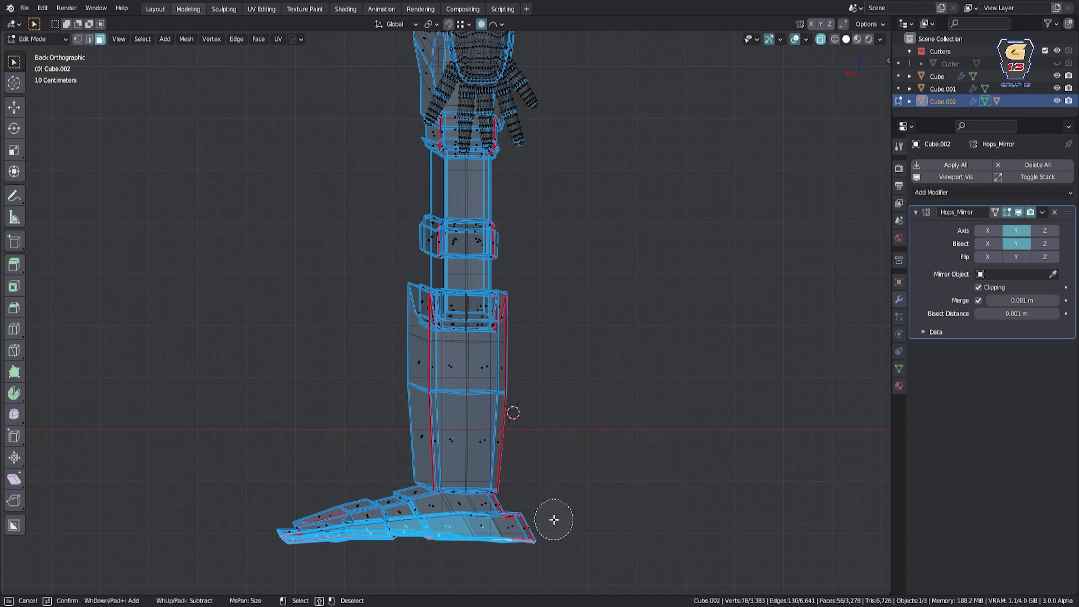
{"action": "middle_click", "coordinate": [307, 515]}
{"action": "key", "text": "c"}
{"action": "left_click_drag", "start_coordinate": [552, 403], "coordinate": [588, 445]}
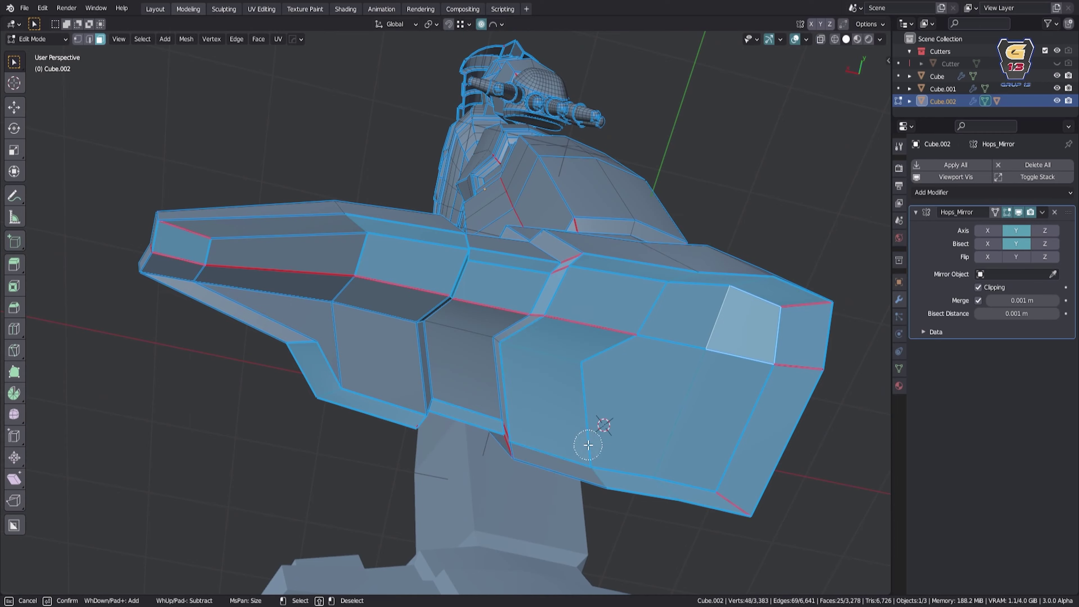
{"action": "key", "text": "Escape"}
{"action": "middle_click_drag", "start_coordinate": [212, 278], "coordinate": [530, 361]}
{"action": "scroll", "coordinate": [529, 361], "scroll_direction": "down", "scroll_amount": 5}
Extrude and widen the shin's lower section into a flared boot cuff.
{"action": "key", "text": "alt+z"}
{"action": "key", "text": "g"}
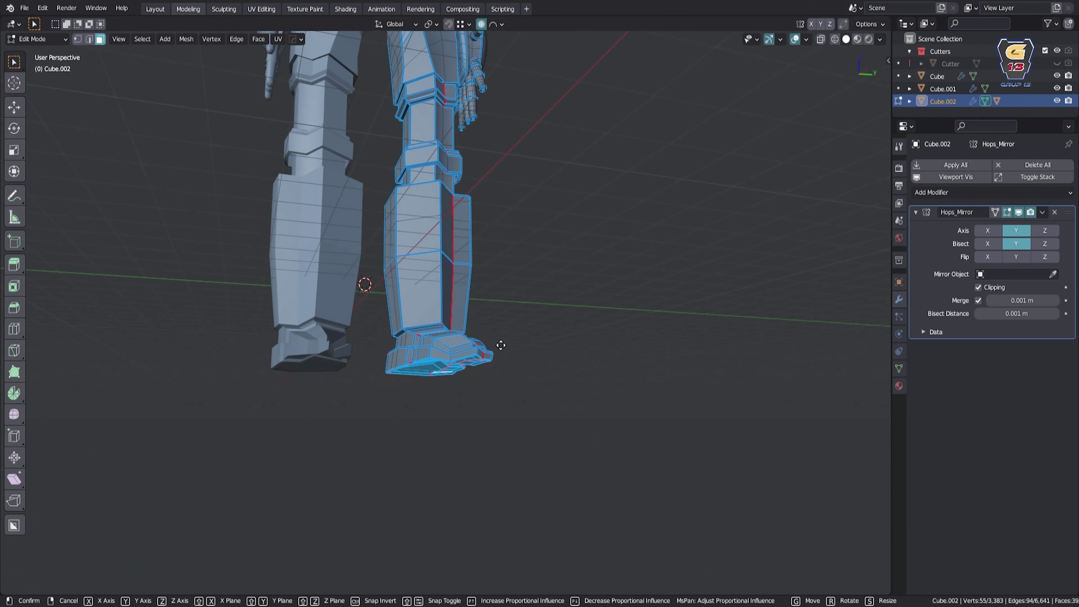
{"action": "key", "text": "Escape"}
{"action": "scroll", "coordinate": [507, 433], "scroll_direction": "up", "scroll_amount": 4}
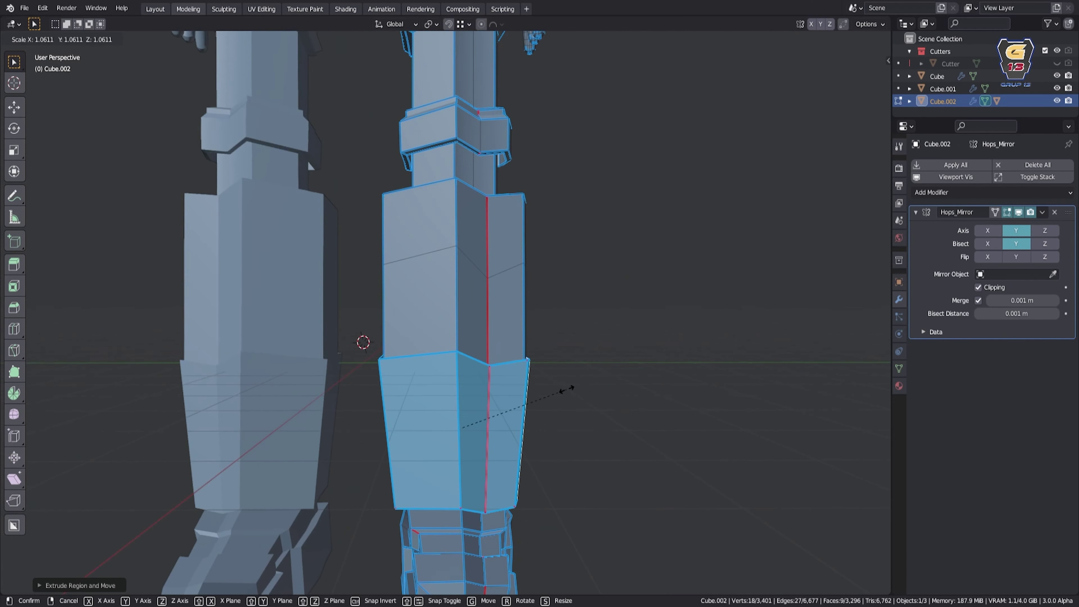
{"action": "middle_click_drag", "start_coordinate": [565, 385], "coordinate": [467, 298]}
{"action": "key", "text": "alt+z"}
{"action": "left_click", "coordinate": [401, 260]}
Pull a boot corner vertex outward into a sharp spike.
{"action": "key", "text": "g"}
{"action": "middle_click_drag", "start_coordinate": [425, 264], "coordinate": [645, 349]}
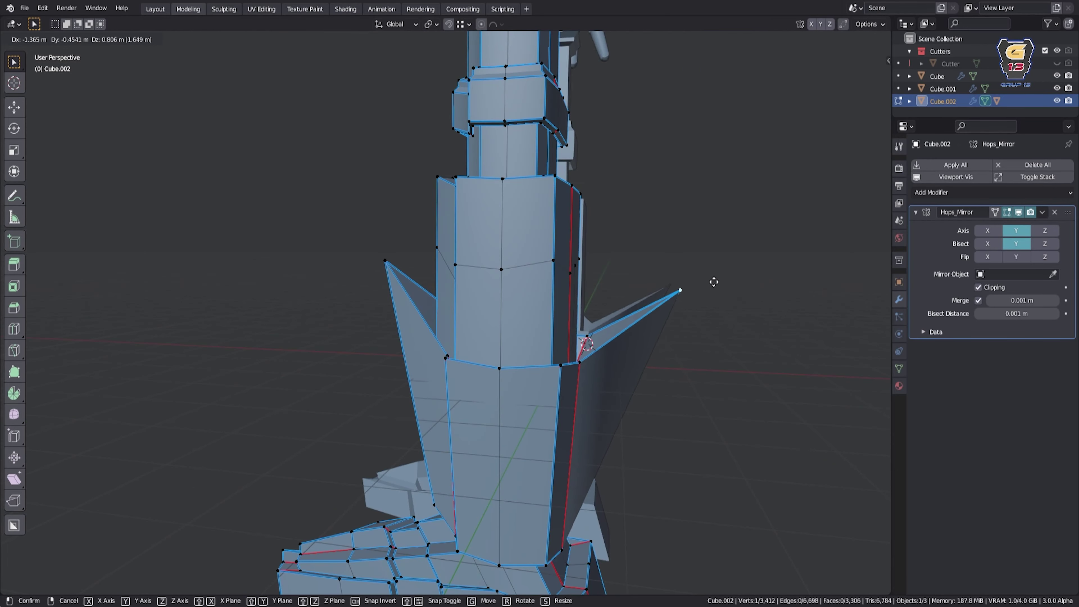
{"action": "scroll", "coordinate": [615, 440], "scroll_direction": "down", "scroll_amount": 5}
{"action": "scroll", "coordinate": [564, 522], "scroll_direction": "up", "scroll_amount": 4}
{"action": "mouse_move", "coordinate": [614, 440]}
{"action": "middle_mouse_down"}
{"action": "mouse_move", "coordinate": [564, 522]}
{"action": "mouse_move", "coordinate": [665, 436]}
{"action": "mouse_move", "coordinate": [593, 225]}
{"action": "middle_mouse_up"}
{"action": "key", "text": "Tab"}
Move a shoulder pad vertex vertically along Z in Edit Mode.
{"action": "scroll", "coordinate": [665, 436], "scroll_direction": "down", "scroll_amount": 5}
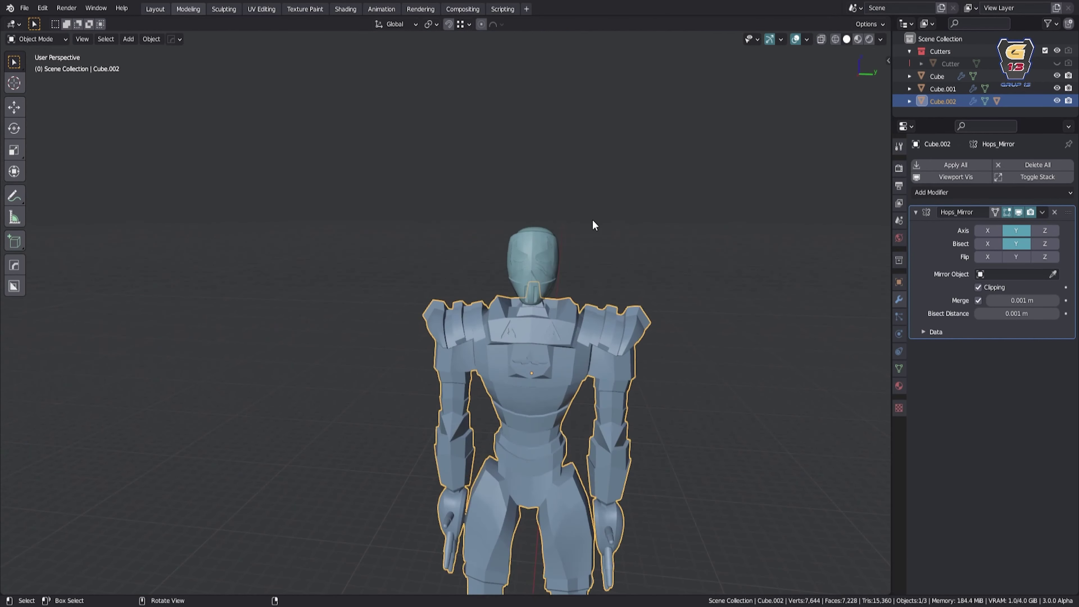
{"action": "key", "text": "Tab"}
{"action": "key", "text": "alt+z"}
{"action": "scroll", "coordinate": [662, 200], "scroll_direction": "up", "scroll_amount": 4}
{"action": "mouse_move", "coordinate": [662, 200]}
{"action": "middle_mouse_down"}
{"action": "mouse_move", "coordinate": [650, 361]}
{"action": "mouse_move", "coordinate": [689, 332]}
{"action": "middle_mouse_up"}
{"action": "key", "text": "alt+z"}
{"action": "scroll", "coordinate": [597, 378], "scroll_direction": "up", "scroll_amount": 5}
{"action": "middle_click_drag", "start_coordinate": [597, 378], "coordinate": [597, 453]}
{"action": "scroll", "coordinate": [404, 410], "scroll_direction": "down", "scroll_amount": 5}
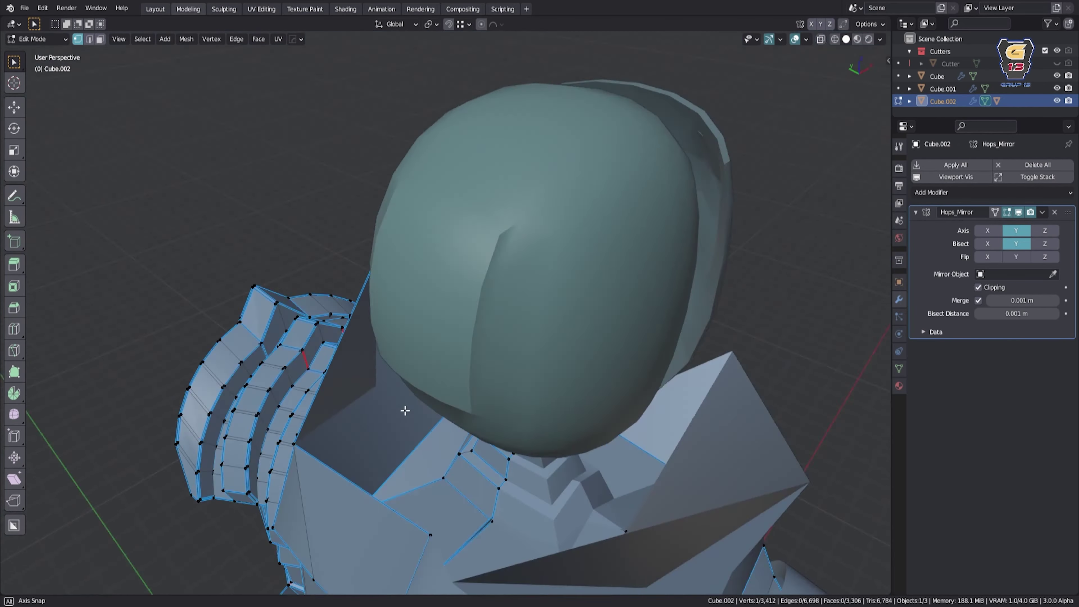
{"action": "scroll", "coordinate": [447, 434], "scroll_direction": "up", "scroll_amount": 4}
{"action": "mouse_move", "coordinate": [404, 409]}
{"action": "middle_mouse_down"}
{"action": "mouse_move", "coordinate": [448, 433]}
{"action": "mouse_move", "coordinate": [458, 372]}
{"action": "middle_mouse_up"}
{"action": "scroll", "coordinate": [448, 433], "scroll_direction": "down", "scroll_amount": 3}
{"action": "scroll", "coordinate": [458, 372], "scroll_direction": "down", "scroll_amount": 3}
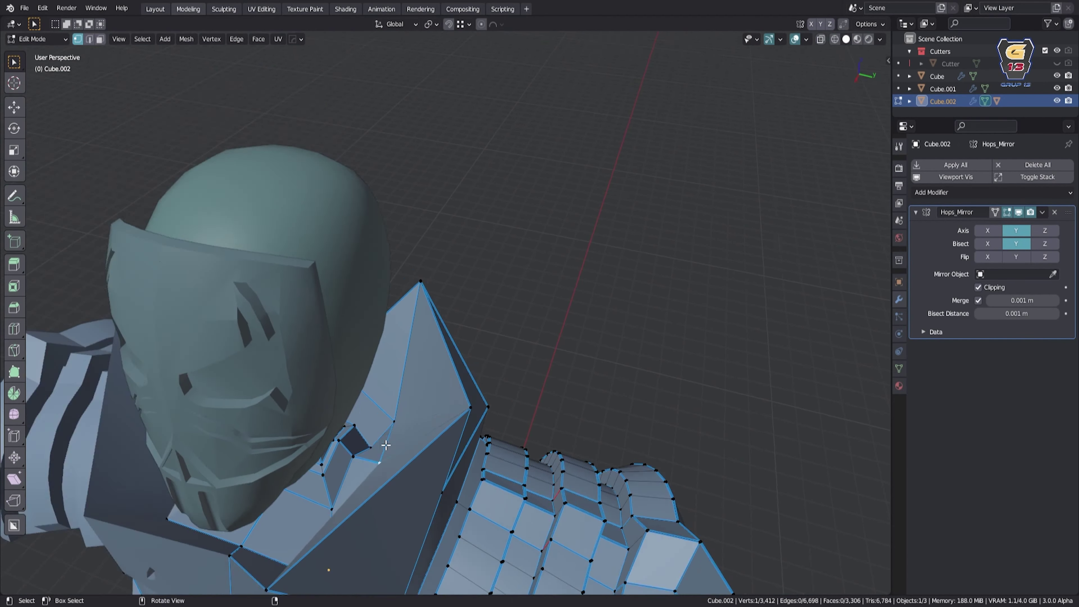
{"action": "key", "text": "g"}
{"action": "key", "text": "z"}
Select the whole shoulder pad piece and shift it along the Y axis.
{"action": "middle_click_drag", "start_coordinate": [419, 423], "coordinate": [509, 362]}
{"action": "scroll", "coordinate": [510, 361], "scroll_direction": "down", "scroll_amount": 3}
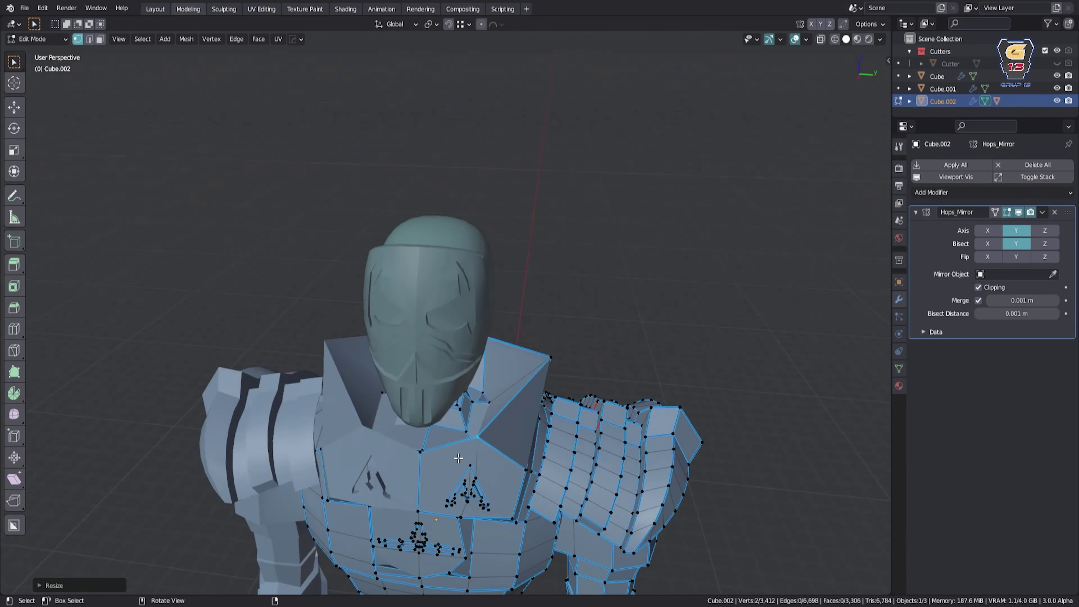
{"action": "key", "text": "l"}
{"action": "scroll", "coordinate": [562, 324], "scroll_direction": "up", "scroll_amount": 2}
{"action": "key", "text": "g"}
{"action": "key", "text": "y"}
{"action": "mouse_move", "coordinate": [563, 325]}
{"action": "middle_mouse_down"}
{"action": "mouse_move", "coordinate": [658, 357]}
{"action": "mouse_move", "coordinate": [705, 299]}
{"action": "mouse_move", "coordinate": [609, 301]}
{"action": "mouse_move", "coordinate": [673, 358]}
{"action": "mouse_move", "coordinate": [440, 367]}
{"action": "mouse_move", "coordinate": [640, 237]}
{"action": "mouse_move", "coordinate": [787, 282]}
{"action": "mouse_move", "coordinate": [638, 385]}
{"action": "middle_mouse_up"}
{"action": "left_click", "coordinate": [608, 301]}
Scale a face loop on the armor and save the file as skinalp.blend.
{"action": "left_click", "coordinate": [640, 238], "text": "alt"}
{"action": "left_click", "coordinate": [650, 240]}
{"action": "key", "text": "Tab"}
{"action": "scroll", "coordinate": [638, 385], "scroll_direction": "down", "scroll_amount": 3}
{"action": "key", "text": "b"}
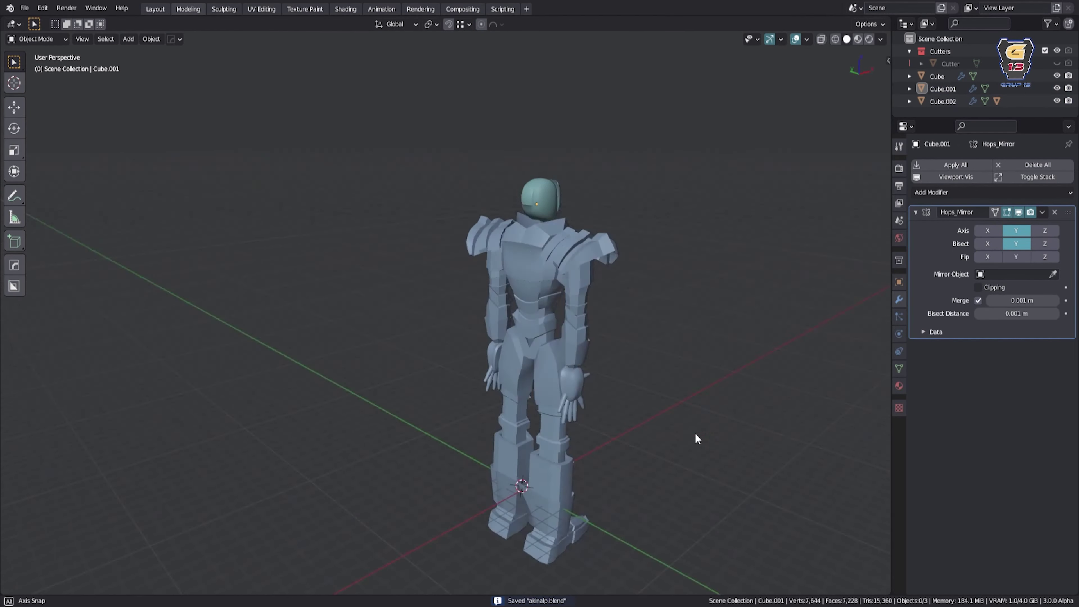
{"action": "middle_click_drag", "start_coordinate": [537, 368], "coordinate": [595, 365]}
{"action": "scroll", "coordinate": [595, 366], "scroll_direction": "up", "scroll_amount": 3}
Select the body, then switch to the arm object Cube.003 and briefly enter its mesh.
{"action": "key", "text": "p"}
{"action": "left_click", "coordinate": [604, 367]}
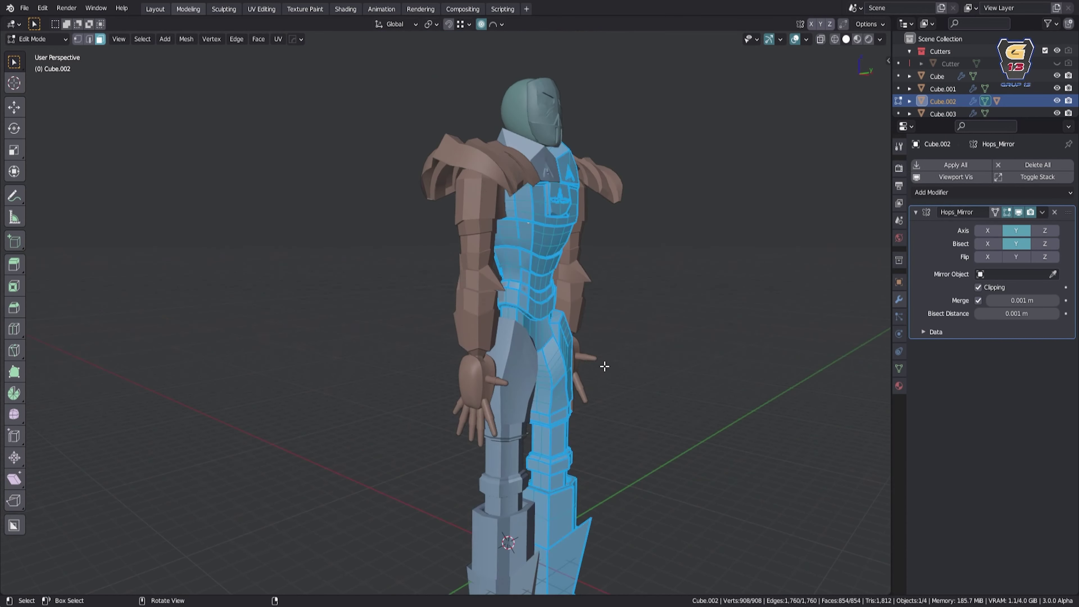
{"action": "mouse_move", "coordinate": [605, 288]}
{"action": "middle_mouse_down"}
{"action": "mouse_move", "coordinate": [566, 302]}
{"action": "mouse_move", "coordinate": [655, 285]}
{"action": "mouse_move", "coordinate": [523, 258]}
{"action": "mouse_move", "coordinate": [369, 299]}
{"action": "middle_mouse_up"}
{"action": "key", "text": "Tab"}
{"action": "left_click", "coordinate": [618, 251]}
{"action": "key", "text": "Tab"}
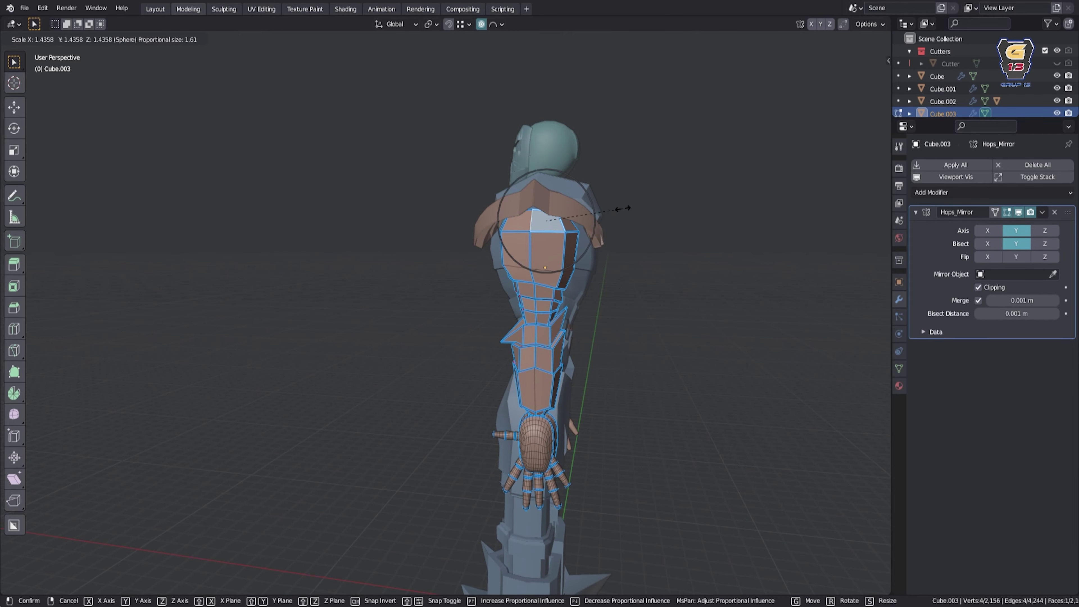
{"action": "key", "text": "Tab"}
From a front view, rotate the arm piece with proportional editing so it hangs beside the torso.
{"action": "mouse_move", "coordinate": [591, 321]}
{"action": "middle_mouse_down"}
{"action": "mouse_move", "coordinate": [639, 220]}
{"action": "mouse_move", "coordinate": [453, 309]}
{"action": "mouse_move", "coordinate": [527, 384]}
{"action": "middle_mouse_up"}
{"action": "scroll", "coordinate": [527, 384], "scroll_direction": "up", "scroll_amount": 3}
{"action": "middle_click_drag", "start_coordinate": [536, 429], "coordinate": [518, 408]}
{"action": "key", "text": "Tab"}
{"action": "key", "text": "o"}
{"action": "key", "text": "r"}
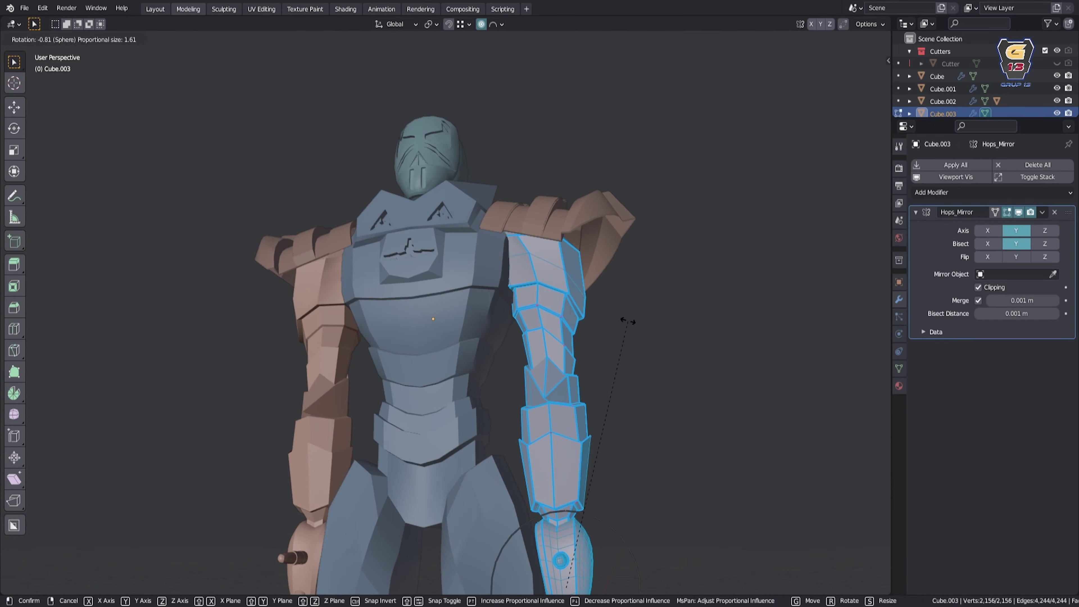
{"action": "left_click", "coordinate": [621, 314]}
Move a shoulder vertex along Y so the arm fits under the shoulder pad.
{"action": "middle_click_drag", "start_coordinate": [621, 314], "coordinate": [467, 255]}
{"action": "scroll", "coordinate": [467, 255], "scroll_direction": "up", "scroll_amount": 3}
{"action": "left_click", "coordinate": [373, 191]}
{"action": "key", "text": "r"}
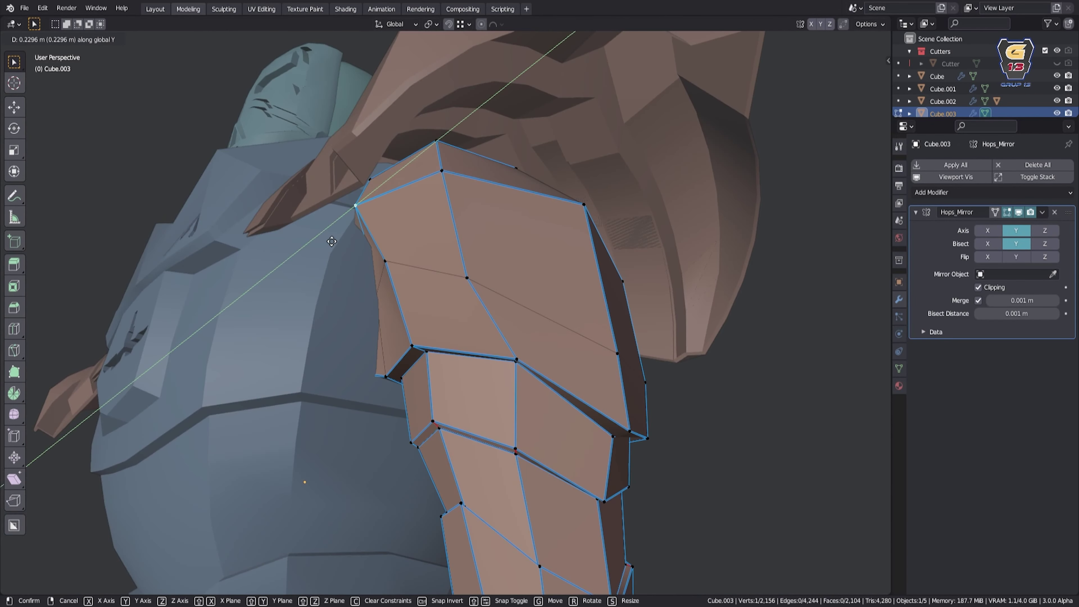
{"action": "key", "text": "g"}
{"action": "right_click", "coordinate": [400, 231]}
Return to Object Mode and merge the reshaped arms back into Cube.002.
{"action": "mouse_move", "coordinate": [400, 230]}
{"action": "middle_mouse_down"}
{"action": "mouse_move", "coordinate": [633, 293]}
{"action": "mouse_move", "coordinate": [610, 294]}
{"action": "middle_mouse_up"}
{"action": "key", "text": "Tab"}
{"action": "scroll", "coordinate": [598, 265], "scroll_direction": "down", "scroll_amount": 6}
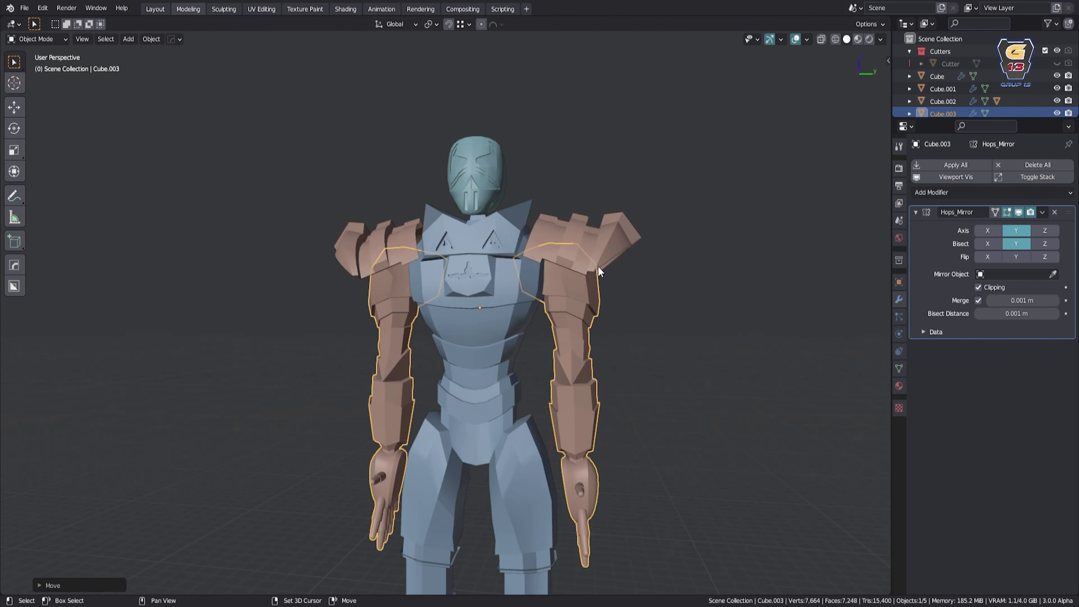
{"action": "right_click", "coordinate": [622, 340]}
{"action": "scroll", "coordinate": [457, 334], "scroll_direction": "up", "scroll_amount": 5}
Select the helmet object and orbit around to view it.
{"action": "key", "text": "Tab"}
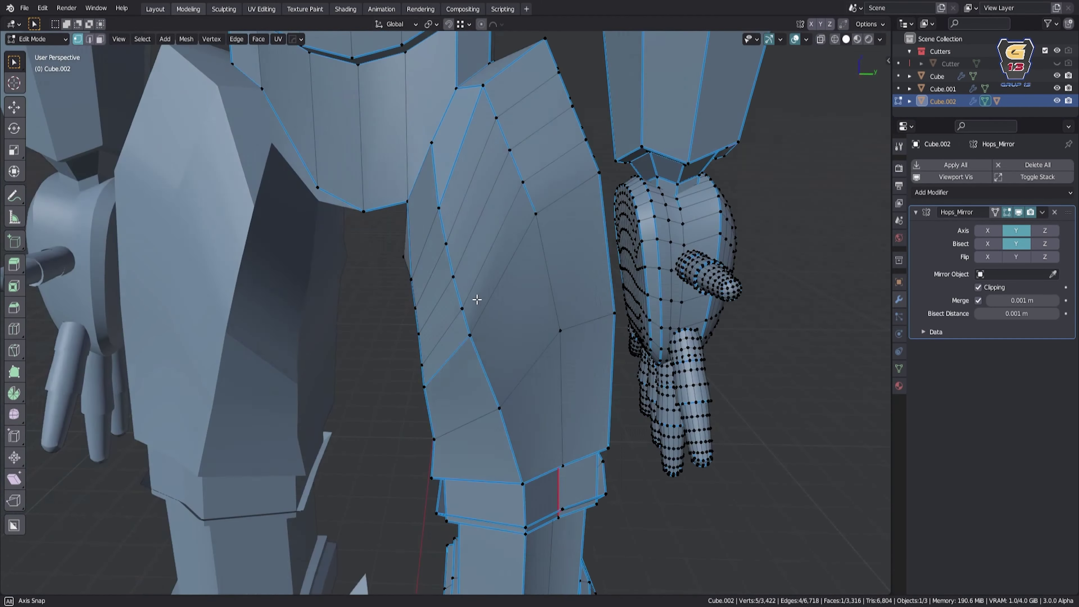
{"action": "key", "text": "Tab"}
{"action": "scroll", "coordinate": [468, 339], "scroll_direction": "down", "scroll_amount": 3}
{"action": "middle_click_drag", "start_coordinate": [467, 340], "coordinate": [445, 353]}
{"action": "scroll", "coordinate": [498, 222], "scroll_direction": "down", "scroll_amount": 4}
{"action": "left_click", "coordinate": [441, 238]}
{"action": "scroll", "coordinate": [409, 281], "scroll_direction": "up", "scroll_amount": 8}
{"action": "middle_click_drag", "start_coordinate": [409, 281], "coordinate": [48, 79]}
Sharpen a helmet edge loop with the SharpBevel command in Edit Mode.
{"action": "key", "text": "Tab"}
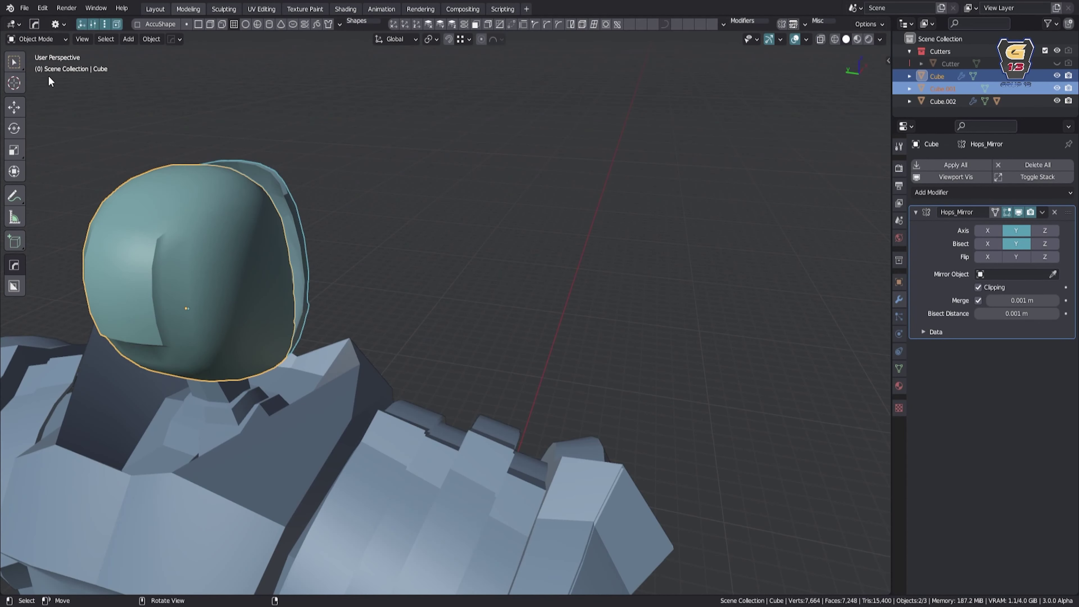
{"action": "left_click", "coordinate": [183, 230], "text": "alt"}
{"action": "scroll", "coordinate": [231, 151], "scroll_direction": "up", "scroll_amount": 5}
{"action": "left_click", "coordinate": [254, 399], "text": "alt"}
{"action": "type", "text": "sharpbeve"}
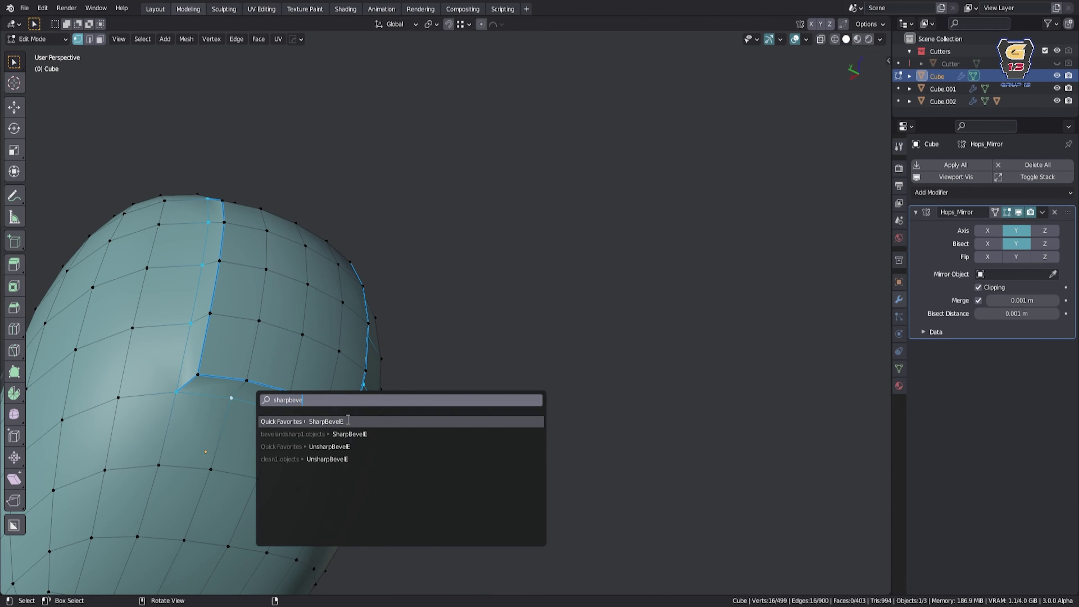
{"action": "key", "text": "Return"}
{"action": "key", "text": "Tab"}
Add a Human (Meta-Rig) armature to the robot scene.
{"action": "scroll", "coordinate": [496, 386], "scroll_direction": "down", "scroll_amount": 5}
{"action": "scroll", "coordinate": [489, 333], "scroll_direction": "up", "scroll_amount": 2}
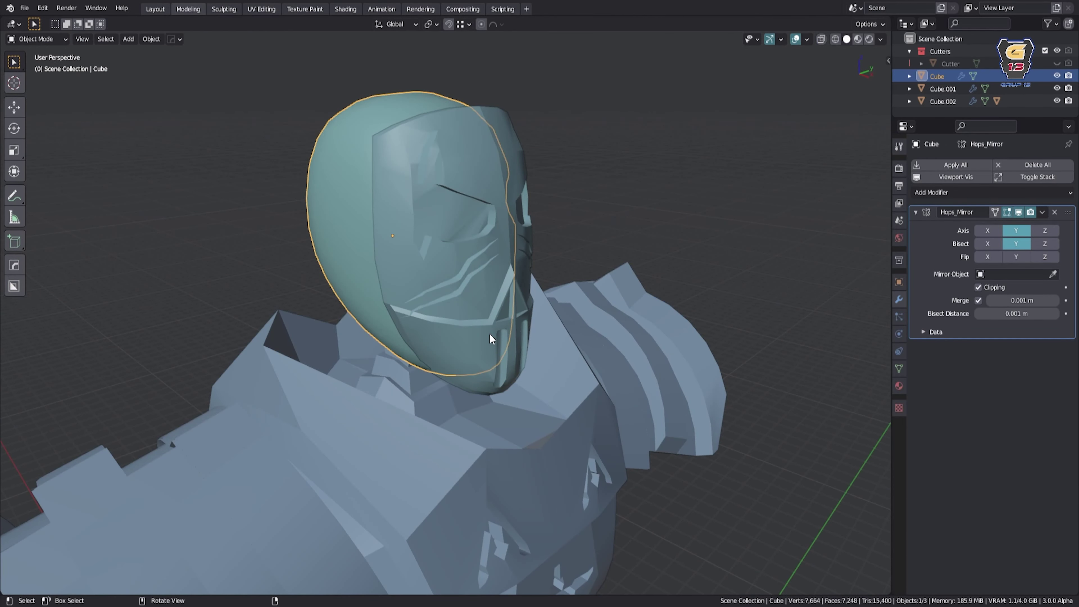
{"action": "scroll", "coordinate": [475, 321], "scroll_direction": "down", "scroll_amount": 5}
{"action": "scroll", "coordinate": [409, 177], "scroll_direction": "up", "scroll_amount": 4}
{"action": "left_click", "coordinate": [409, 178]}
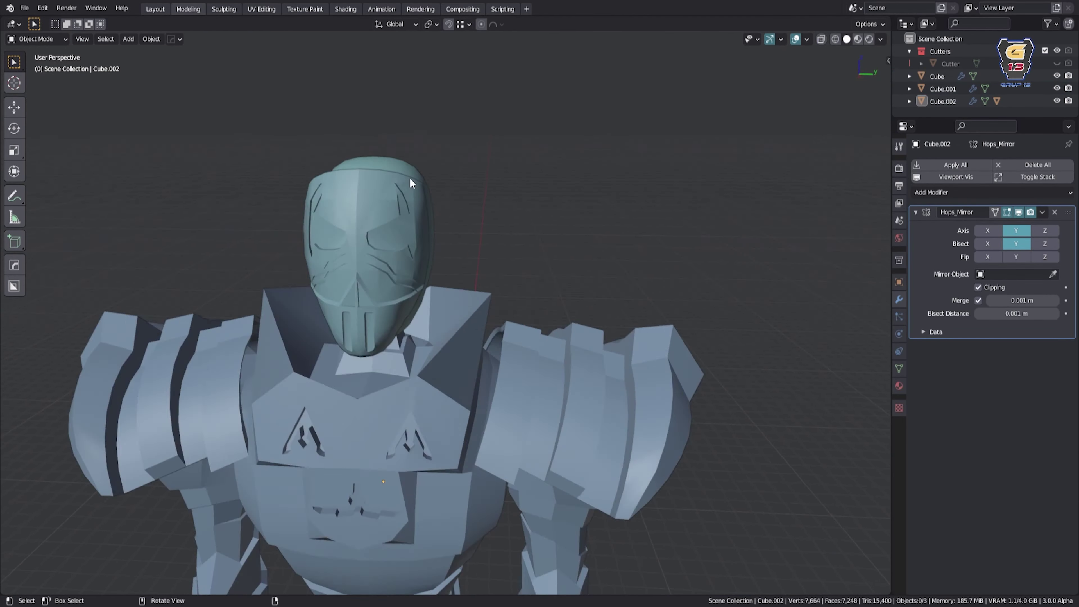
{"action": "scroll", "coordinate": [346, 284], "scroll_direction": "down", "scroll_amount": 4}
{"action": "key", "text": "shift+a"}
{"action": "left_click", "coordinate": [528, 42]}
Position the metarig inside the robot body from the front view.
{"action": "left_click", "coordinate": [330, 145]}
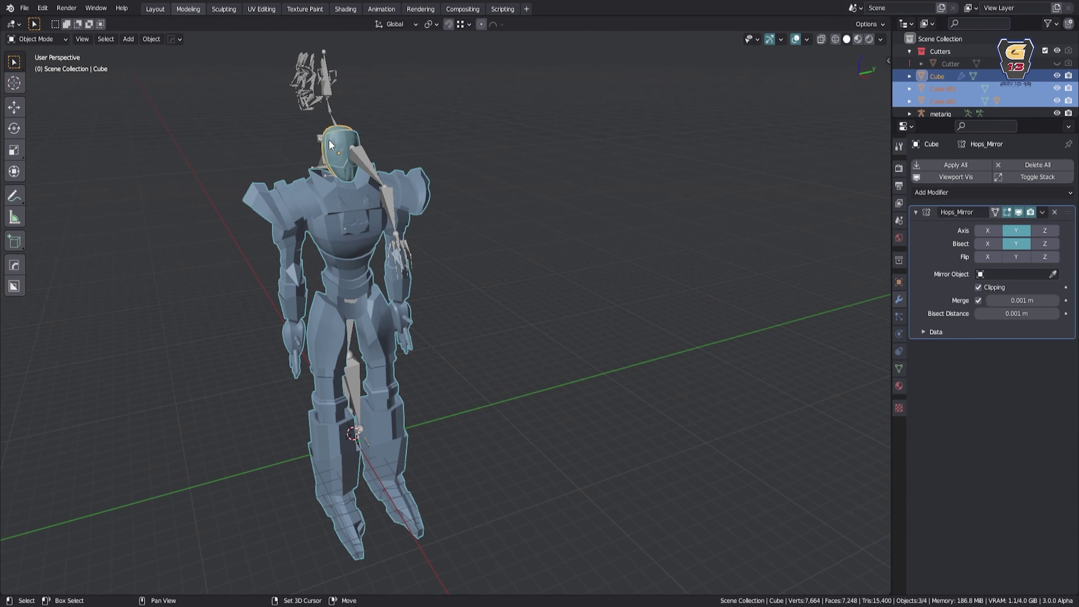
{"action": "key", "text": "Escape"}
{"action": "key", "text": "KP_1"}
{"action": "scroll", "coordinate": [479, 373], "scroll_direction": "down", "scroll_amount": 2}
{"action": "left_click", "coordinate": [534, 253]}
{"action": "middle_click_drag", "start_coordinate": [534, 252], "coordinate": [467, 297]}
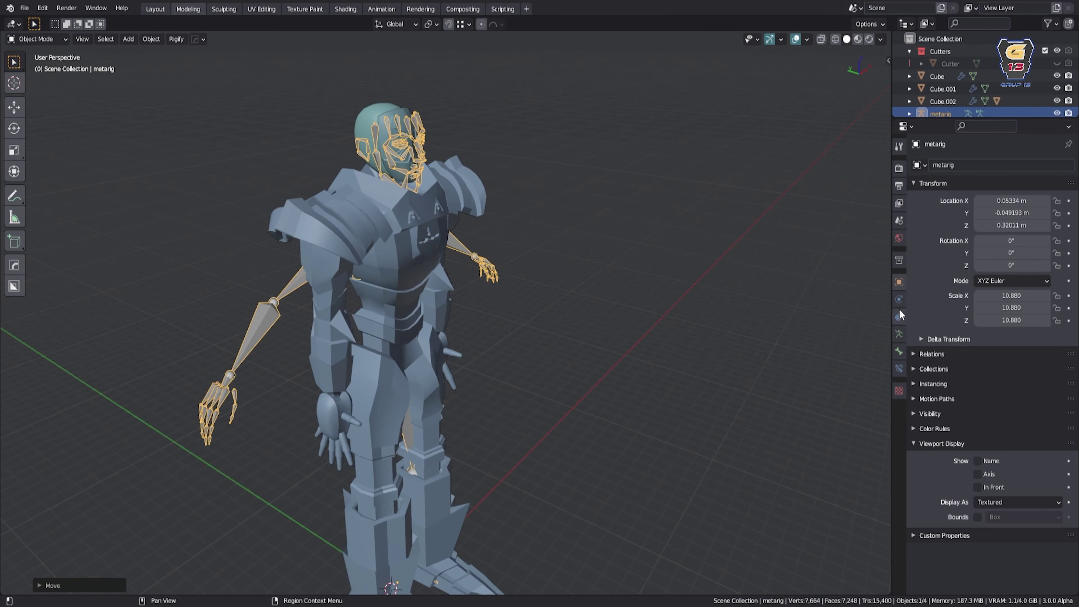
{"action": "key", "text": "KP_1"}
{"action": "scroll", "coordinate": [406, 353], "scroll_direction": "up", "scroll_amount": 10}
Box-select and delete the metarig's face bones around the head.
{"action": "key", "text": "Tab"}
{"action": "scroll", "coordinate": [385, 385], "scroll_direction": "down", "scroll_amount": 10}
{"action": "scroll", "coordinate": [465, 258], "scroll_direction": "down", "scroll_amount": 3}
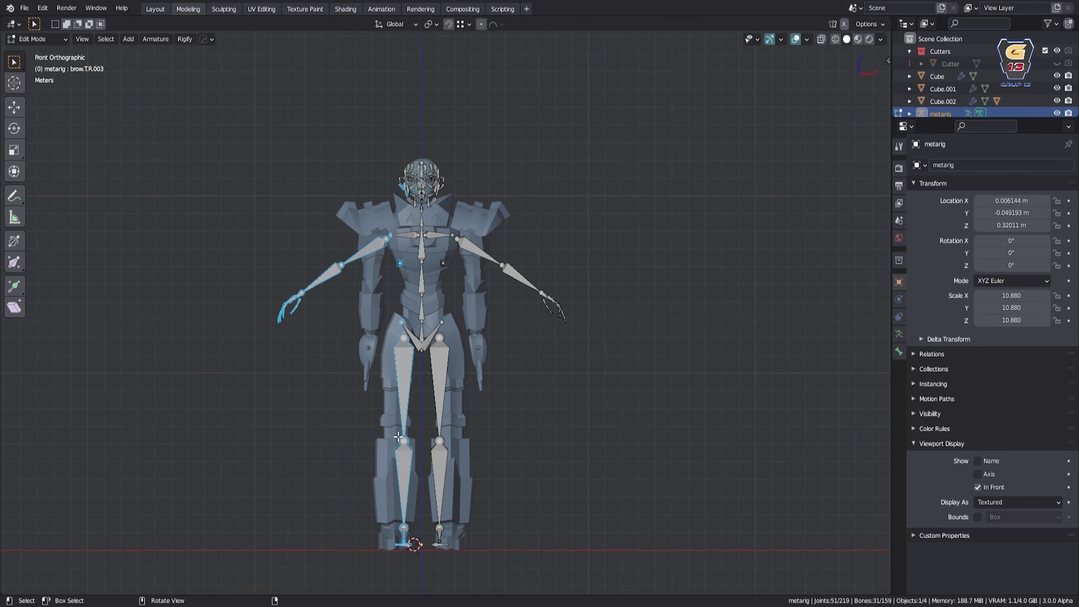
{"action": "scroll", "coordinate": [404, 359], "scroll_direction": "up", "scroll_amount": 3}
{"action": "scroll", "coordinate": [420, 255], "scroll_direction": "up", "scroll_amount": 3}
{"action": "middle_click_drag", "start_coordinate": [421, 255], "coordinate": [276, 297]}
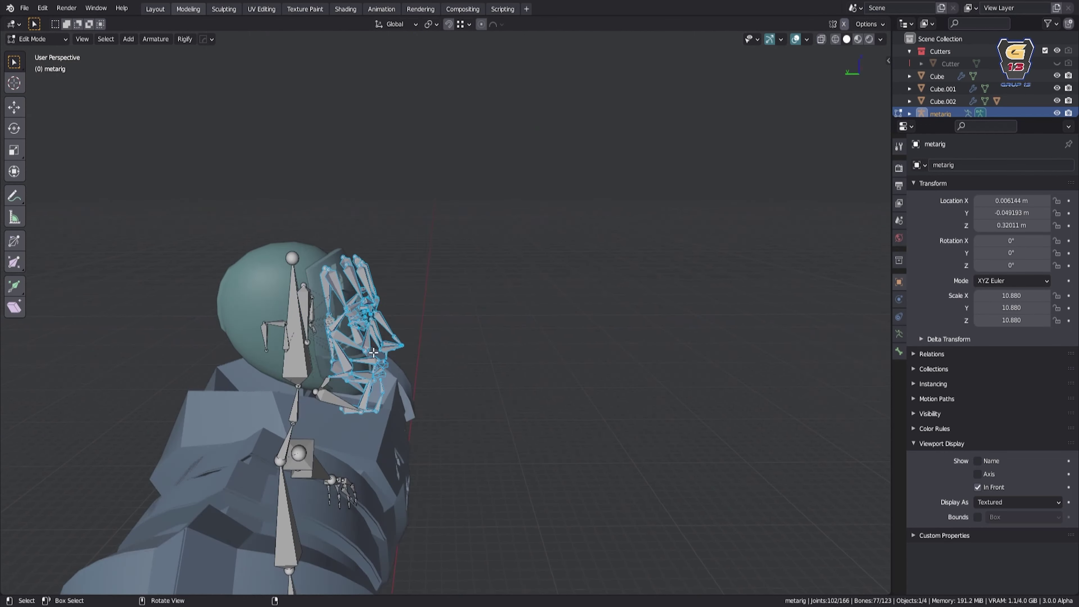
{"action": "left_click_drag", "start_coordinate": [109, 221], "coordinate": [205, 360]}
{"action": "mouse_move", "coordinate": [205, 360]}
{"action": "middle_mouse_down"}
{"action": "mouse_move", "coordinate": [418, 354]}
{"action": "mouse_move", "coordinate": [415, 371]}
{"action": "middle_mouse_up"}
{"action": "left_click", "coordinate": [418, 354]}
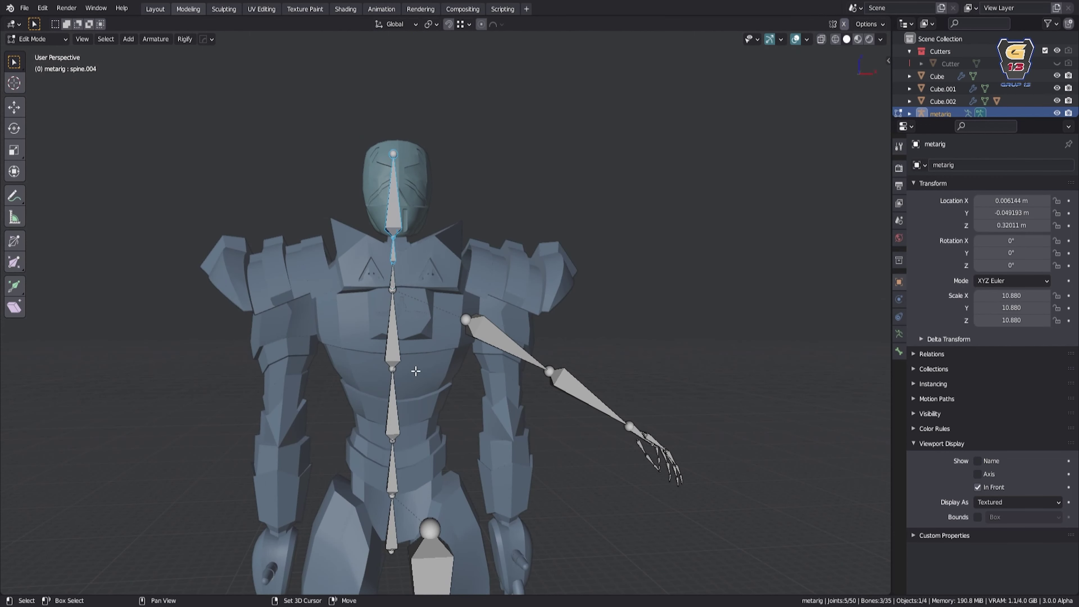
Align the spine bones with the torso from the side view.
{"action": "left_click", "coordinate": [413, 208]}
{"action": "scroll", "coordinate": [412, 208], "scroll_direction": "up", "scroll_amount": 5}
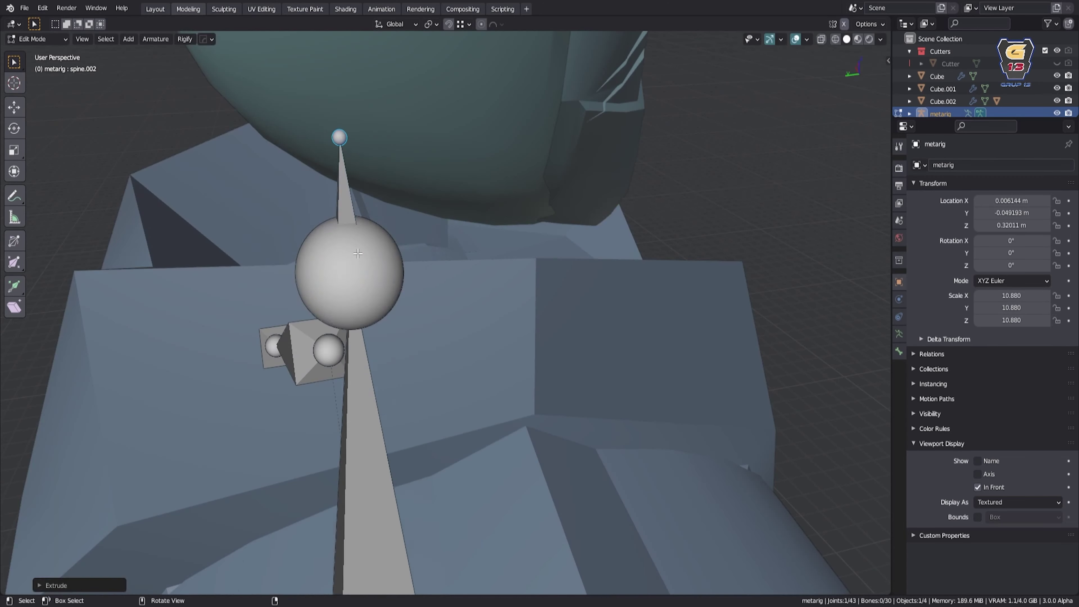
{"action": "middle_click_drag", "start_coordinate": [412, 208], "coordinate": [489, 212]}
{"action": "scroll", "coordinate": [489, 212], "scroll_direction": "down", "scroll_amount": 4}
{"action": "key", "text": "e"}
{"action": "key", "text": "z"}
{"action": "right_click", "coordinate": [518, 217]}
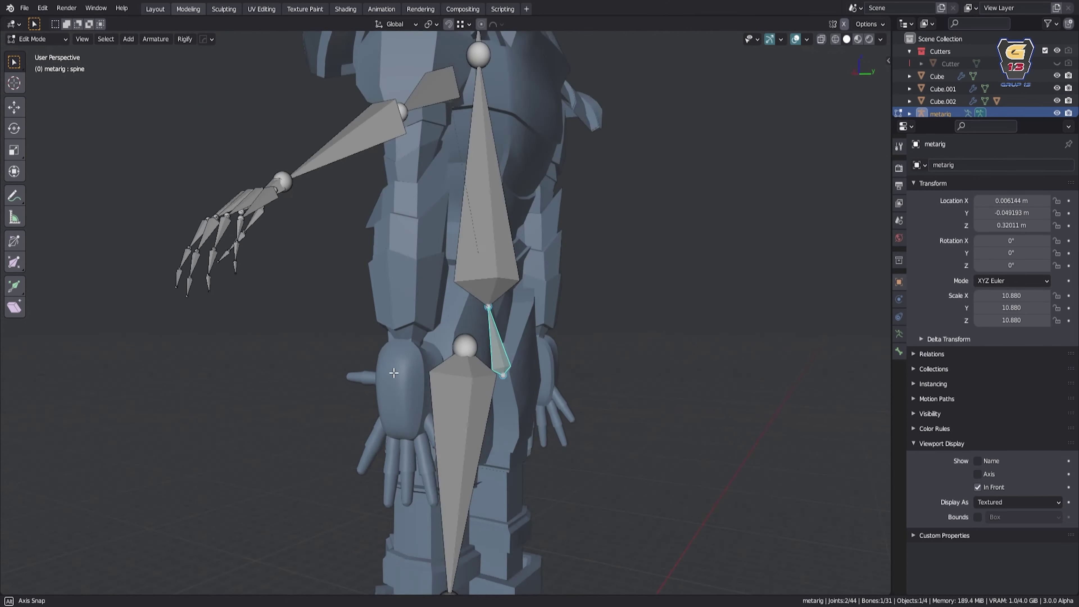
{"action": "key", "text": "KP_3"}
{"action": "scroll", "coordinate": [538, 287], "scroll_direction": "up", "scroll_amount": 3}
{"action": "right_click", "coordinate": [434, 206]}
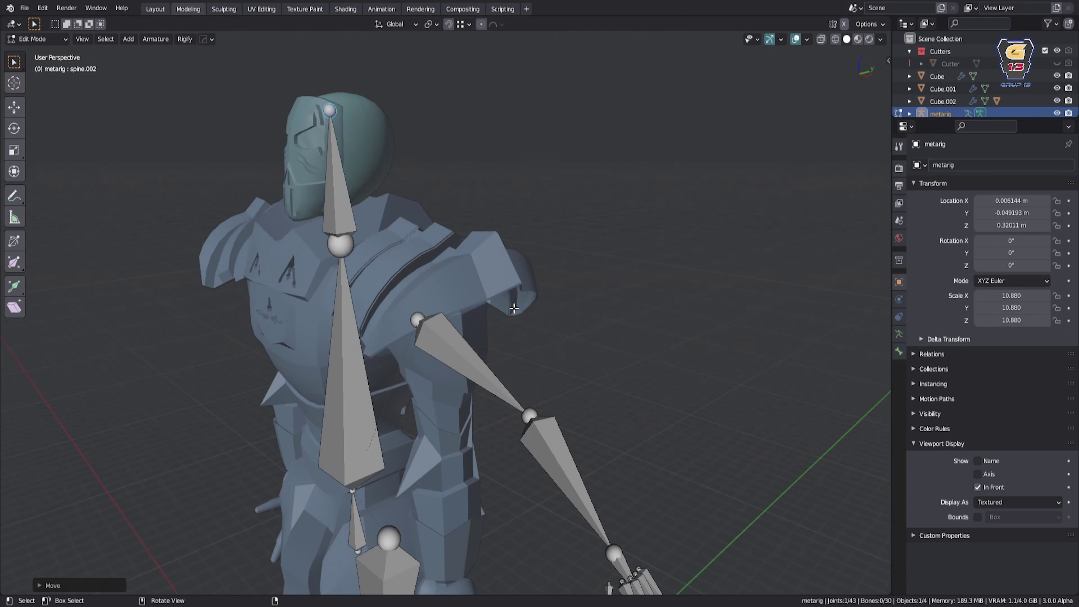
{"action": "middle_click_drag", "start_coordinate": [434, 206], "coordinate": [369, 362]}
Line up the shin, heel and toe bones with the armoured leg and boot.
{"action": "key", "text": "KP_1"}
{"action": "key", "text": "KP_3"}
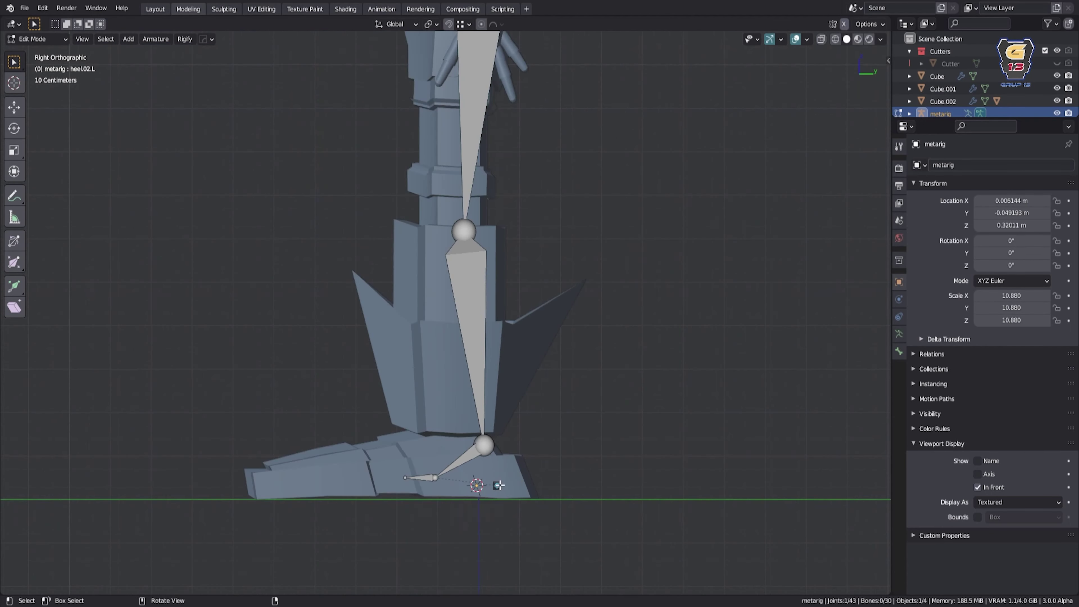
{"action": "scroll", "coordinate": [494, 482], "scroll_direction": "up", "scroll_amount": 2}
{"action": "left_click", "coordinate": [481, 352]}
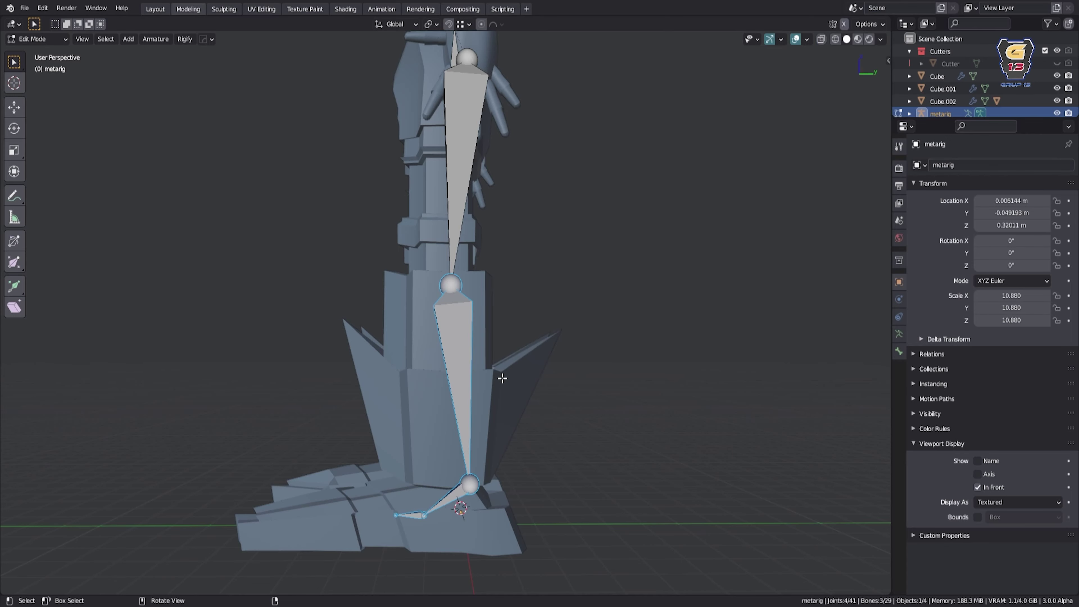
{"action": "key", "text": "KP_1"}
{"action": "key", "text": "KP_3"}
{"action": "left_click", "coordinate": [287, 489]}
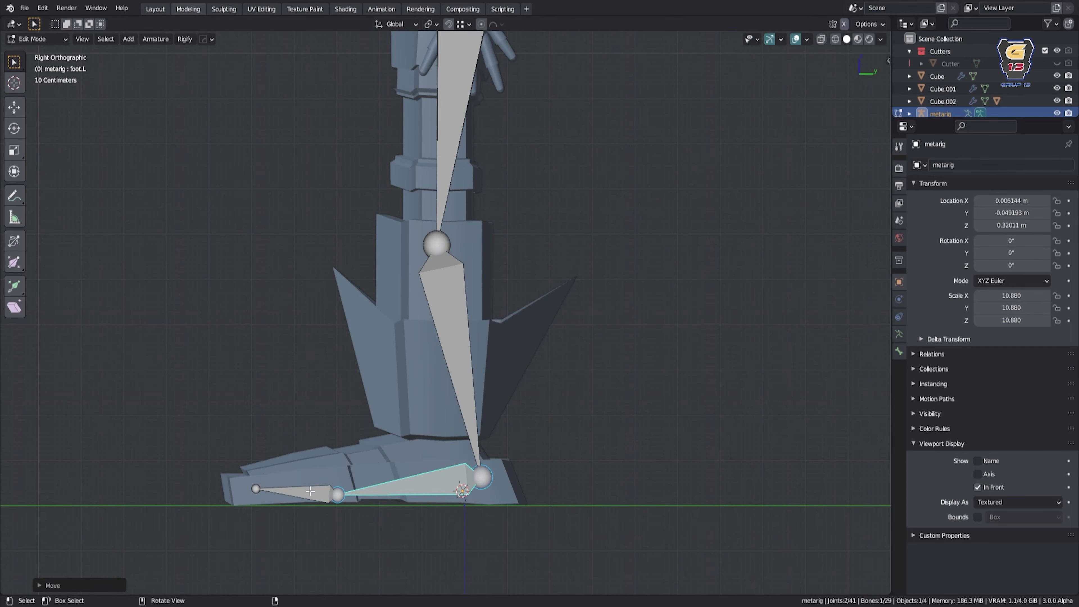
Move the left upper arm and forearm bones into the armoured arm.
{"action": "key", "text": "KP_1"}
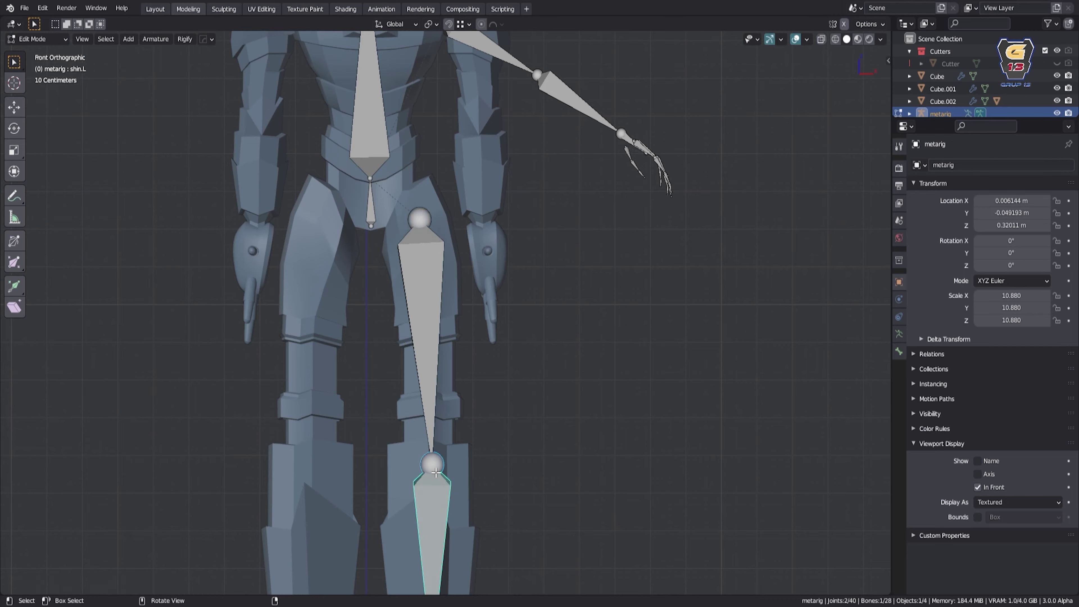
{"action": "middle_click_drag", "start_coordinate": [484, 190], "coordinate": [383, 204]}
{"action": "left_click", "coordinate": [525, 80]}
{"action": "key", "text": "KP_1"}
{"action": "scroll", "coordinate": [359, 208], "scroll_direction": "up", "scroll_amount": 3}
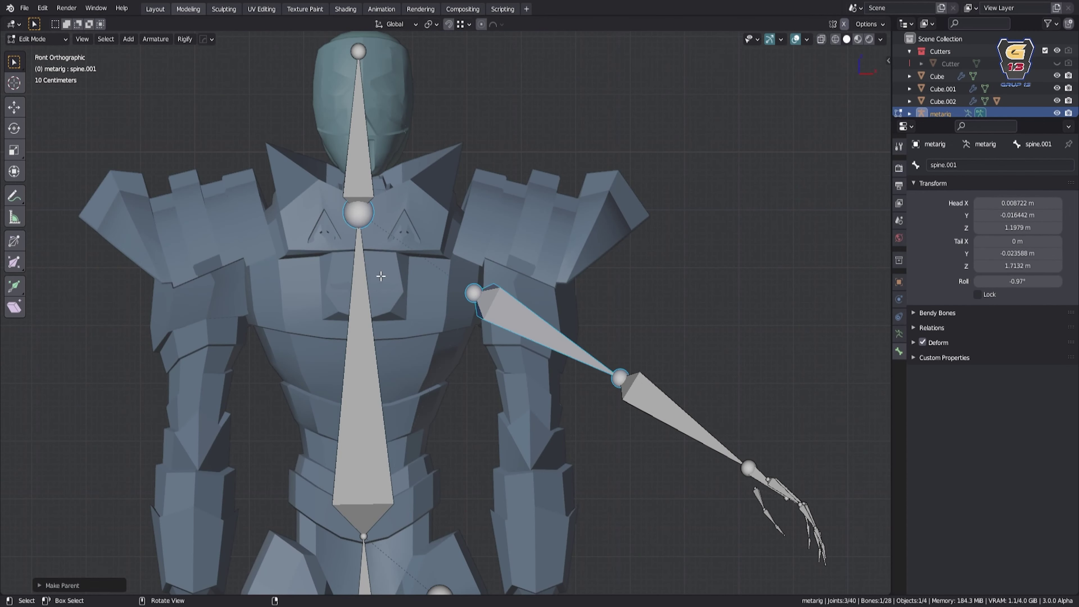
{"action": "scroll", "coordinate": [381, 276], "scroll_direction": "down", "scroll_amount": 3}
{"action": "middle_click_drag", "start_coordinate": [381, 276], "coordinate": [510, 280]}
{"action": "key", "text": "KP_1"}
{"action": "left_click", "coordinate": [613, 288]}
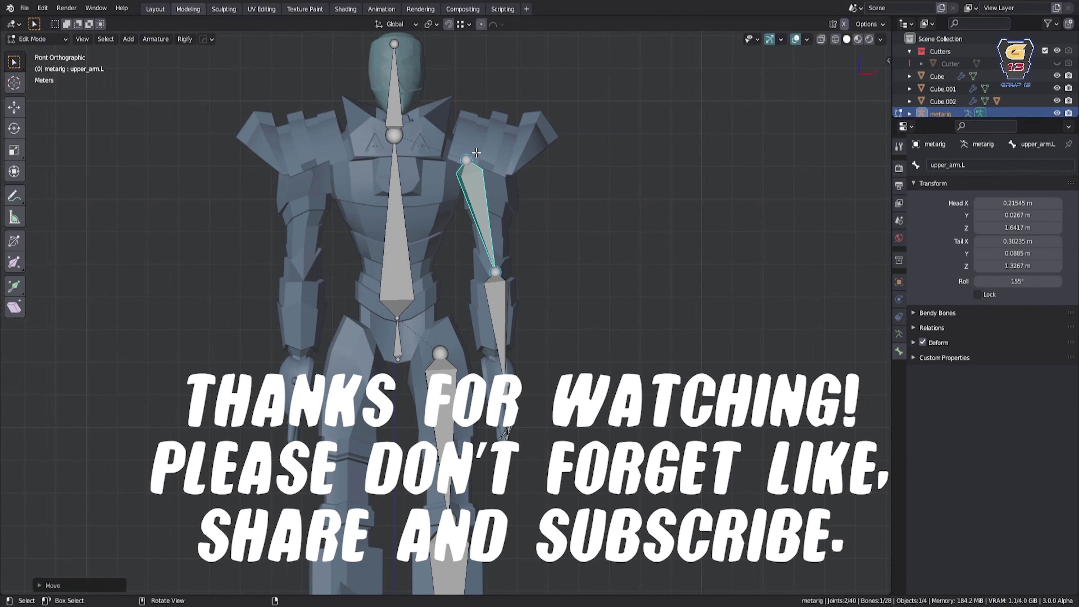
{"action": "scroll", "coordinate": [497, 176], "scroll_direction": "up", "scroll_amount": 3}
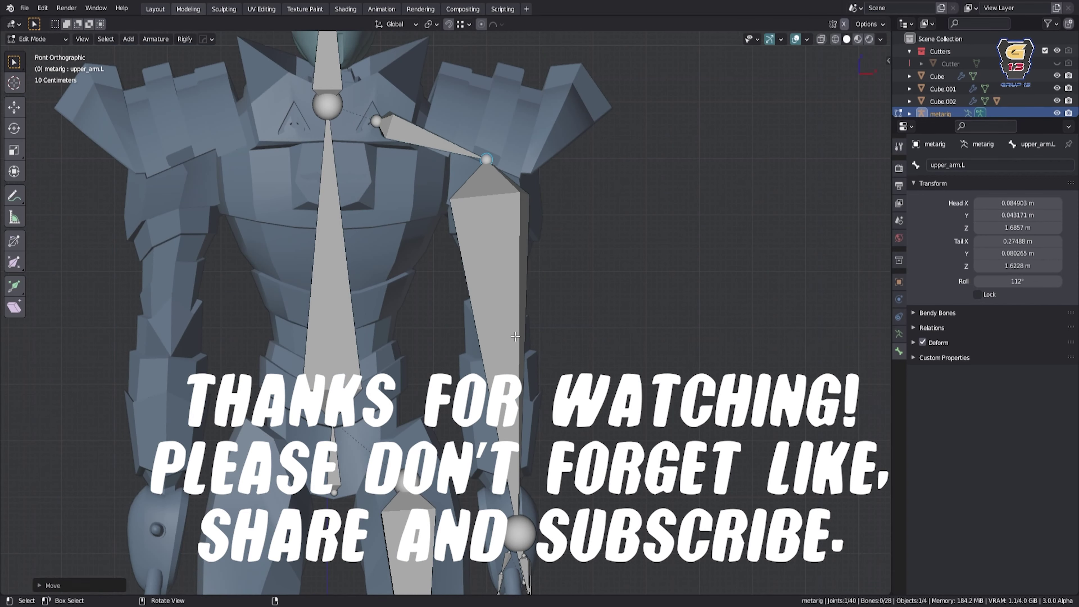